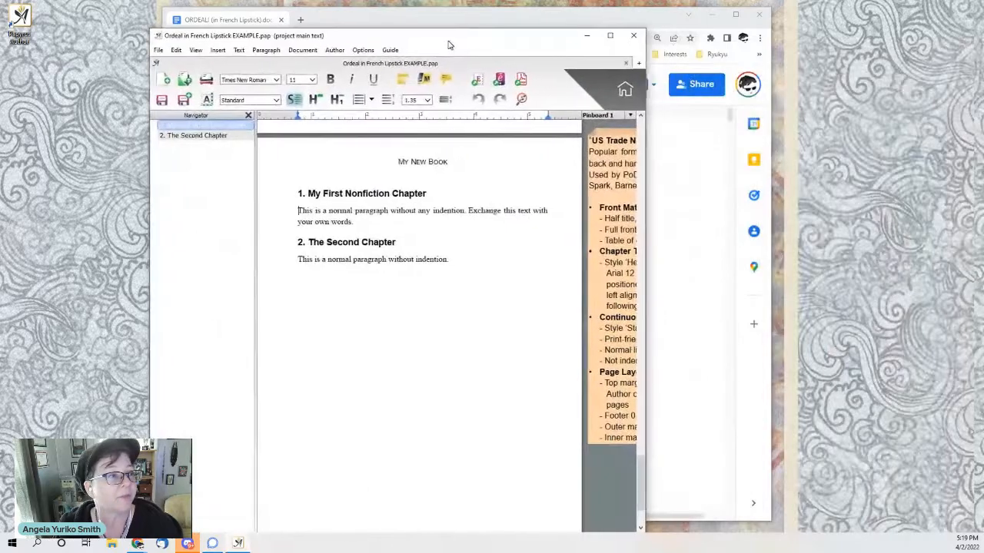
Place the Papyrus book window to the right of the Google Docs manuscript
click(525, 27)
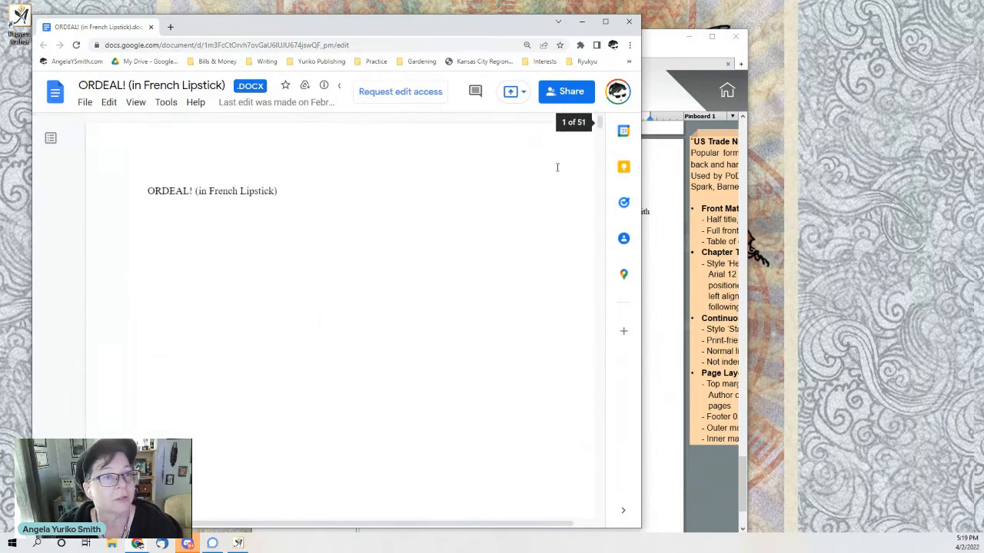
click(645, 57)
drag(564, 38, 728, 29)
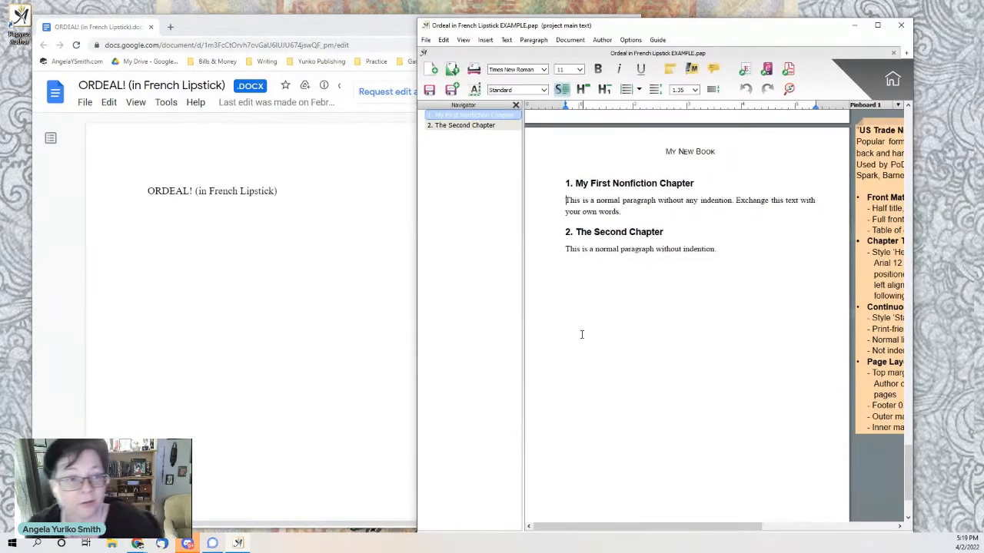
scroll(573, 341, up, 2)
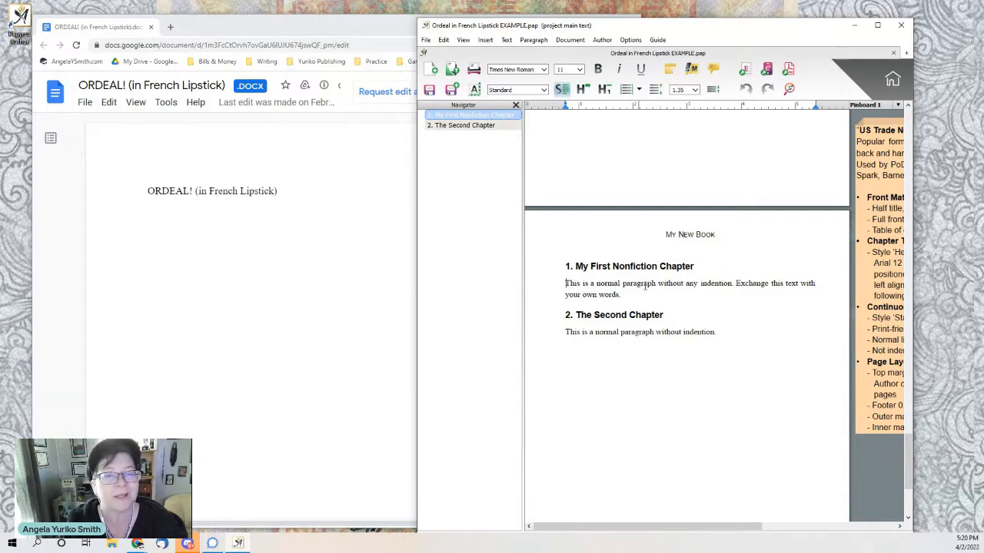
Scroll up to the title page and inspect the subtitle line 'The Upcoming Bestseller'
scroll(714, 333, up, 5)
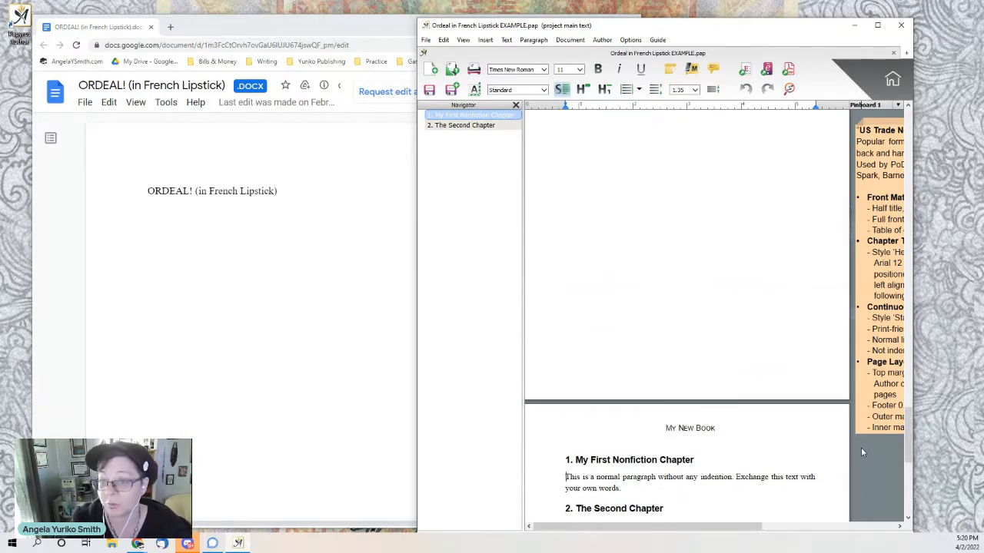
scroll(774, 313, up, 2)
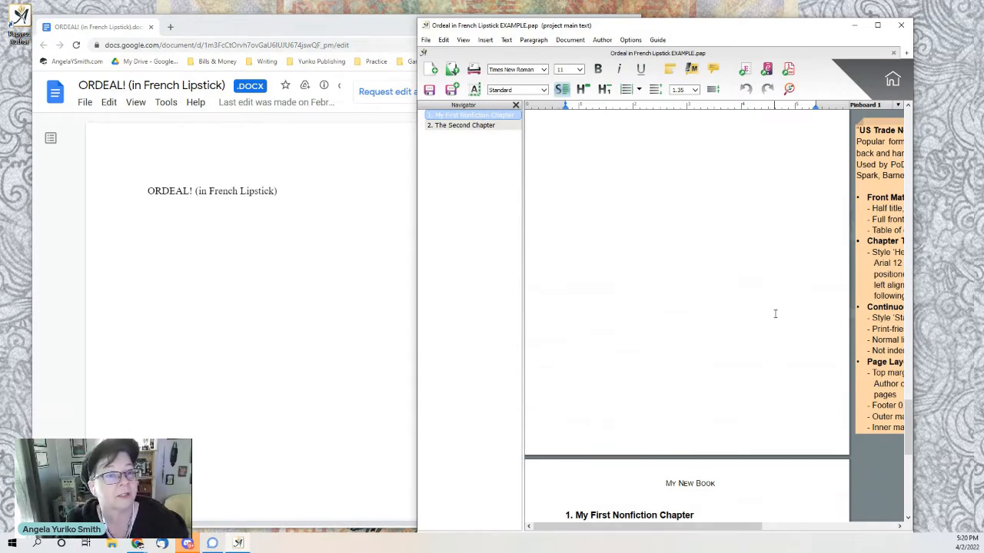
scroll(774, 321, up, 10)
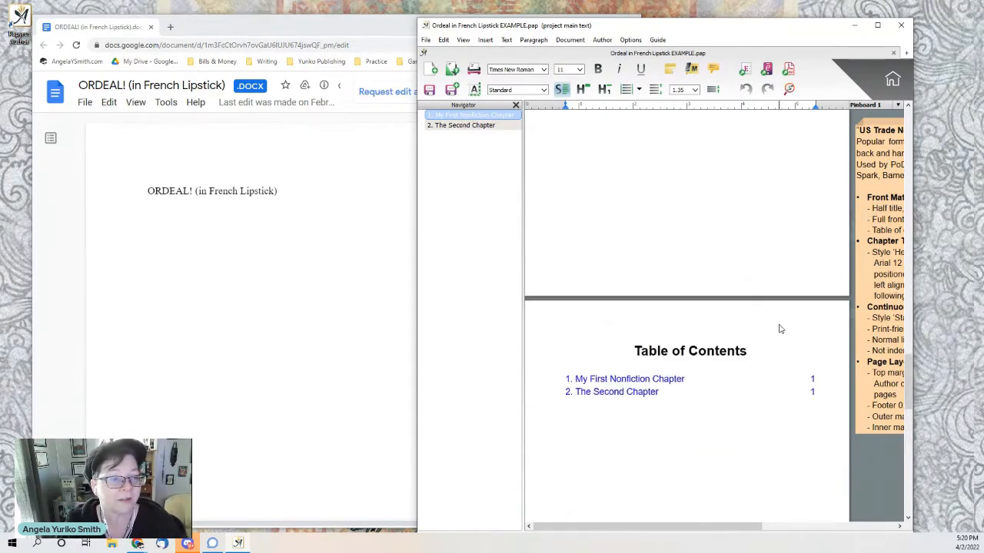
scroll(719, 403, up, 8)
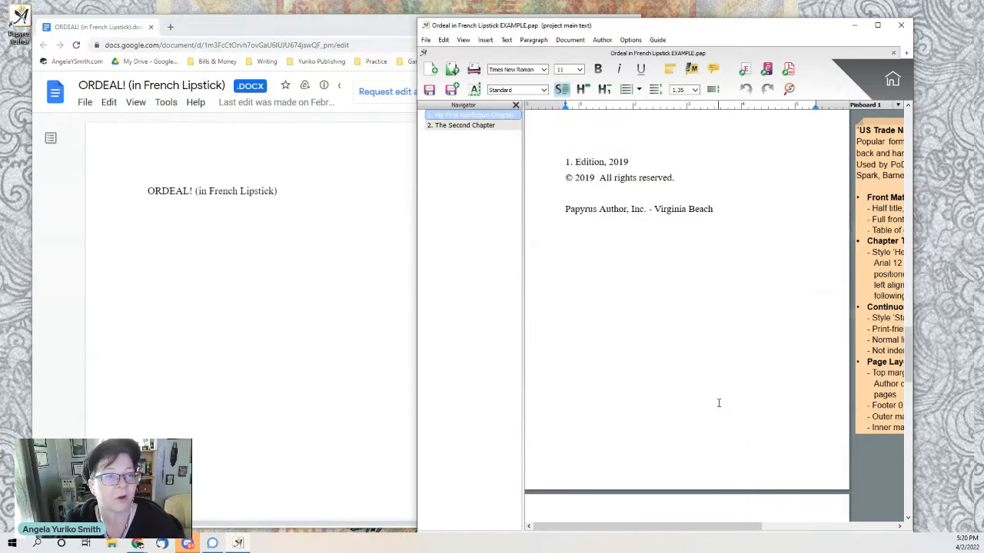
scroll(719, 403, up, 10)
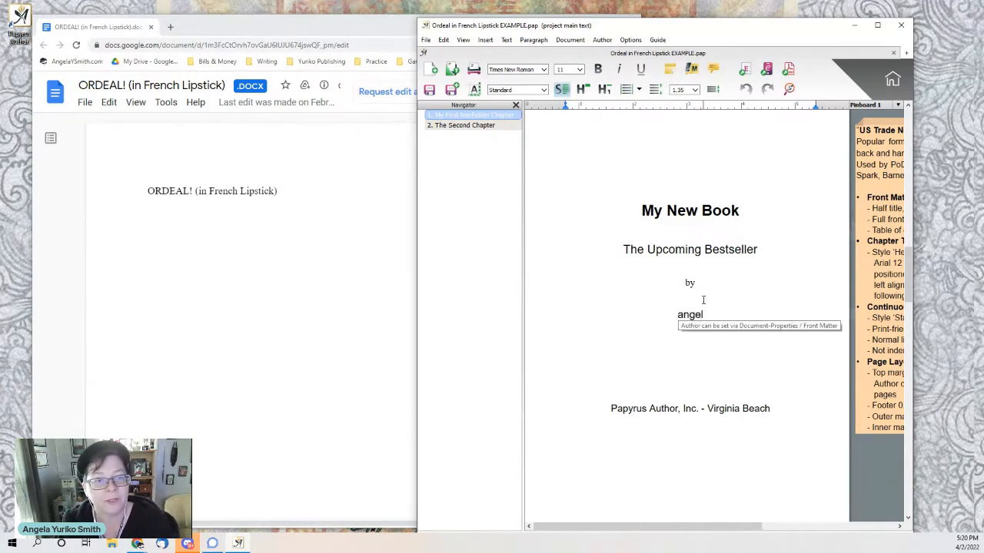
click(708, 256)
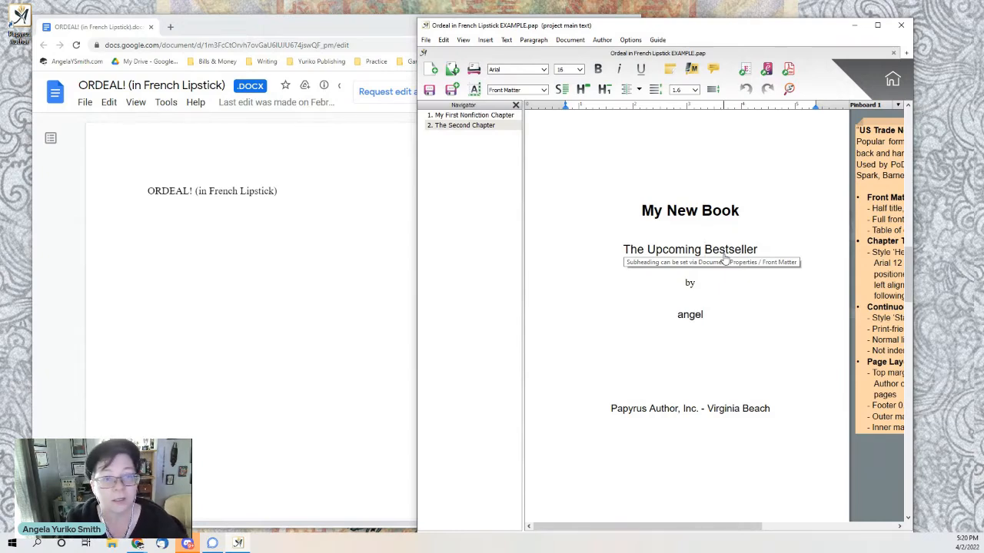
key(Up)
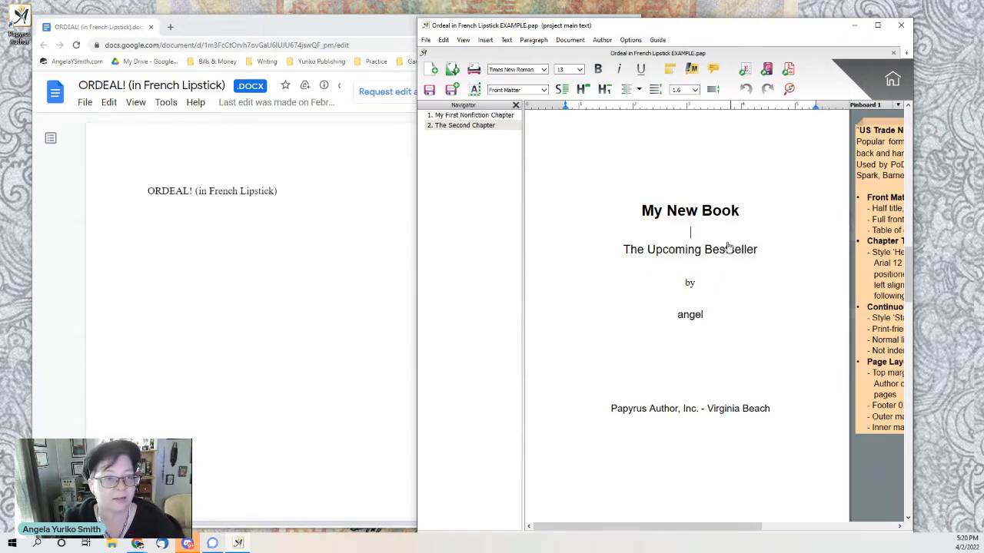
Inspect the publisher line and the edition line on the copyright page
click(704, 408)
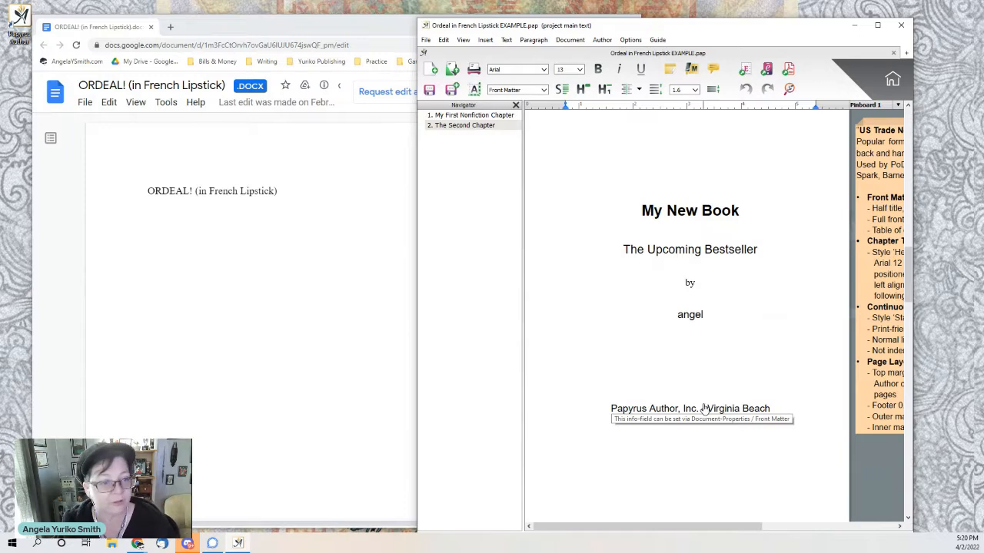
scroll(704, 408, down, 5)
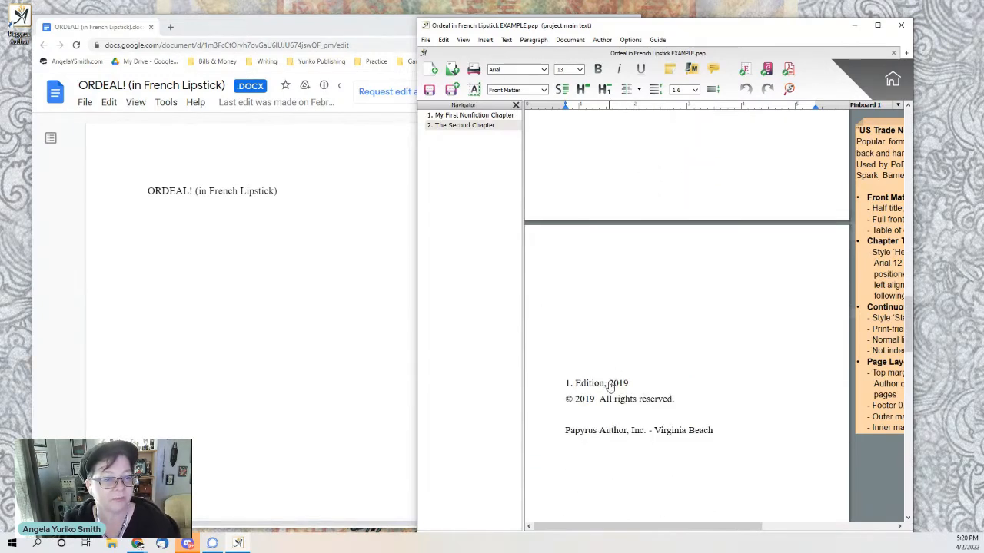
click(610, 384)
scroll(610, 382, down, 2)
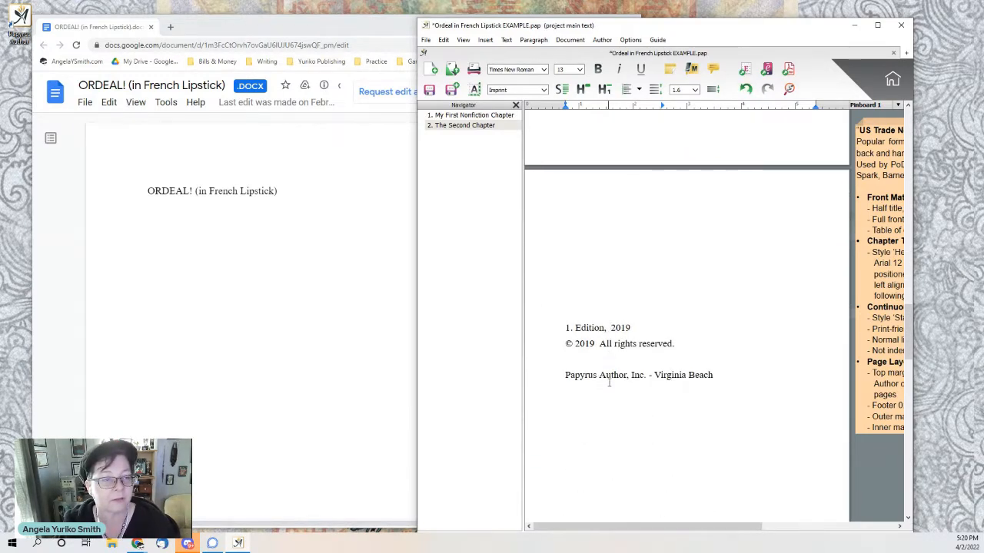
scroll(609, 380, up, 10)
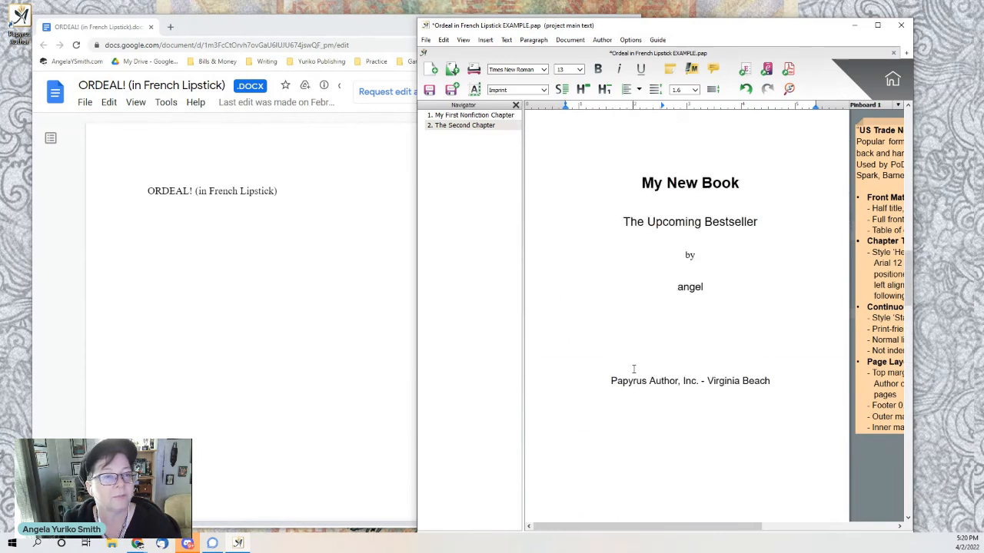
scroll(633, 369, up, 2)
scroll(681, 413, up, 2)
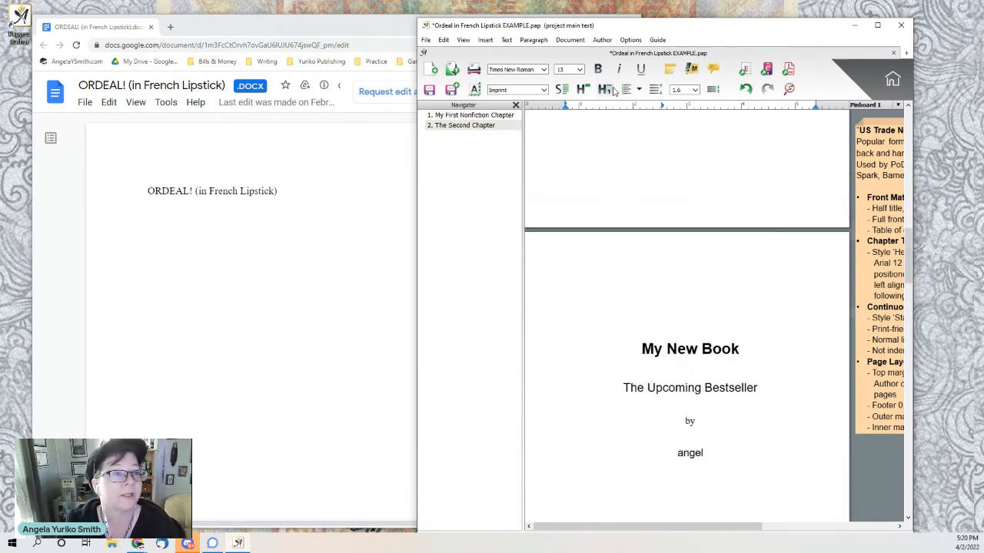
Open Document Properties at its Front Matter page and move the dialog left
click(572, 42)
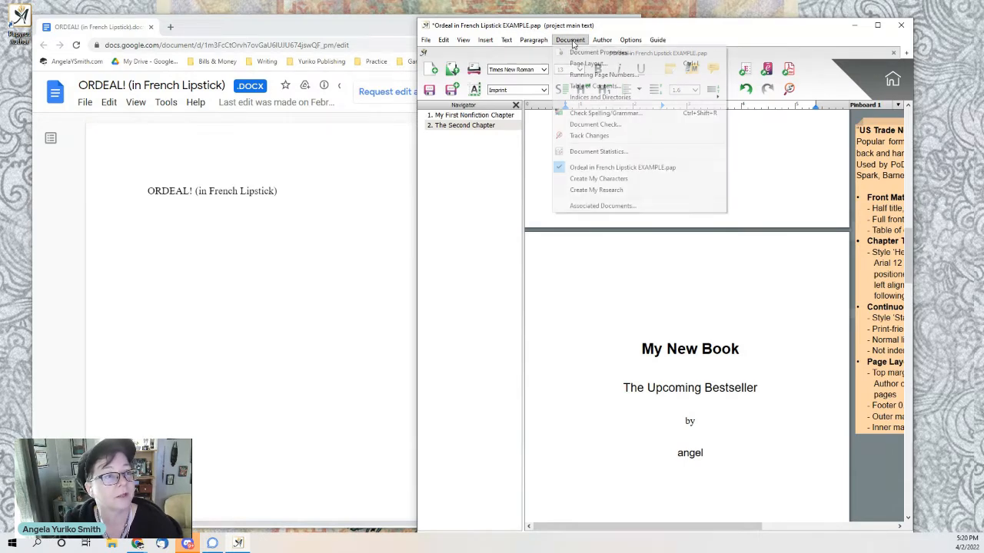
click(584, 52)
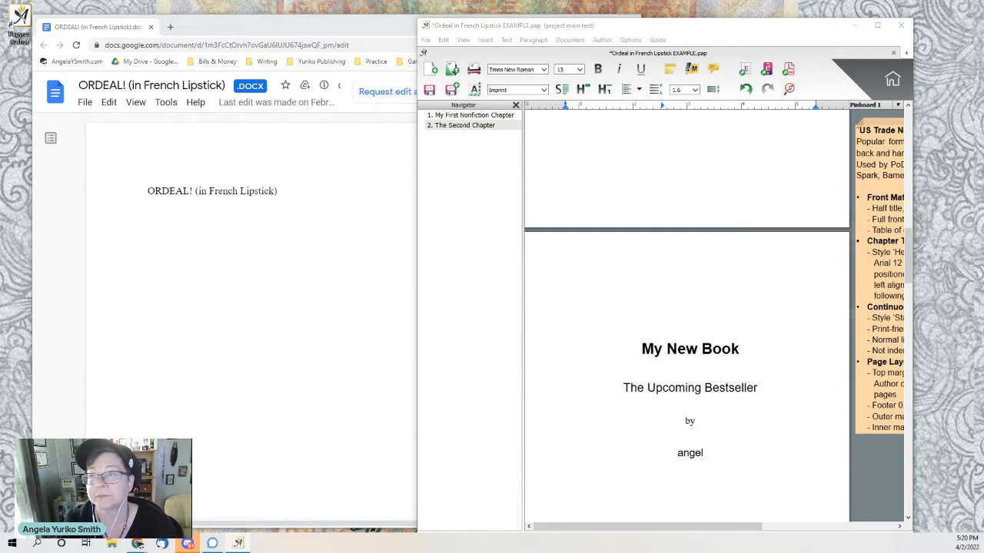
drag(562, 106, 650, 108)
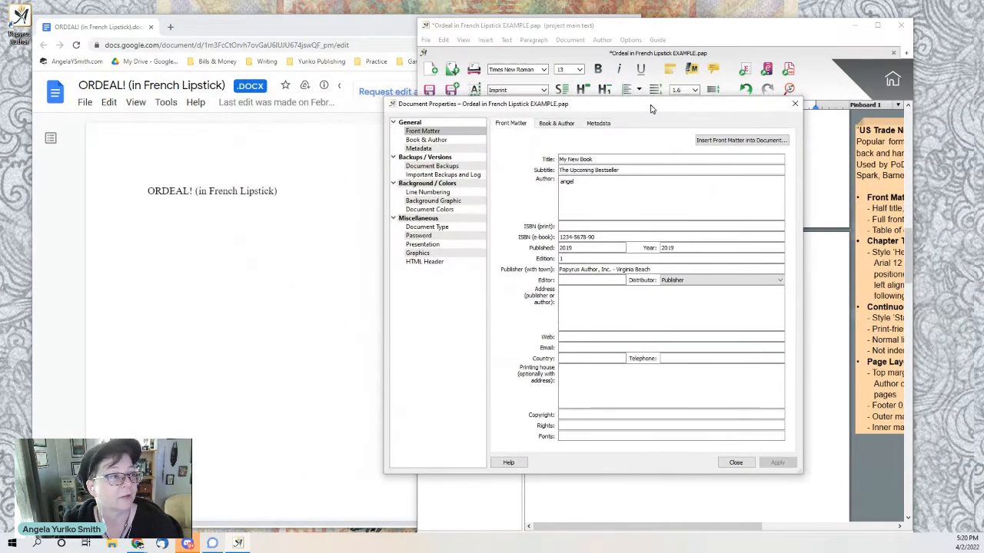
Retitle the book 'Ordeal in French Lipstick' and clear the subtitle
click(624, 159)
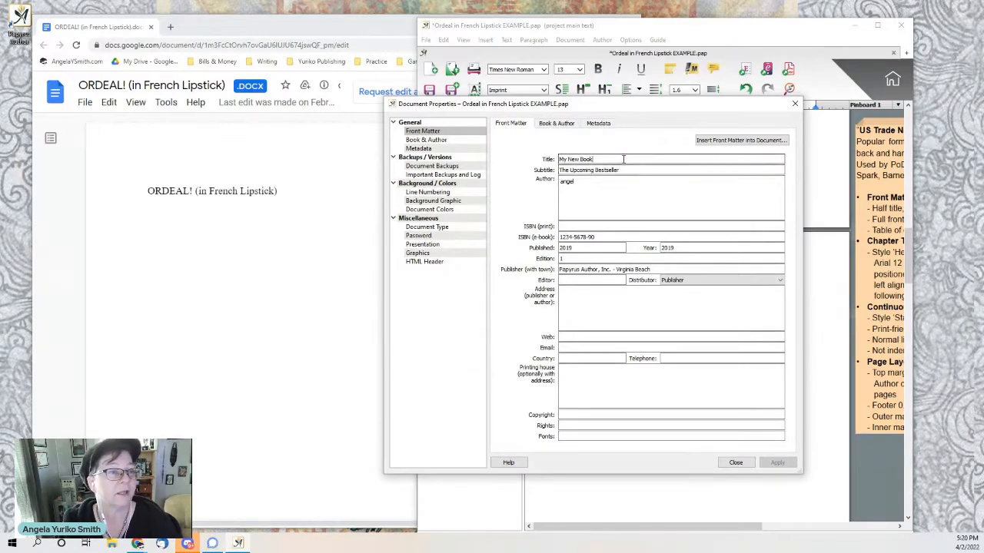
drag(680, 105, 455, 111)
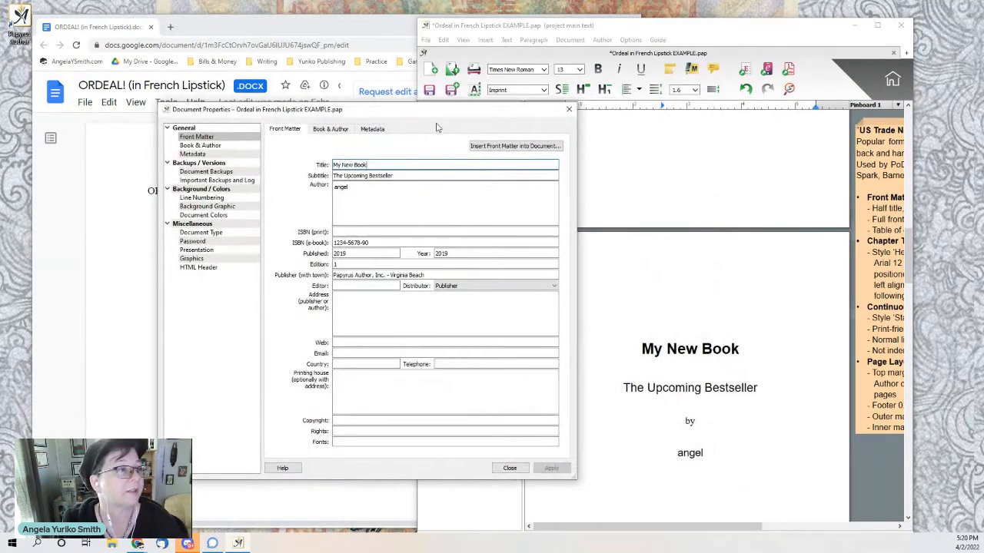
triple_click(390, 169)
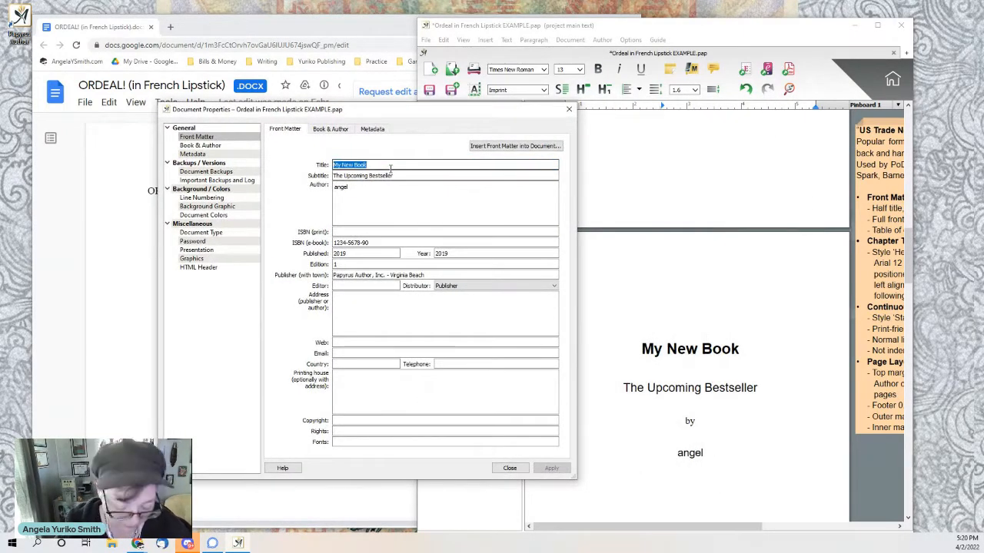
text(Ordeal)
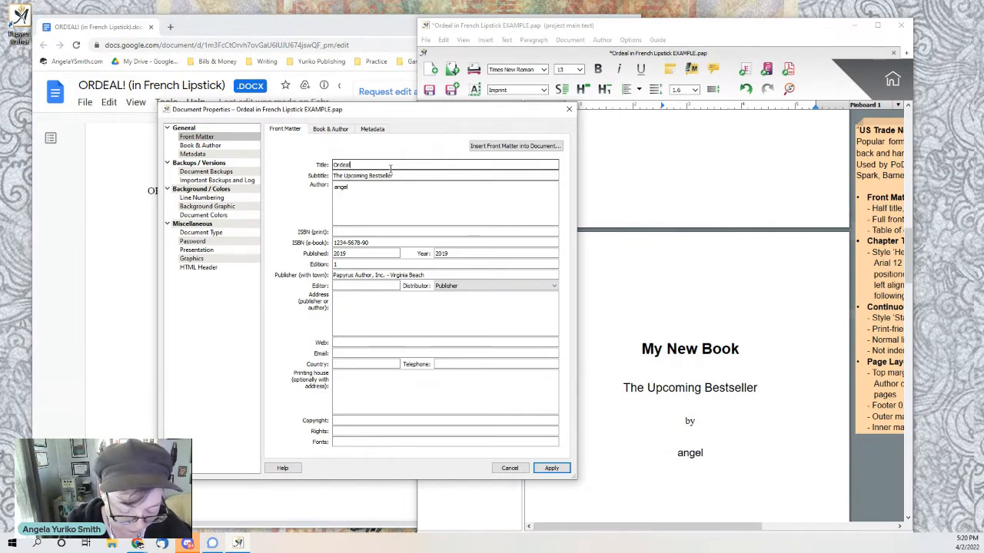
text( in Frenc)
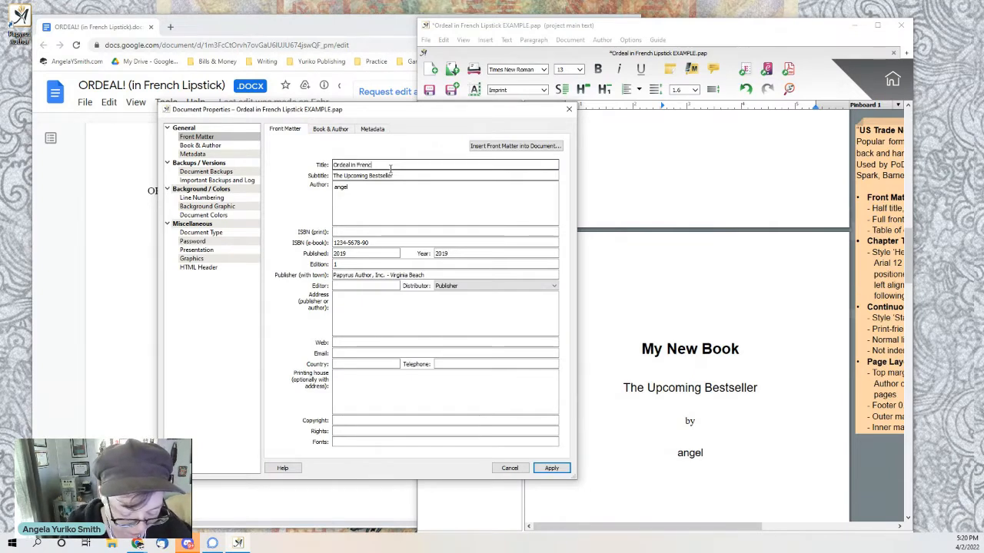
text(h Lipst)
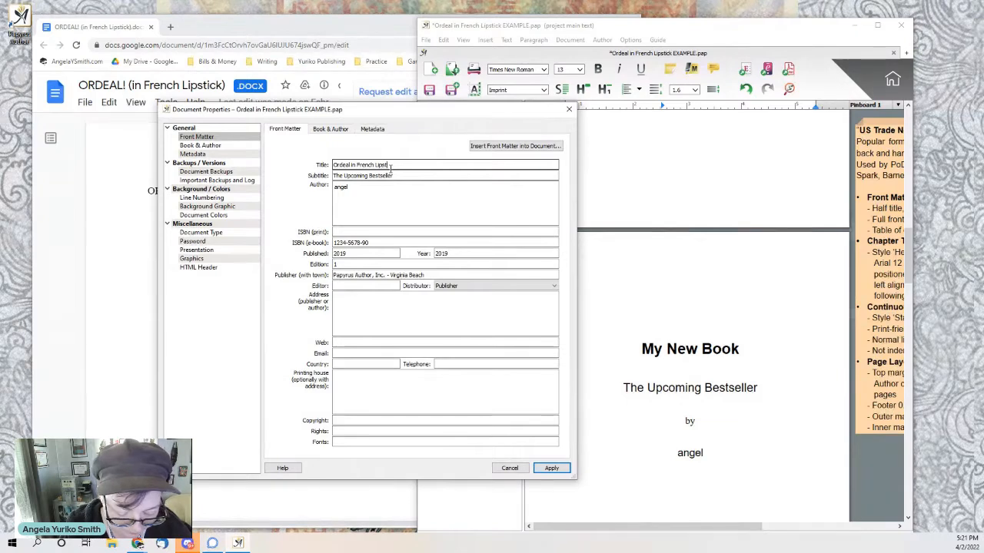
text(ick)
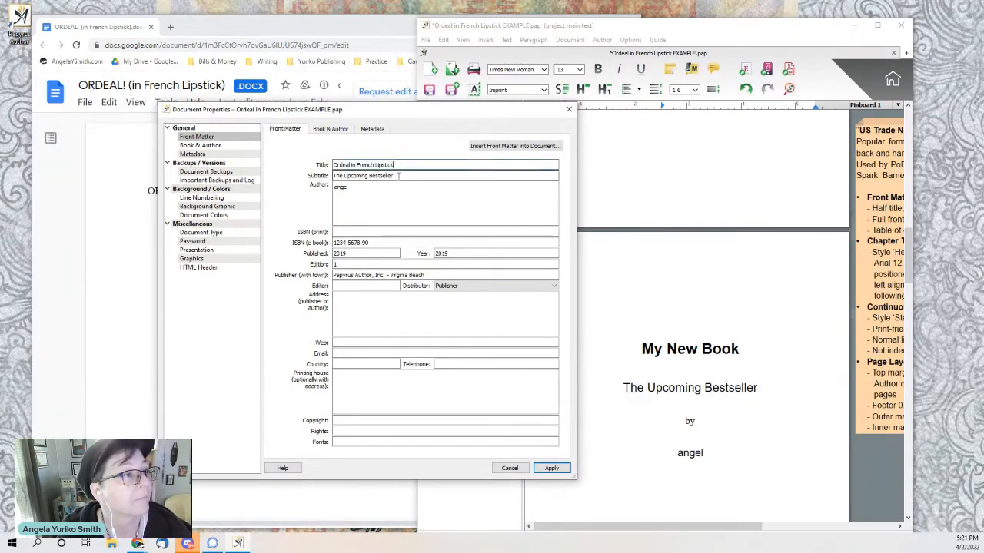
drag(370, 176, 333, 176)
key(BackSpace)
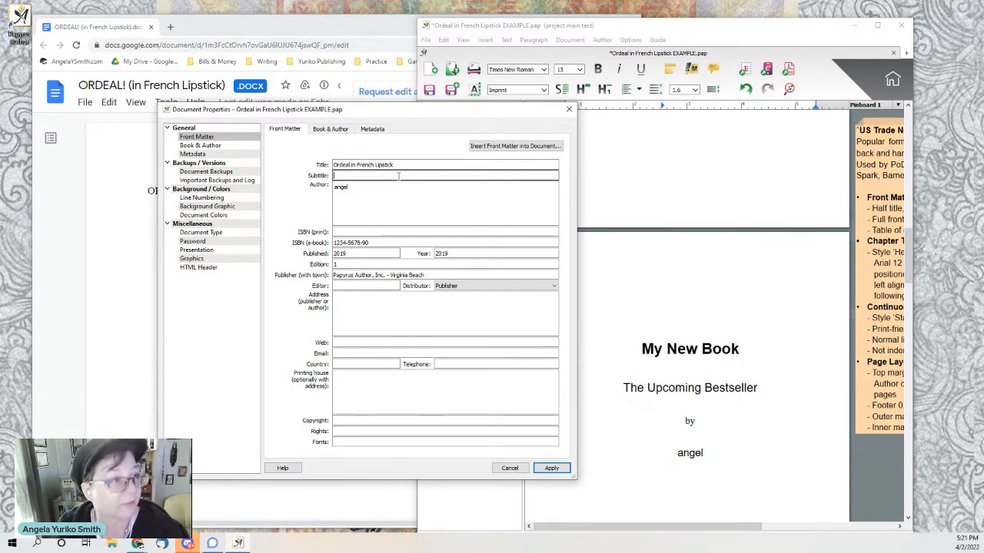
Replace the placeholder author with the author's name and set the published year to 2022
click(384, 193)
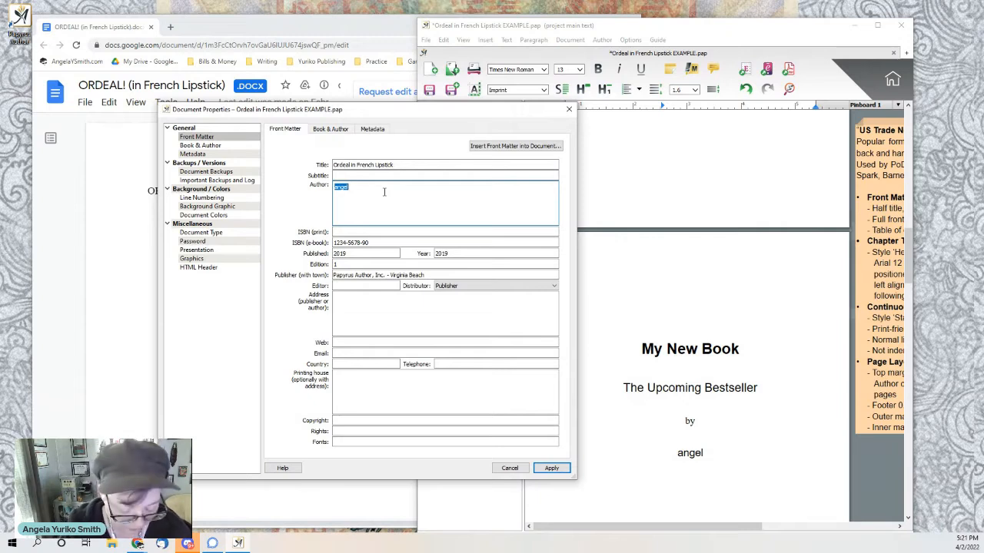
text(Amy)
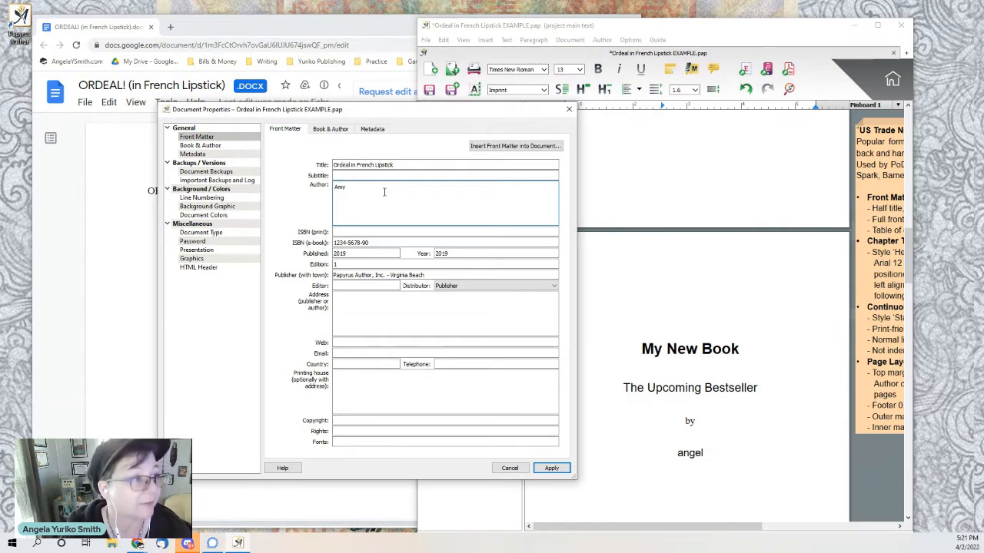
text( Zoellers)
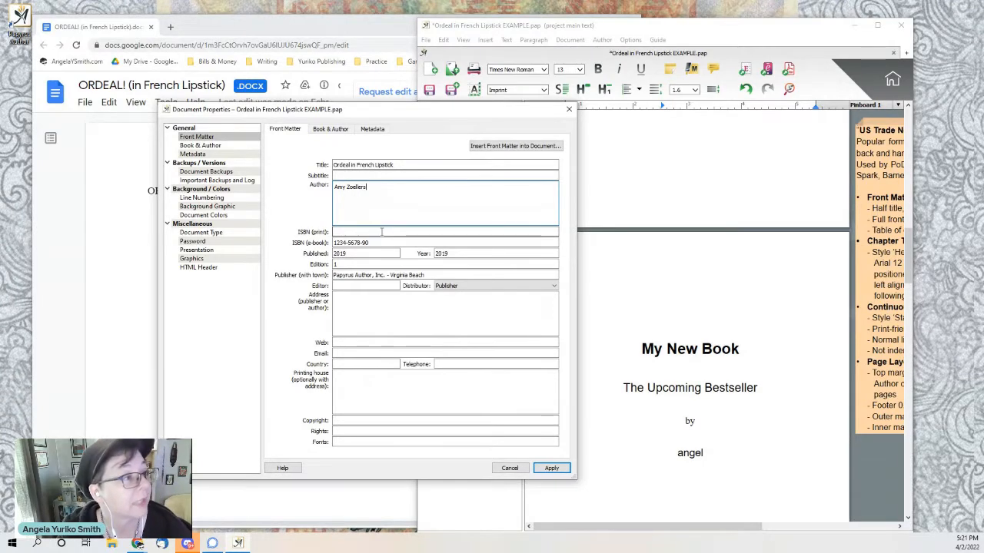
double_click(375, 257)
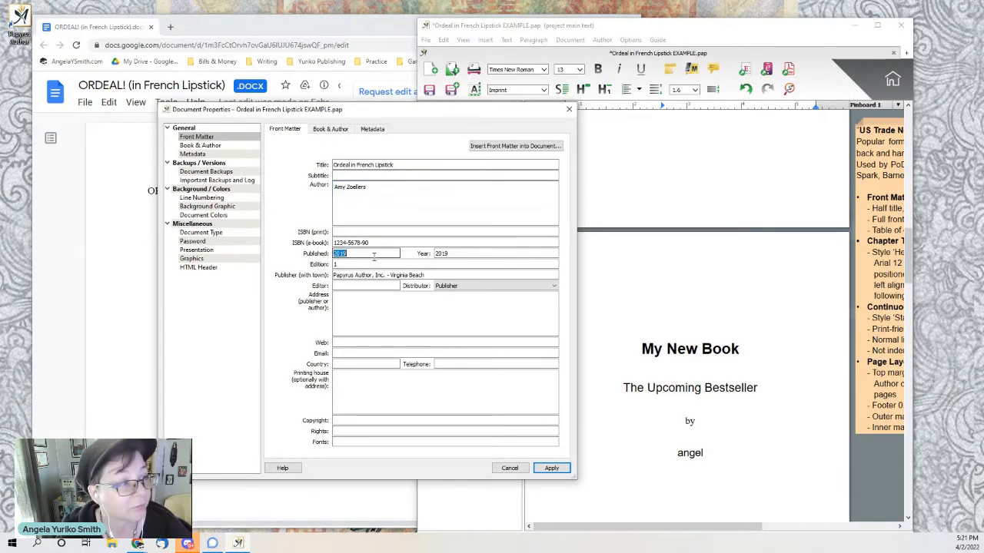
text(20)
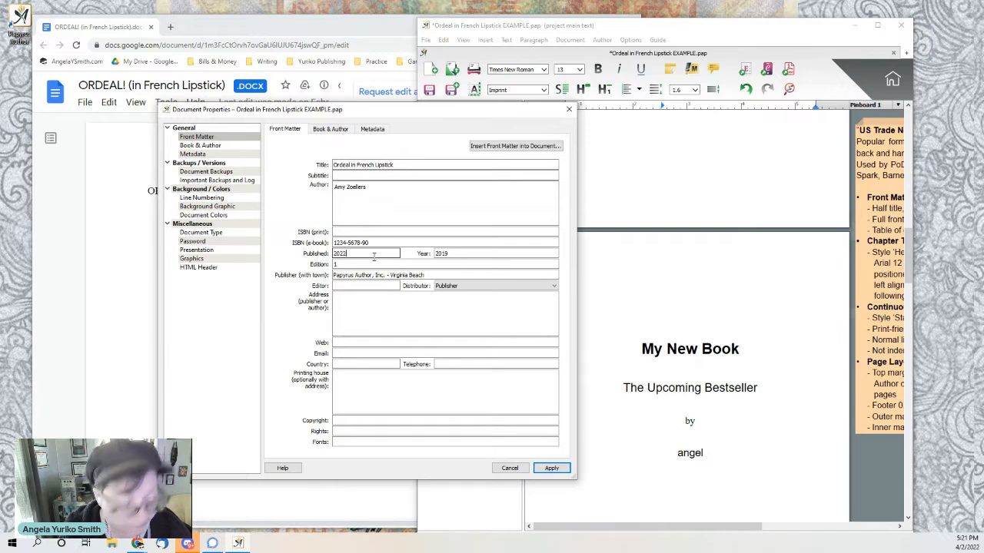
double_click(452, 254)
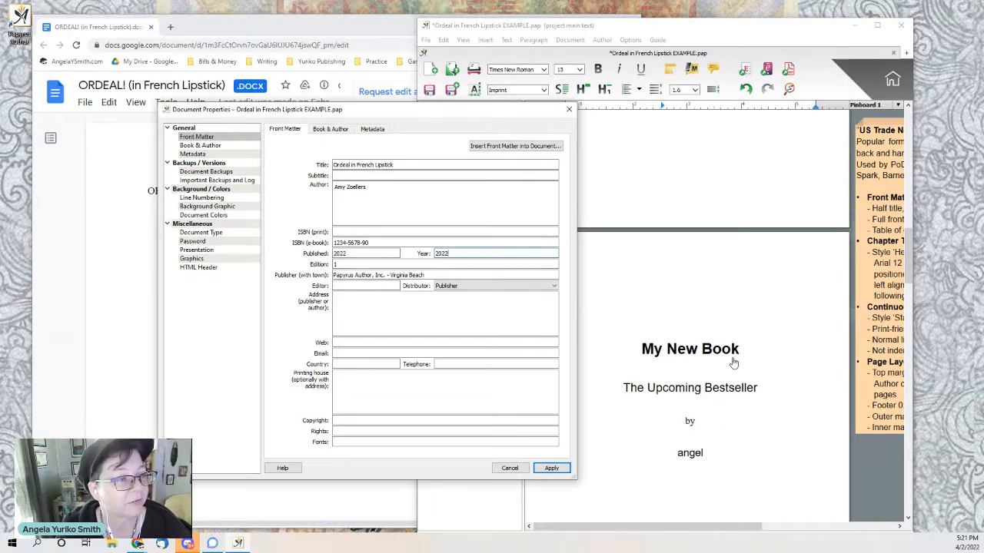
click(382, 275)
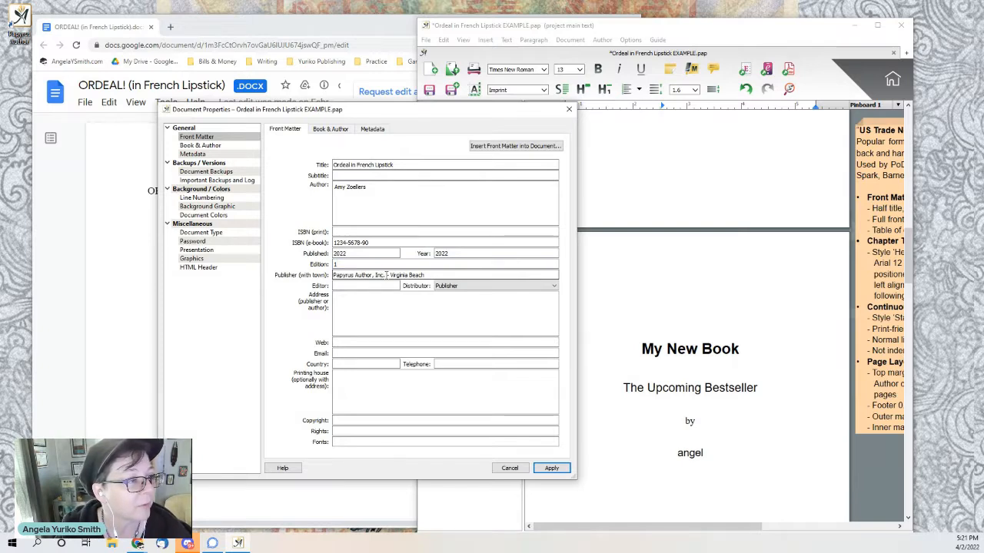
Change the publisher to 'Yuriko Publishing LLC - Independence' and the copyright year to 2022
drag(386, 275, 328, 277)
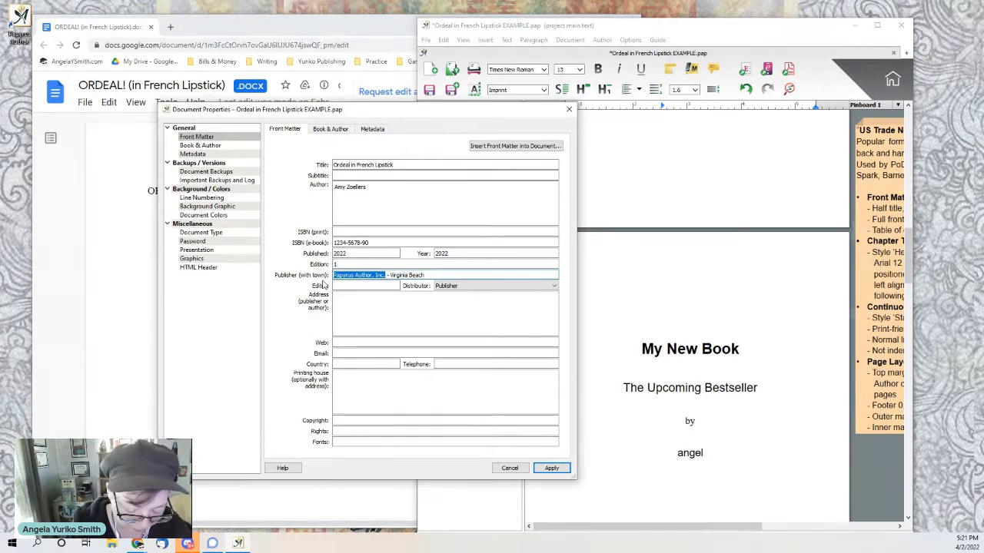
text(Yuriko )
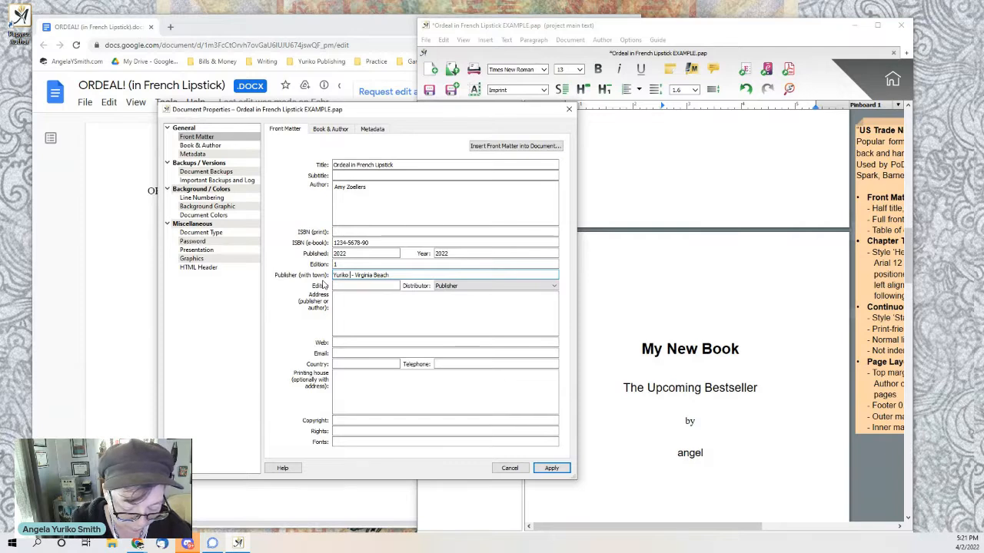
text(Publish)
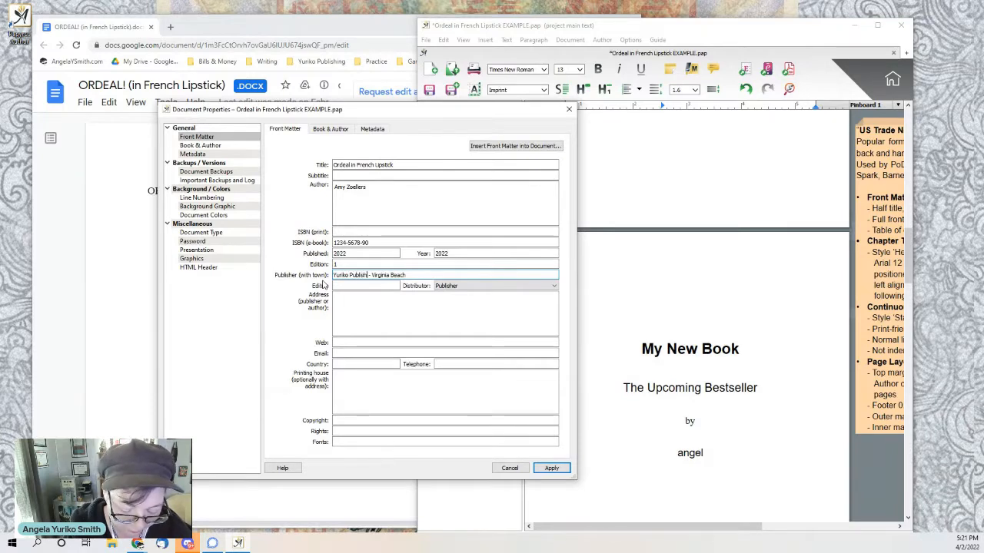
text(ing LLC)
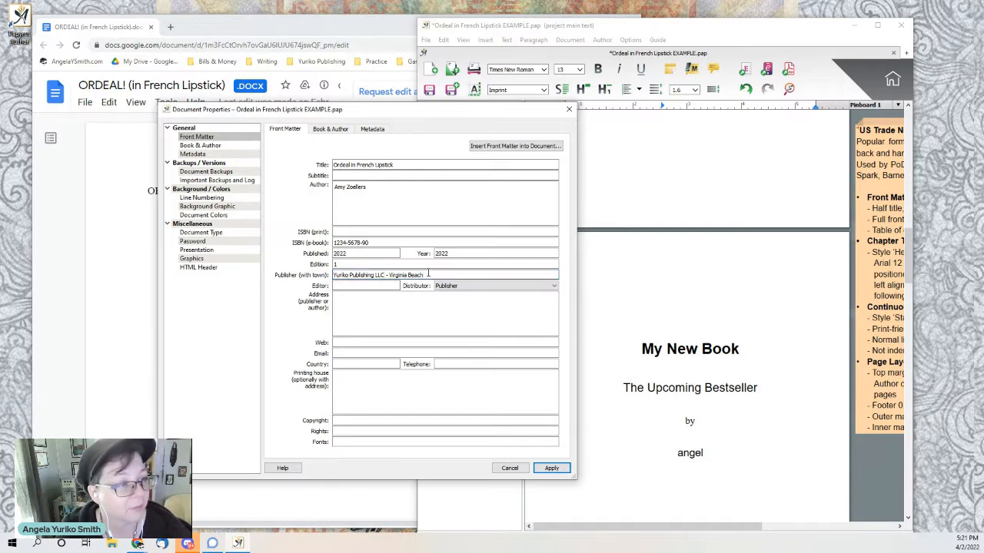
drag(429, 276, 391, 278)
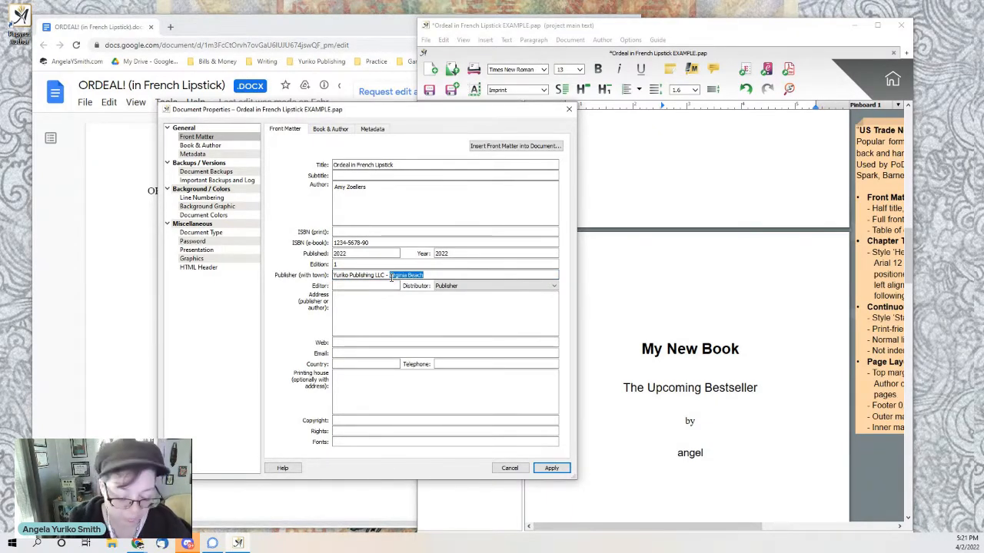
text(In)
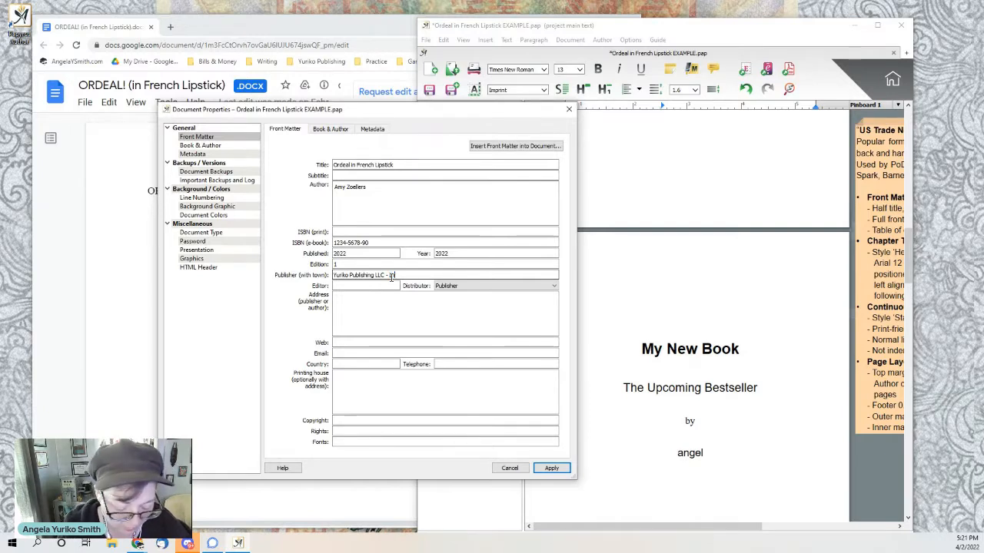
text(d)
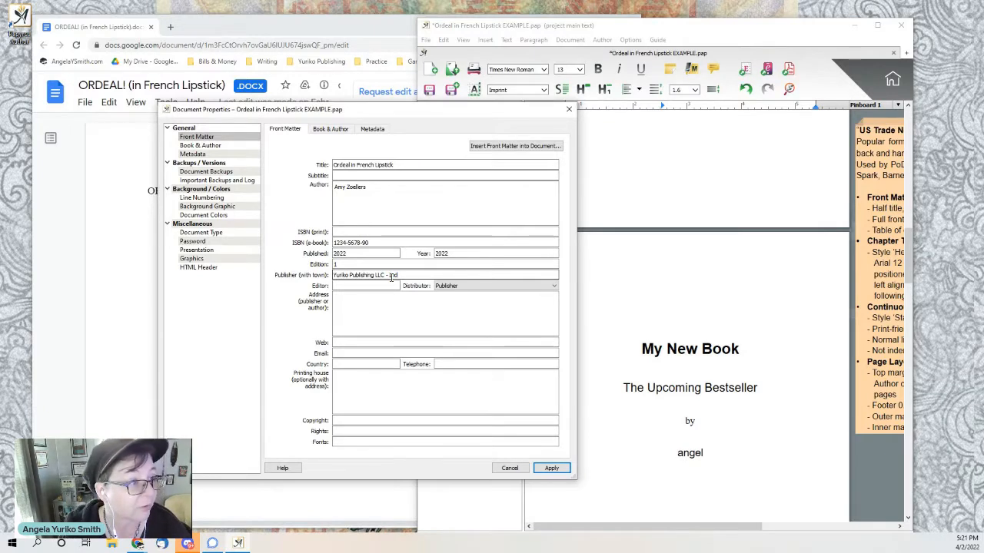
text(ependence)
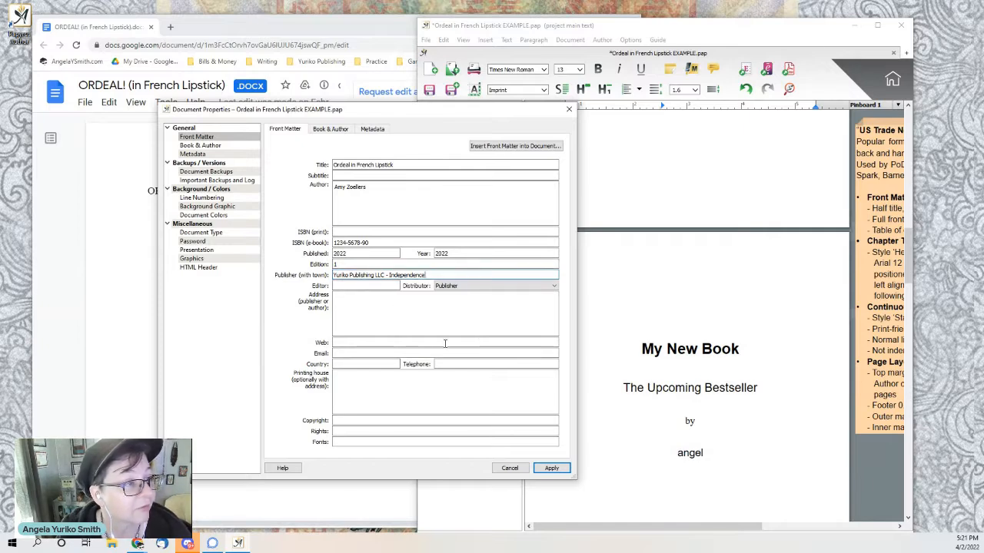
click(350, 418)
text(2022)
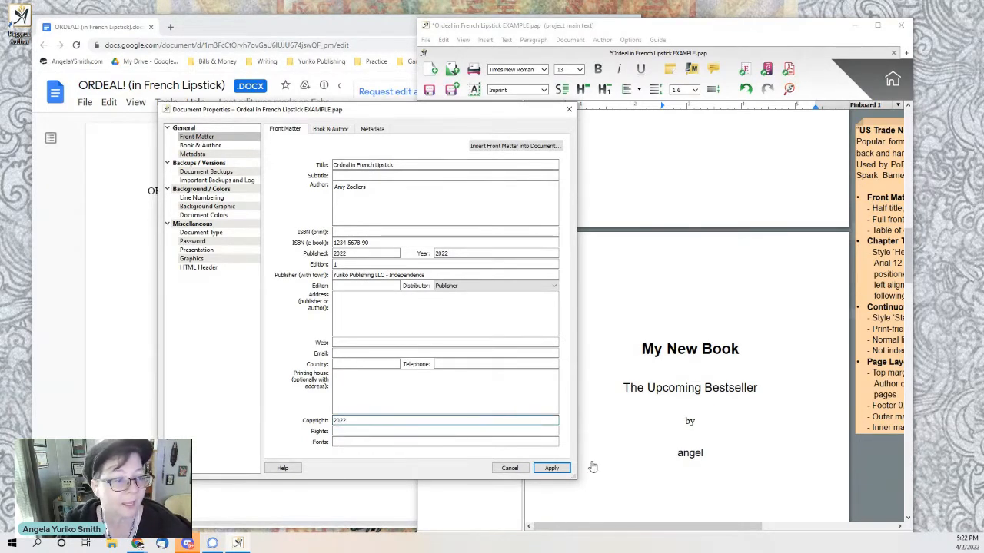
Apply the front matter changes and review the updated title and copyright pages
click(547, 469)
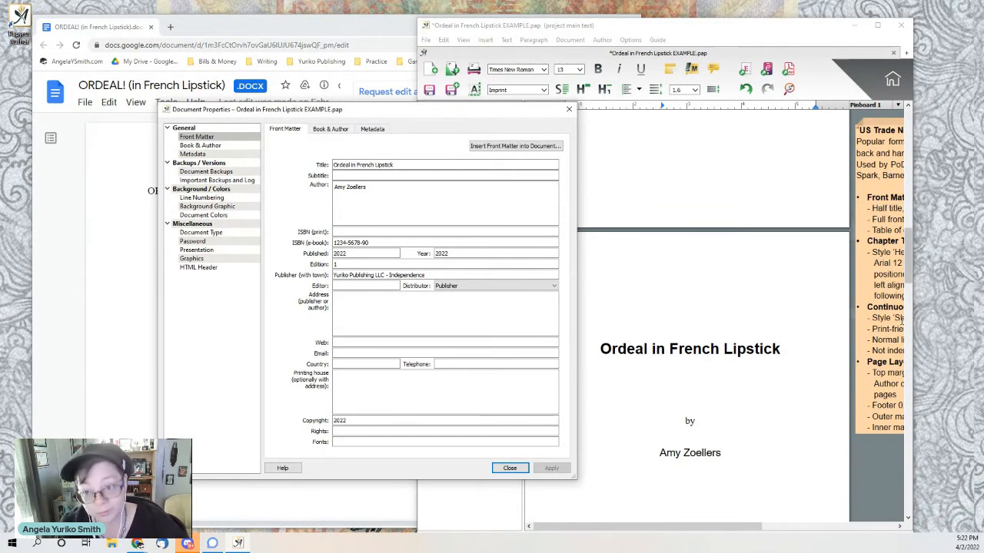
scroll(696, 347, up, 2)
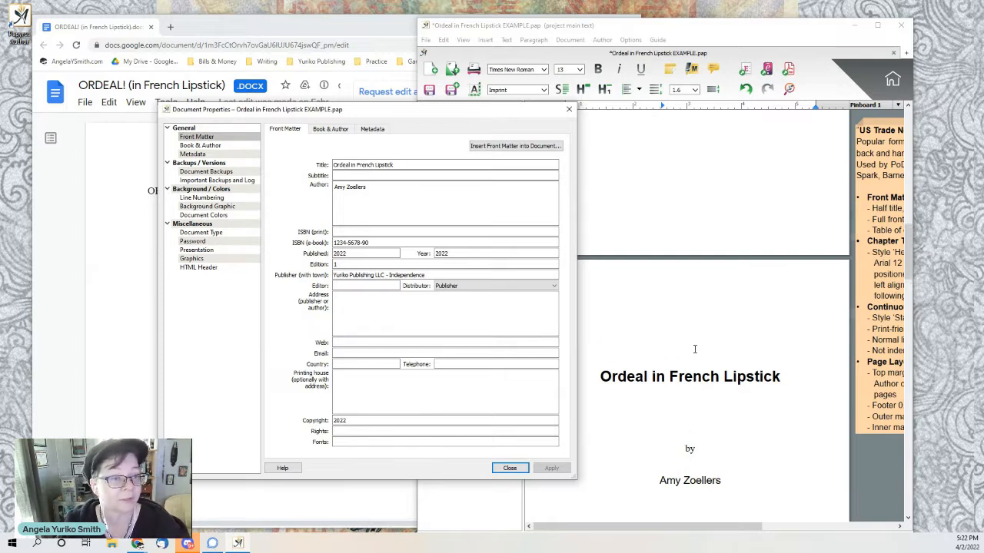
scroll(690, 339, down, 5)
scroll(677, 342, down, 8)
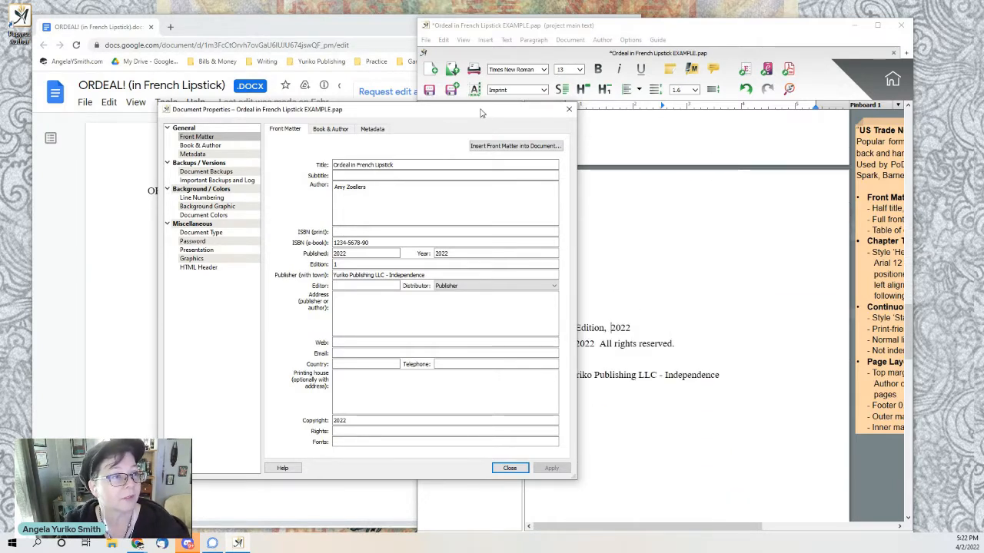
drag(481, 110, 424, 111)
scroll(617, 316, down, 1)
scroll(617, 317, down, 1)
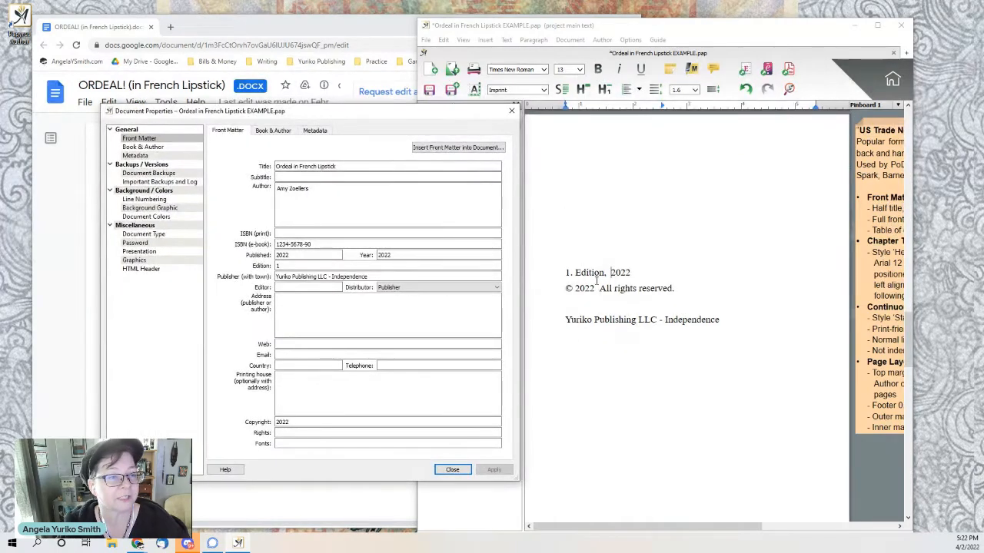
scroll(711, 353, down, 4)
scroll(700, 294, down, 3)
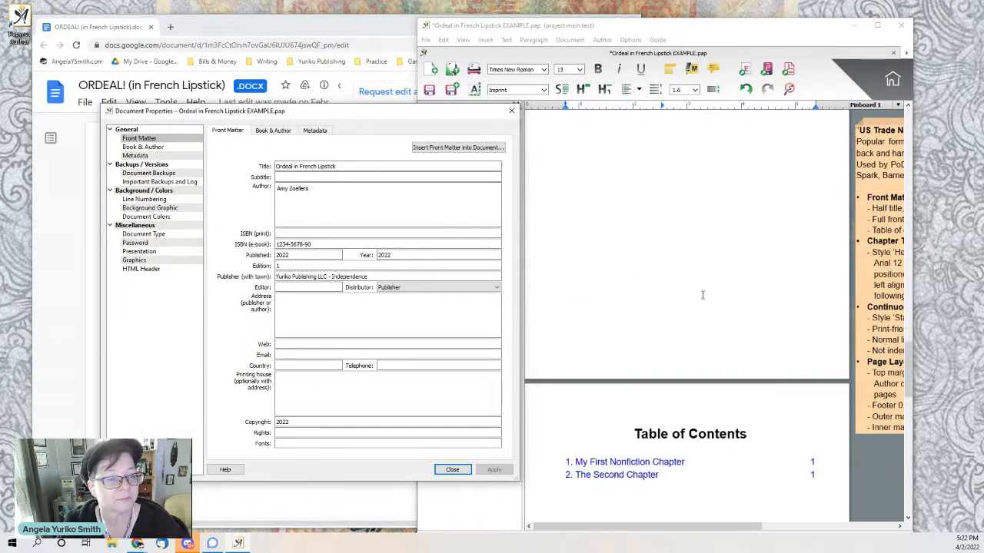
scroll(702, 296, down, 3)
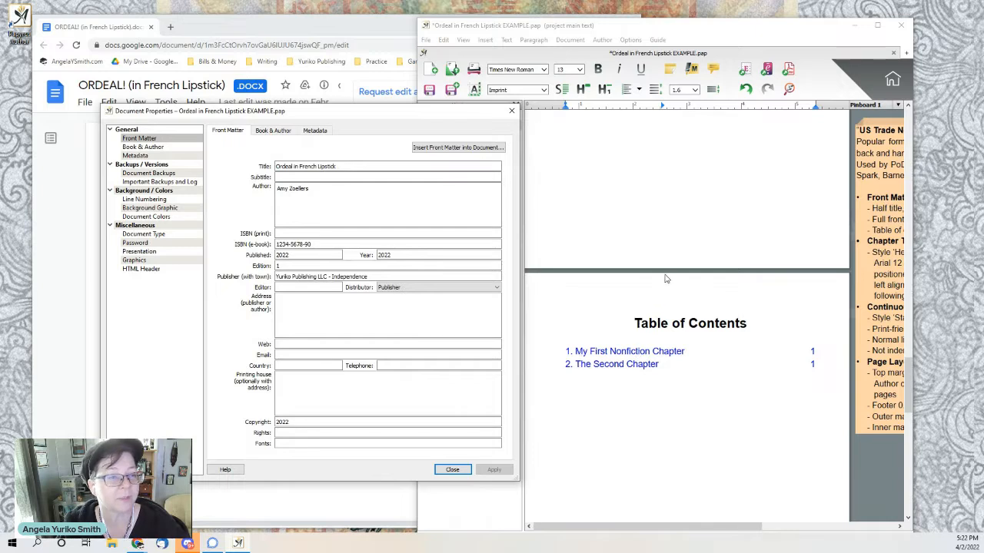
Return to the top and display the Book & Author description settings
scroll(665, 276, up, 4)
scroll(665, 273, up, 13)
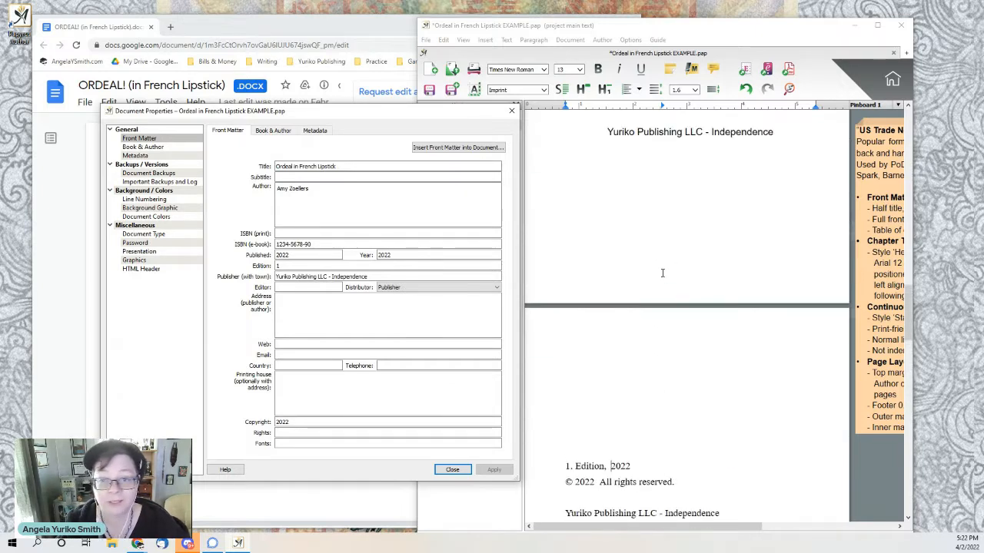
scroll(661, 278, up, 3)
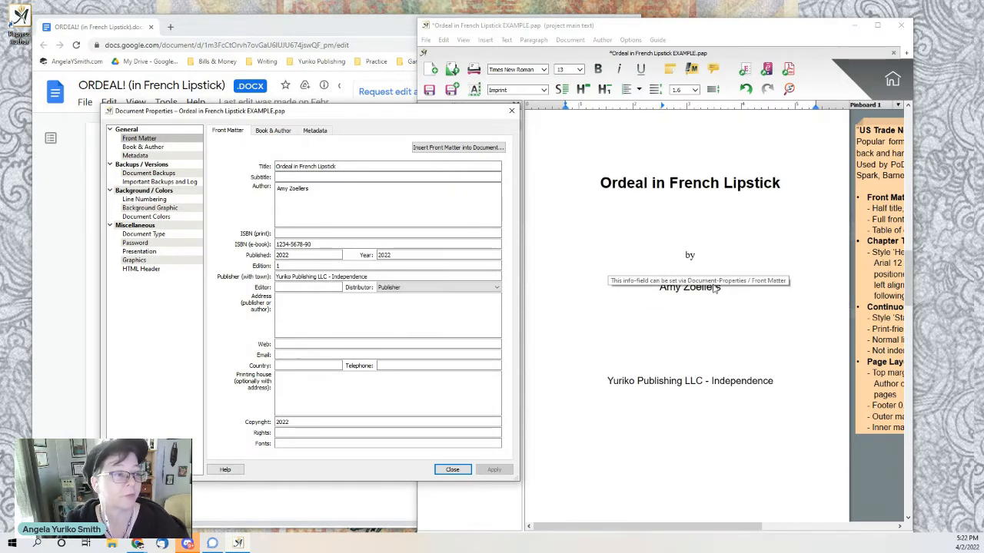
click(274, 132)
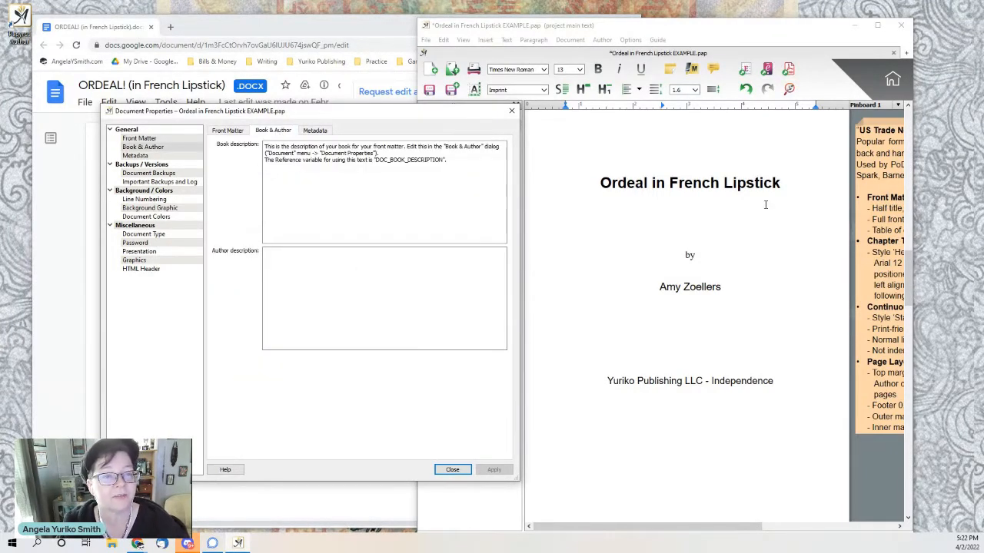
scroll(757, 231, up, 15)
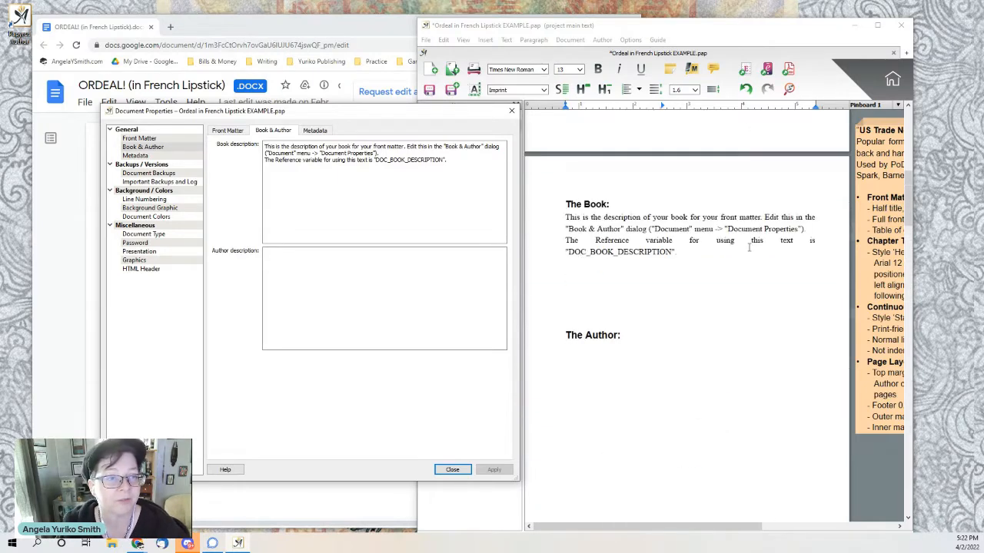
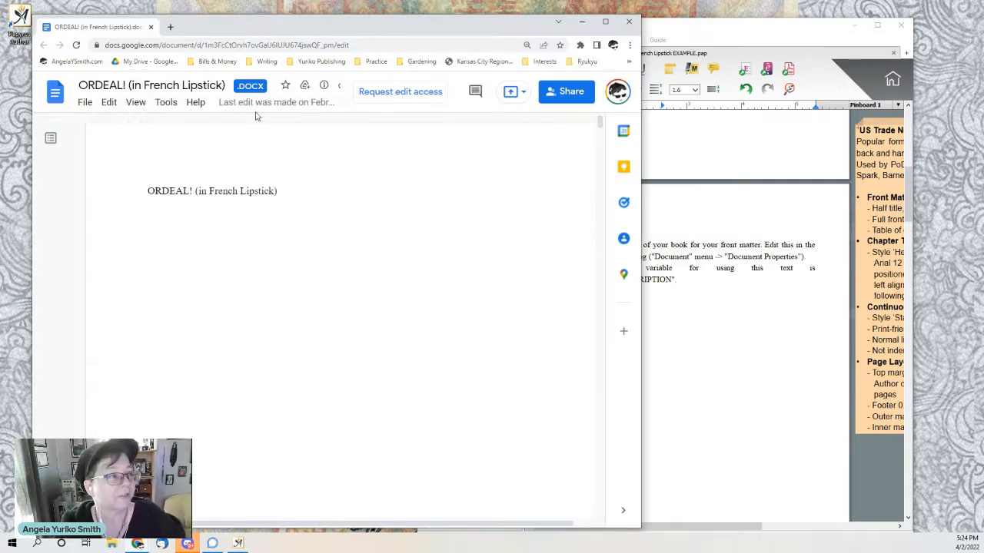
Scroll the ORDEAL! manuscript down to the '[French Lipstick: Pimpante]' poem and open File Explorer
scroll(292, 213, down, 10)
scroll(330, 280, down, 10)
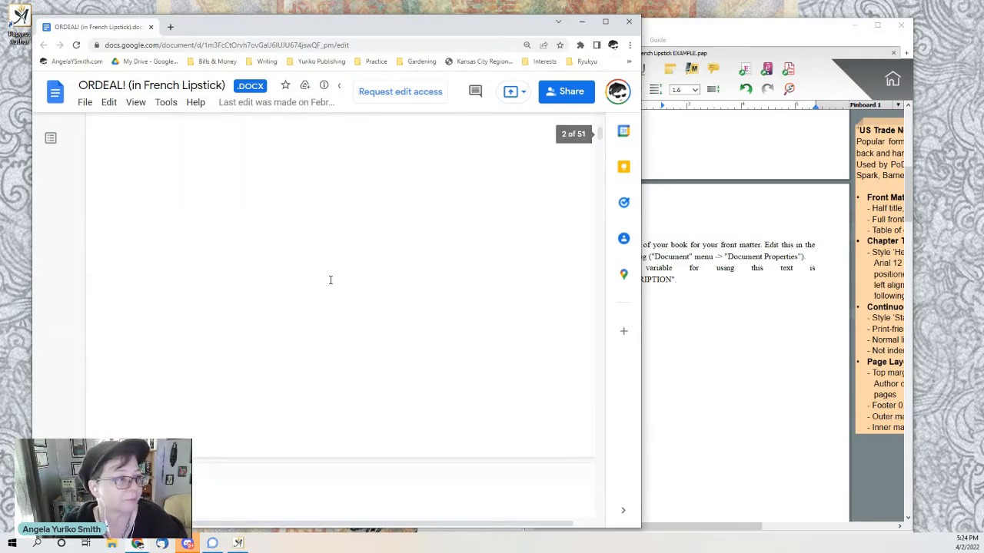
scroll(327, 283, up, 10)
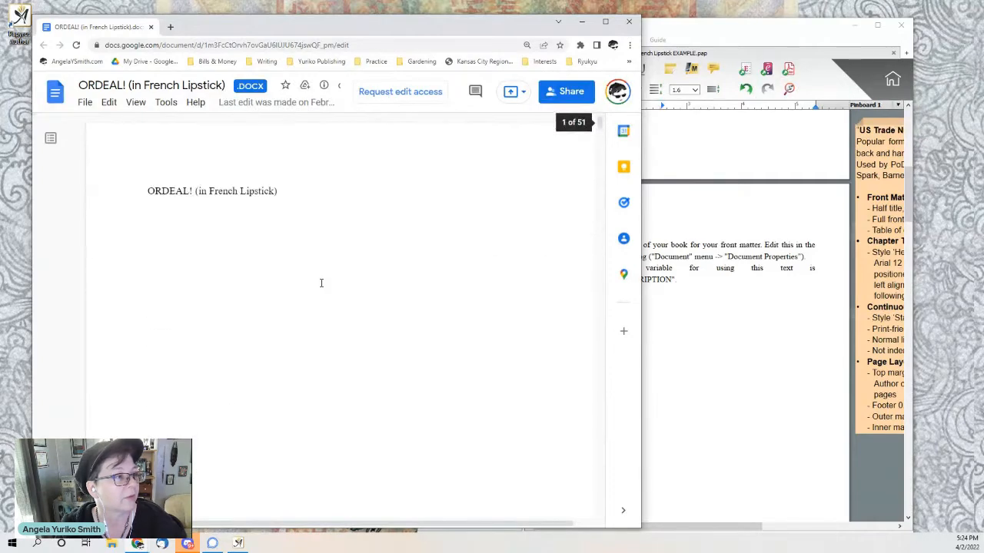
scroll(322, 283, down, 5)
scroll(322, 283, down, 10)
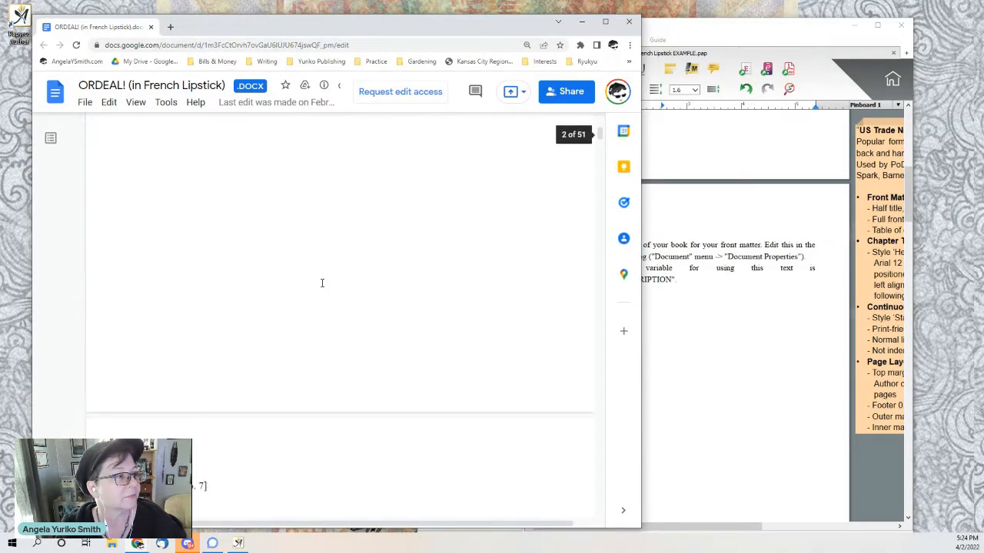
scroll(322, 283, down, 5)
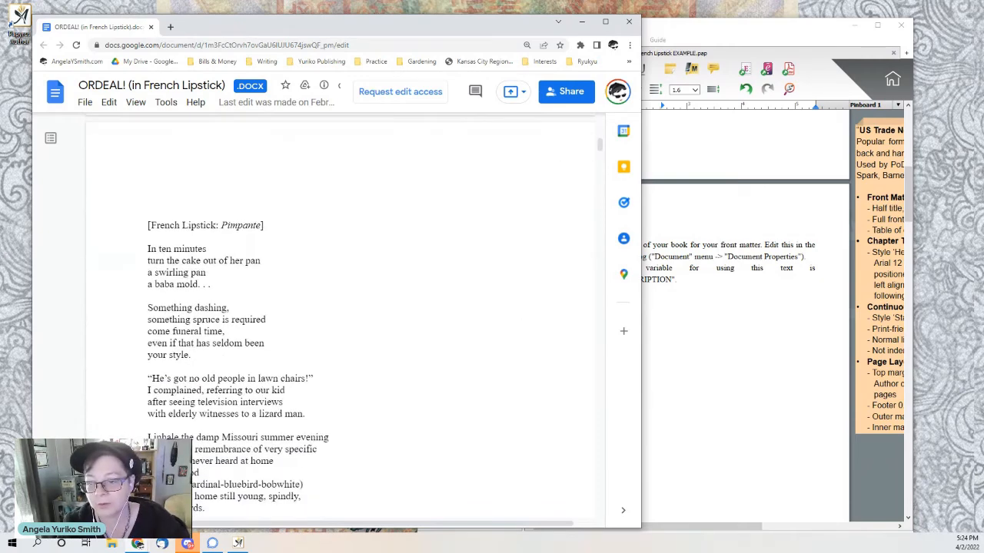
click(112, 543)
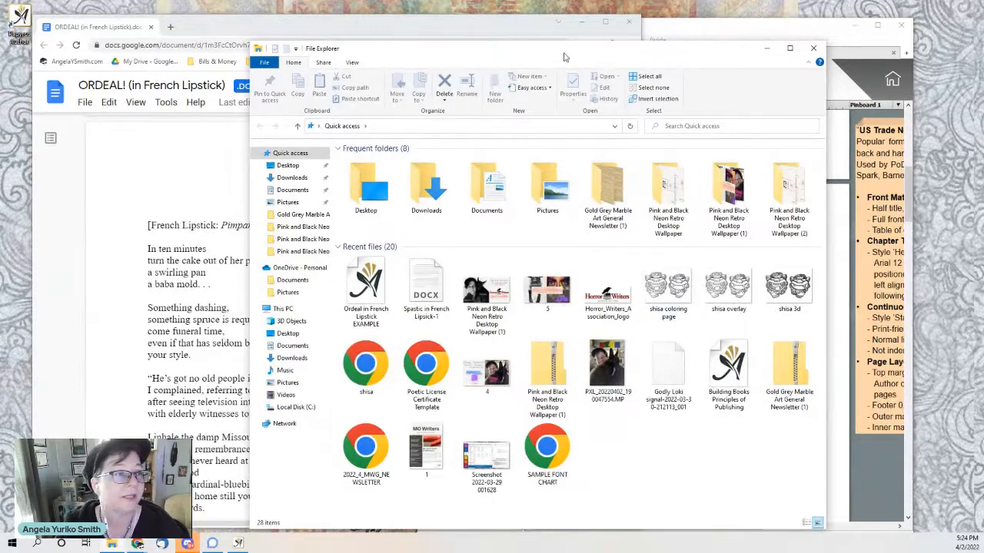
Drag File Explorer off-screen and move the Google Drive My Drive window down and right
drag(564, 54, 983, 70)
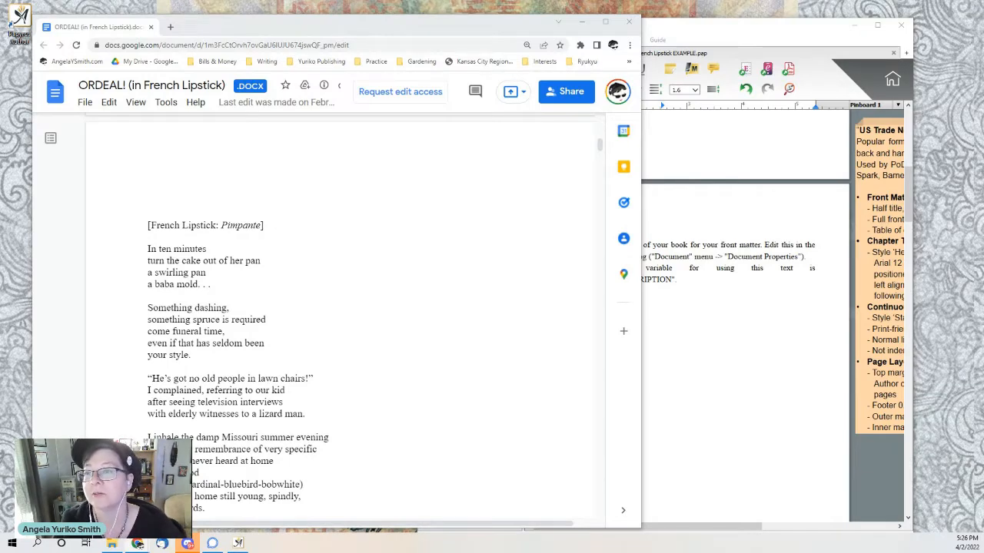
key(alt+Tab)
drag(219, 29, 304, 100)
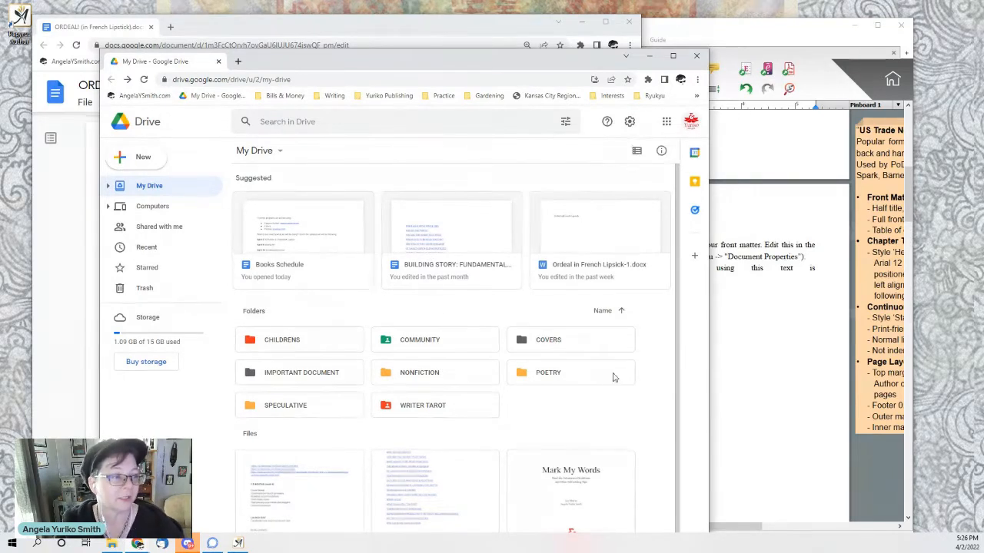
Open Ordeal in French Lipsick-1.docx from POETRY › by Amy Zoellers in Google Drive
double_click(549, 377)
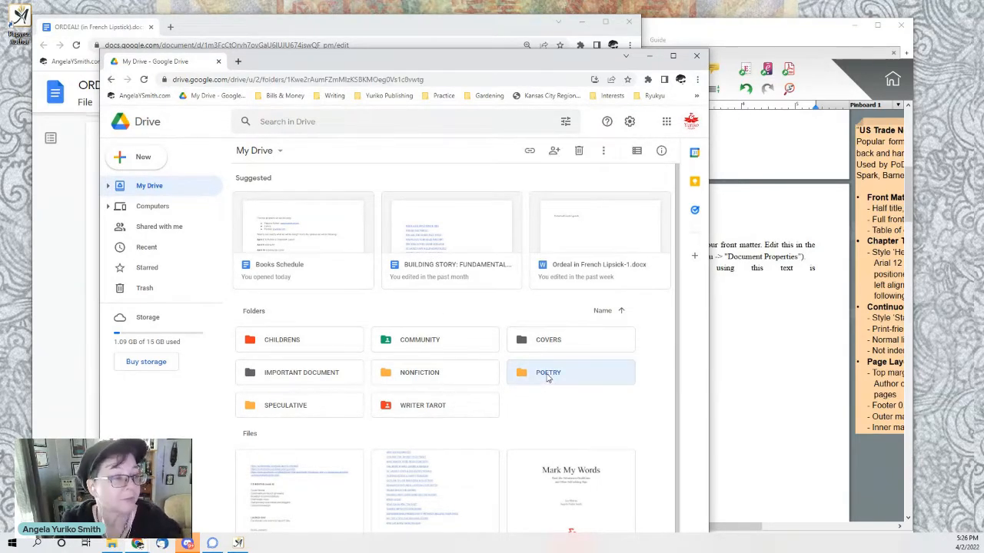
click(310, 214)
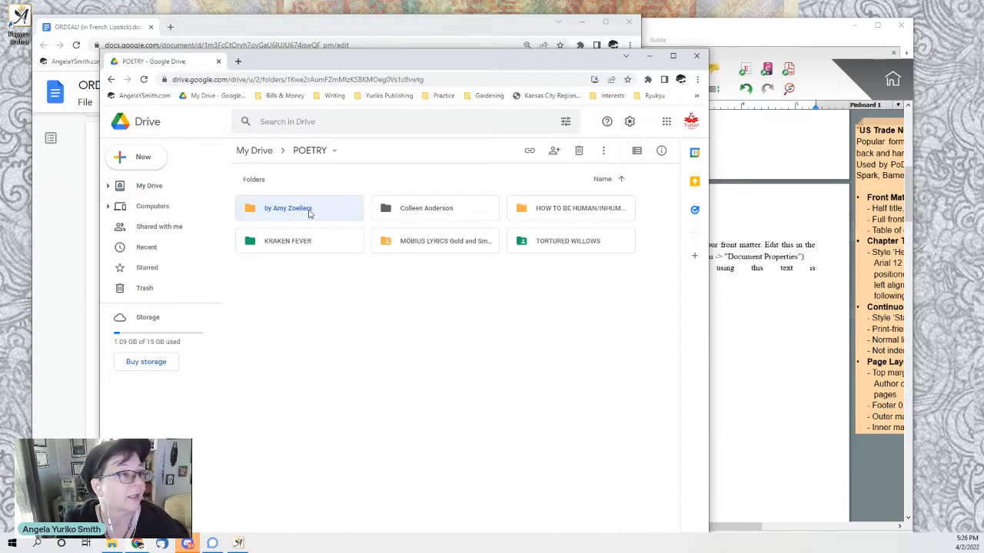
double_click(310, 214)
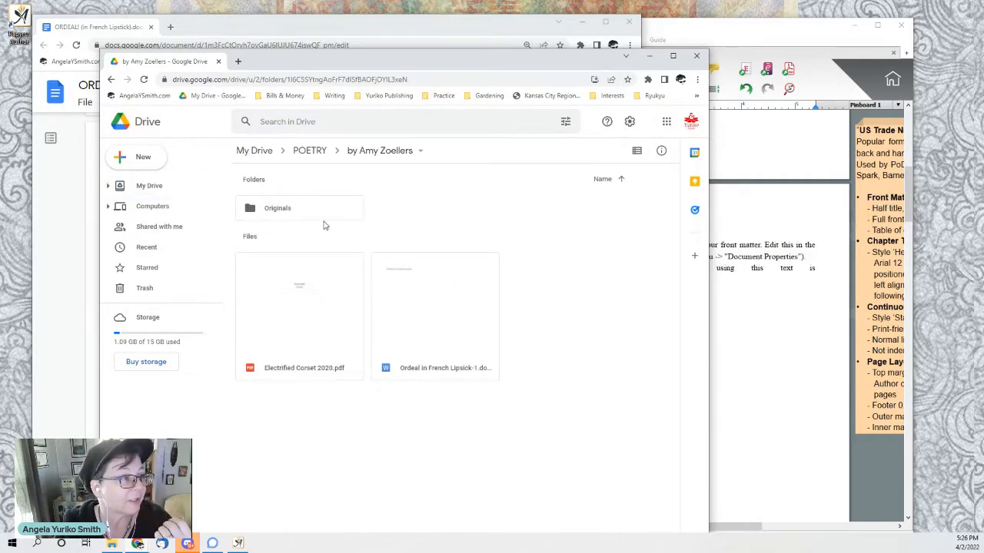
double_click(427, 321)
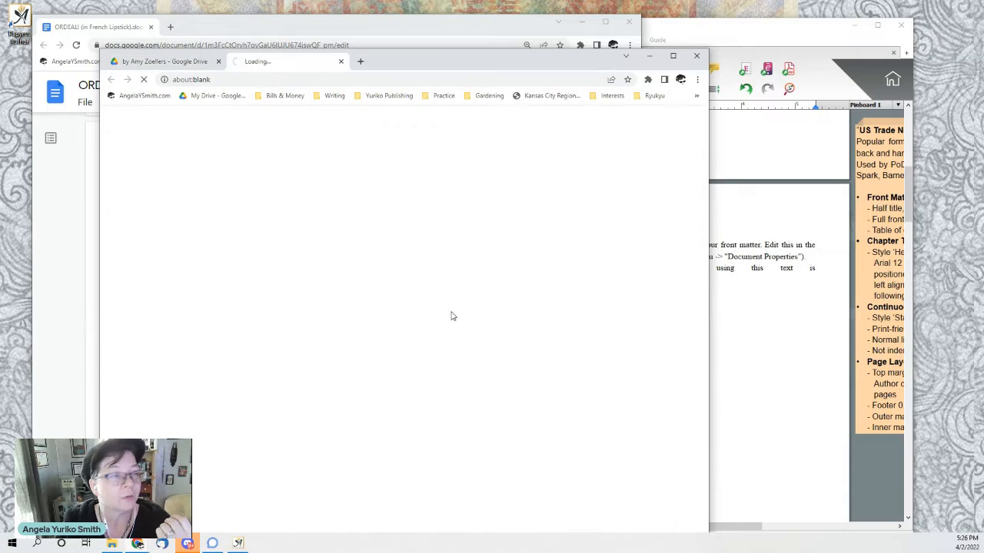
Close the Drive tab and the old ORDEAL! window, and move the new document up-left
click(218, 62)
click(194, 27)
click(152, 28)
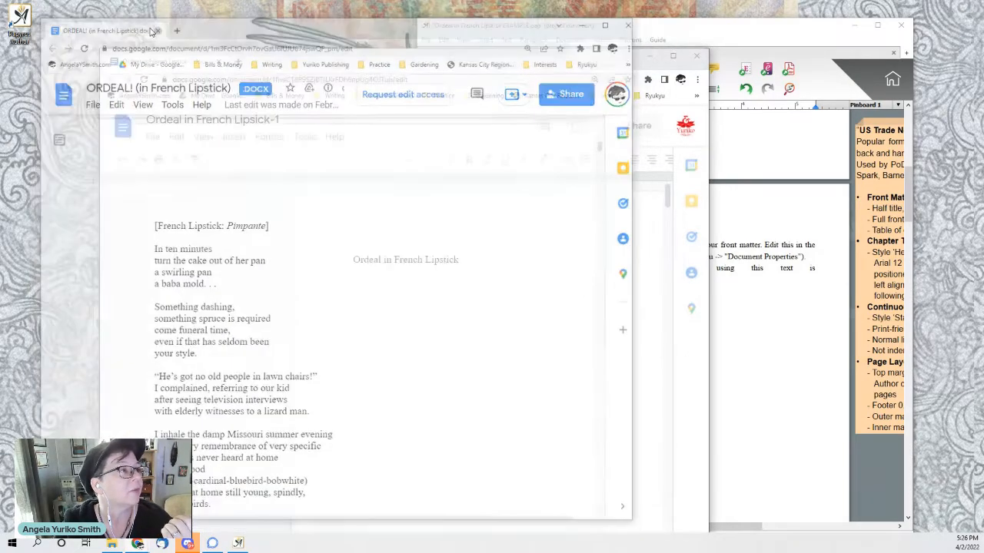
drag(501, 61, 439, 44)
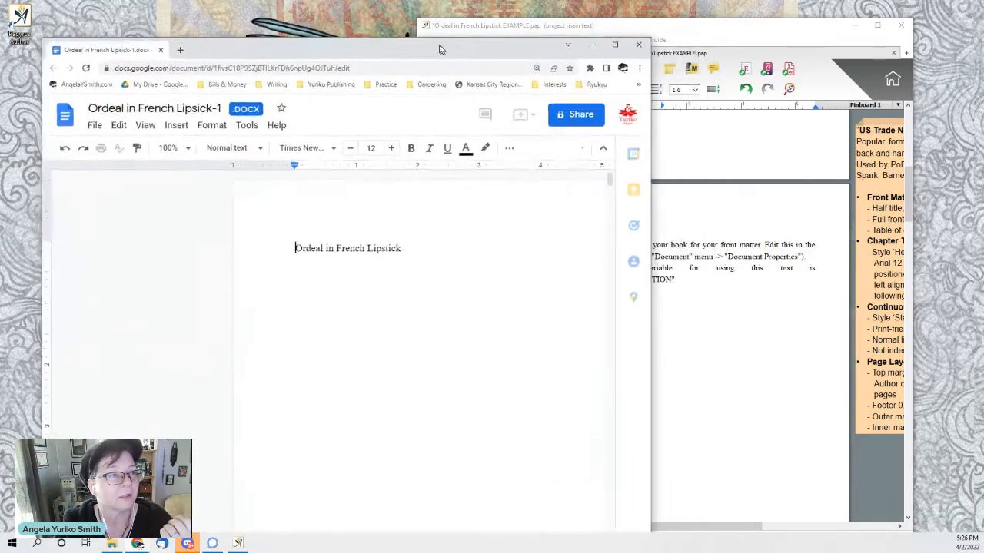
Bring the Google Doc forward, scroll to page 2 and widen its window slightly
click(648, 39)
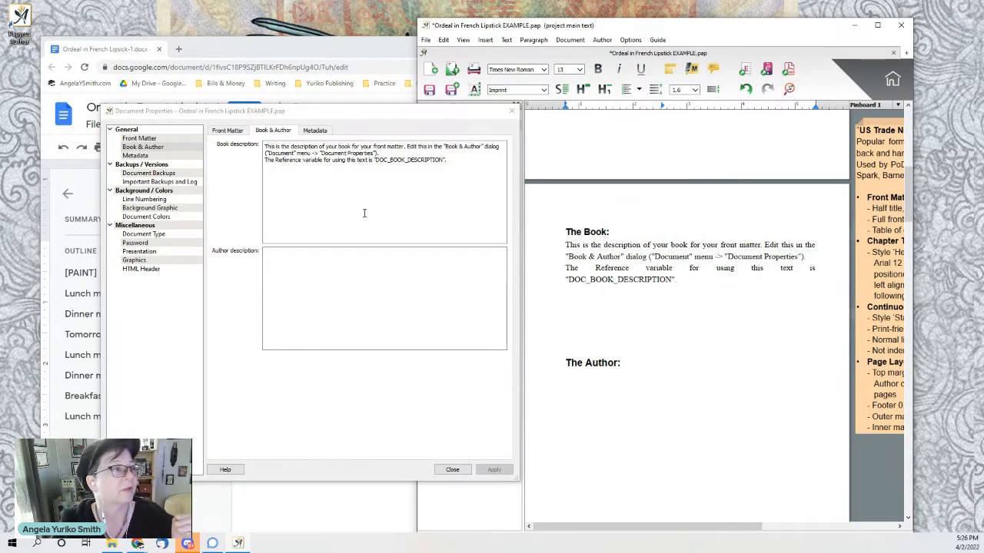
drag(257, 54, 240, 33)
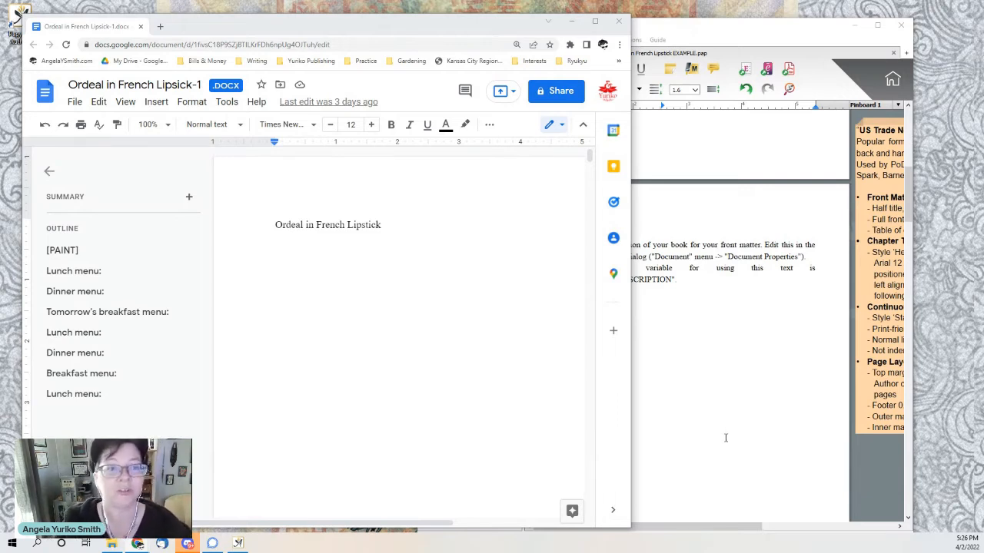
click(464, 321)
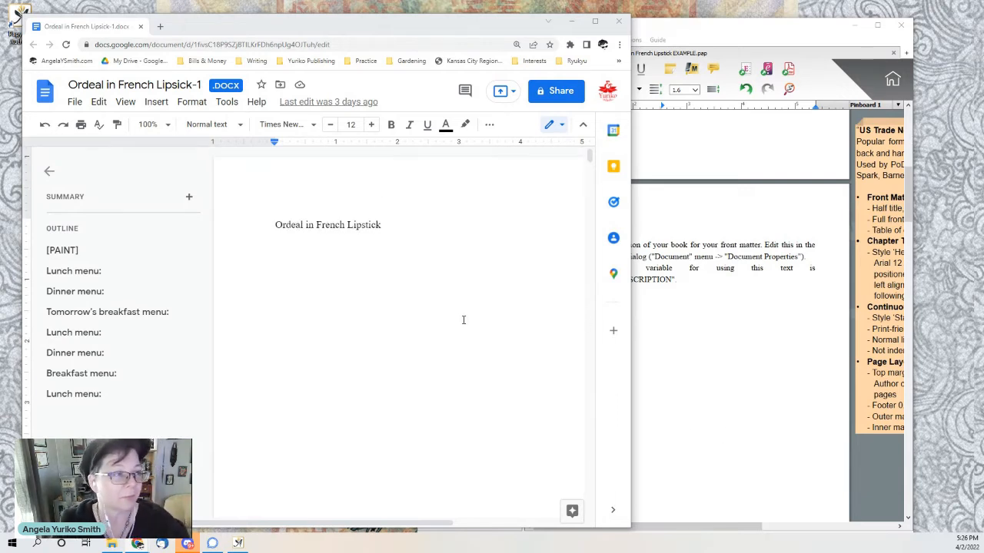
scroll(463, 319, down, 10)
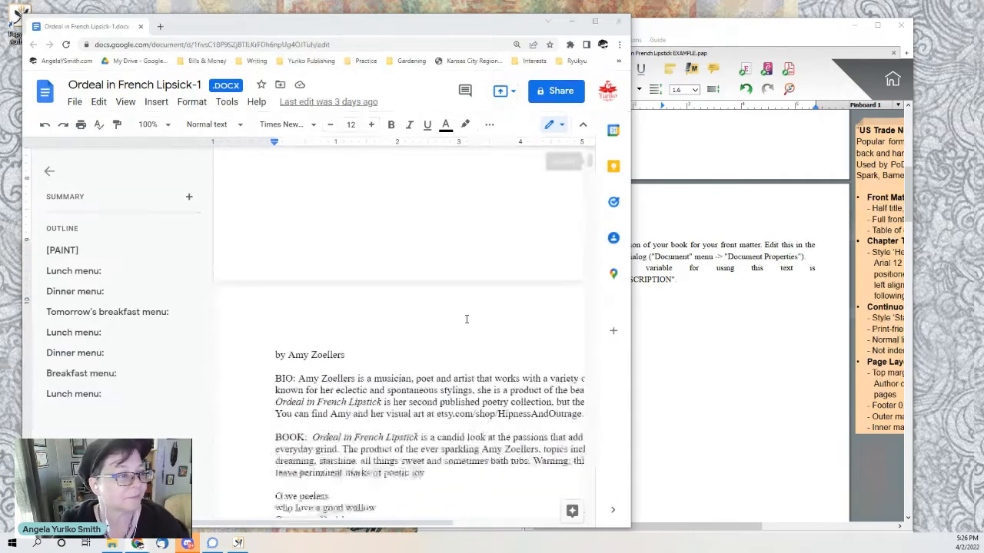
scroll(466, 319, down, 2)
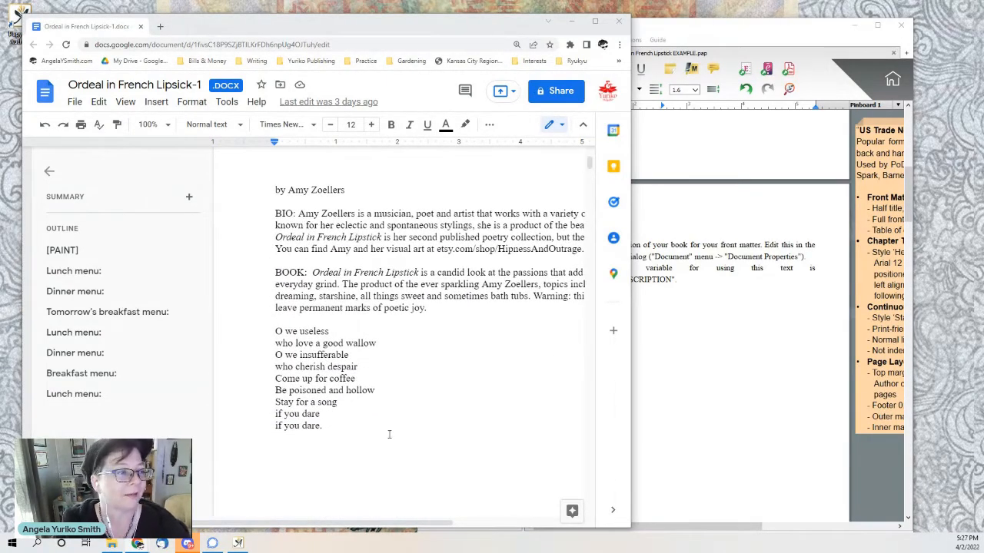
drag(632, 448, 641, 445)
Select the author BIO paragraph and move the Docs window down to uncover Papyrus's properties
click(646, 444)
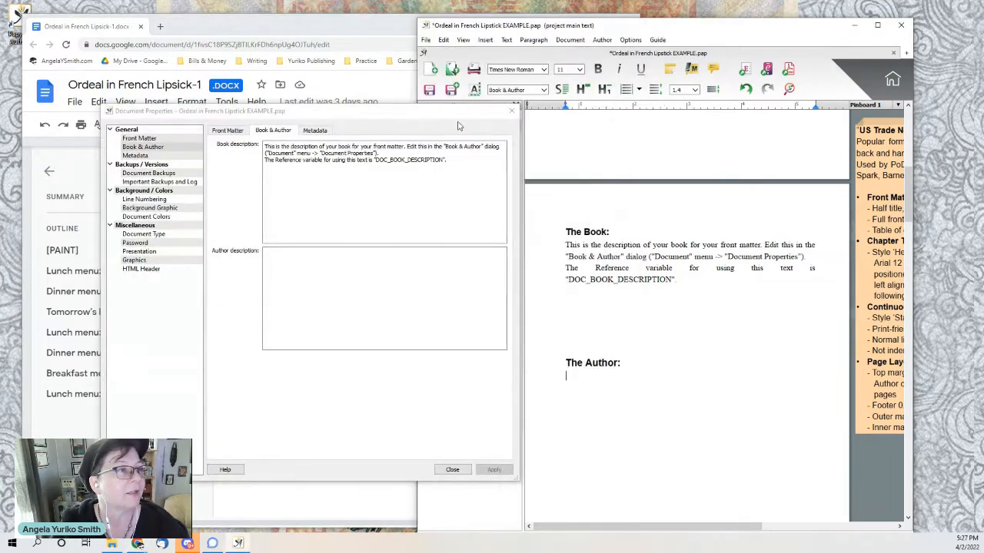
click(356, 16)
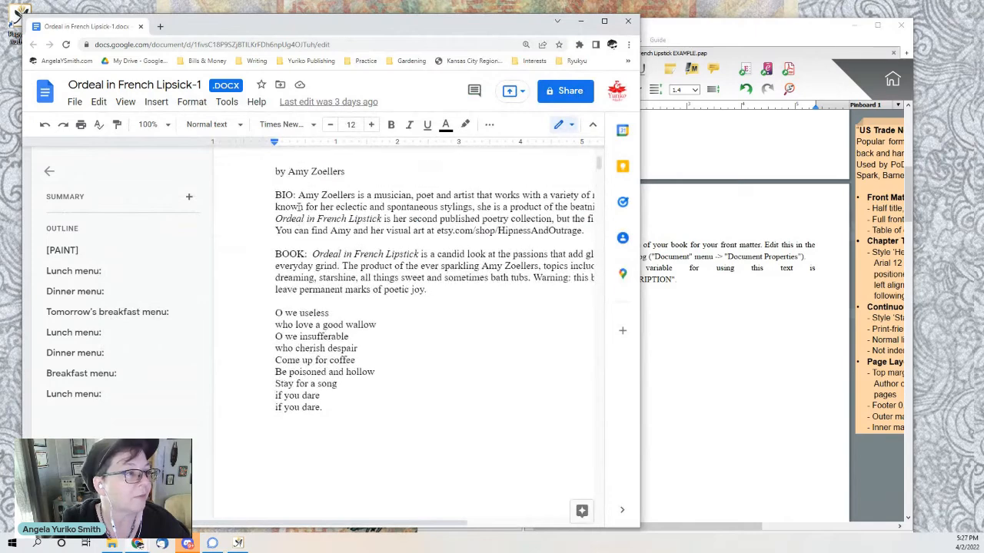
drag(299, 214, 500, 251)
key(ctrl+c)
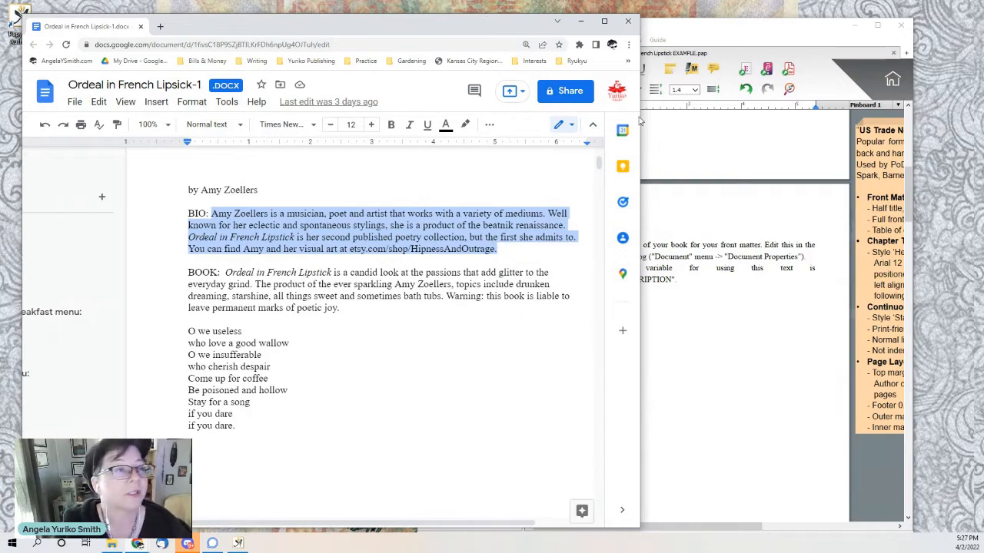
drag(481, 26, 509, 261)
Paste the copied author BIO into the author description and apply it
click(433, 210)
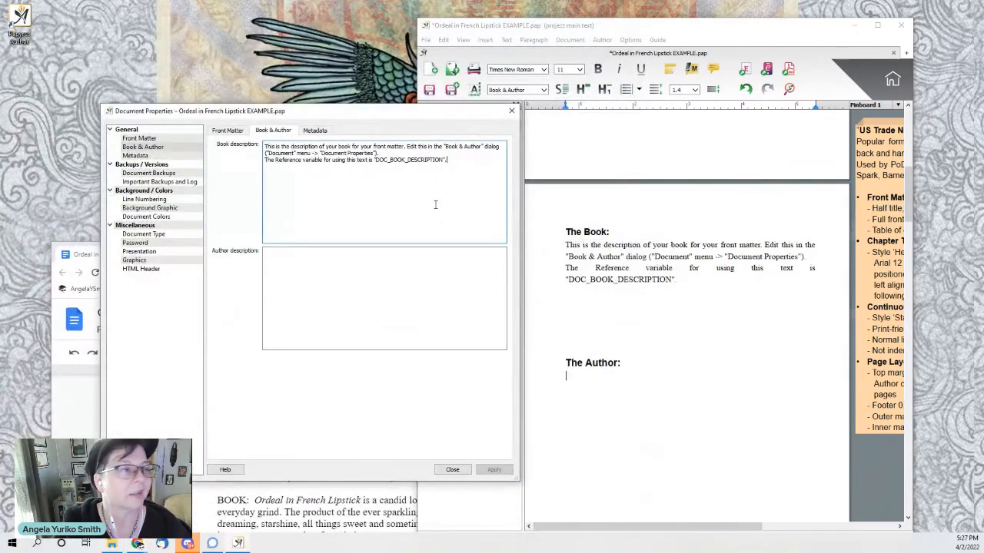
click(409, 321)
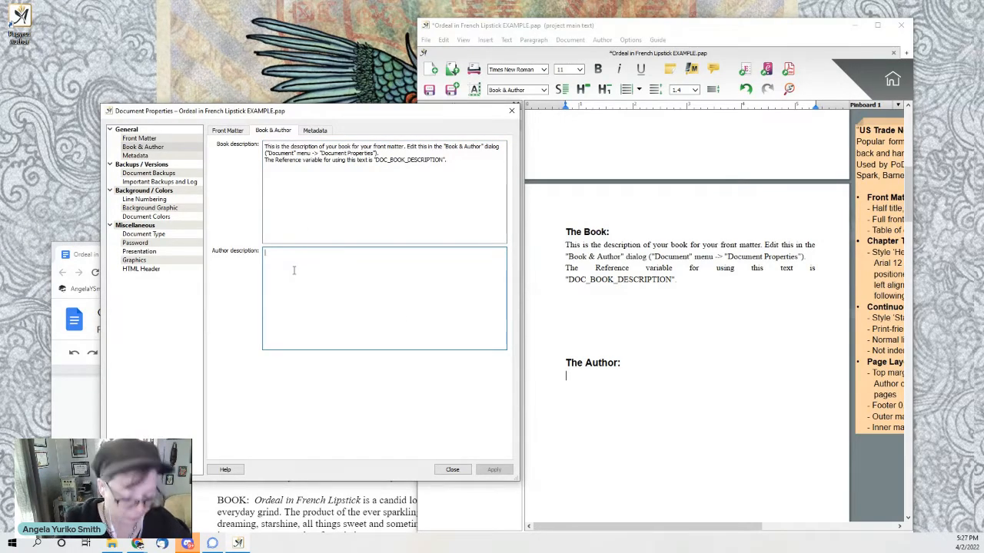
key(ctrl+v)
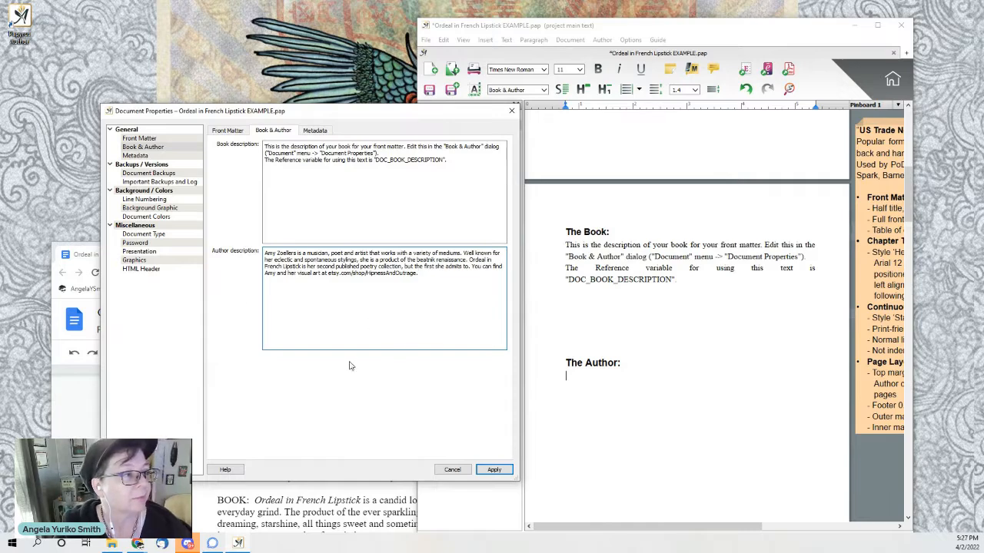
click(494, 470)
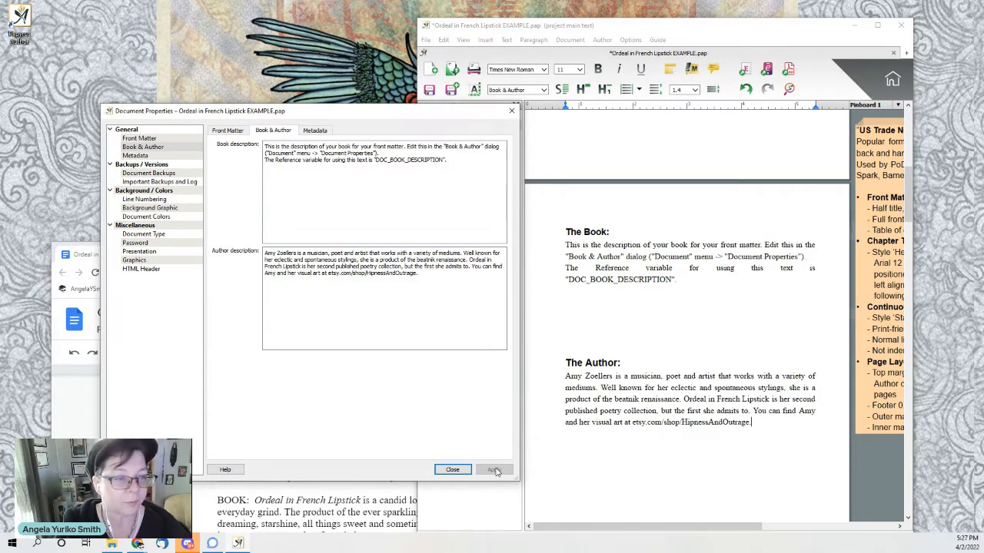
Select the BOOK description blurb in the Google Doc, then move the window aside
click(371, 508)
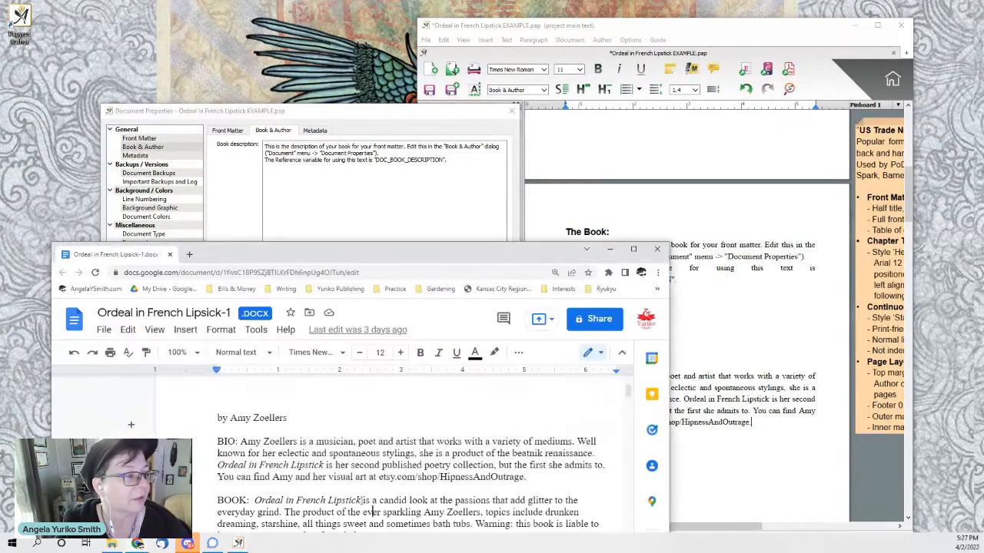
drag(482, 256, 460, 215)
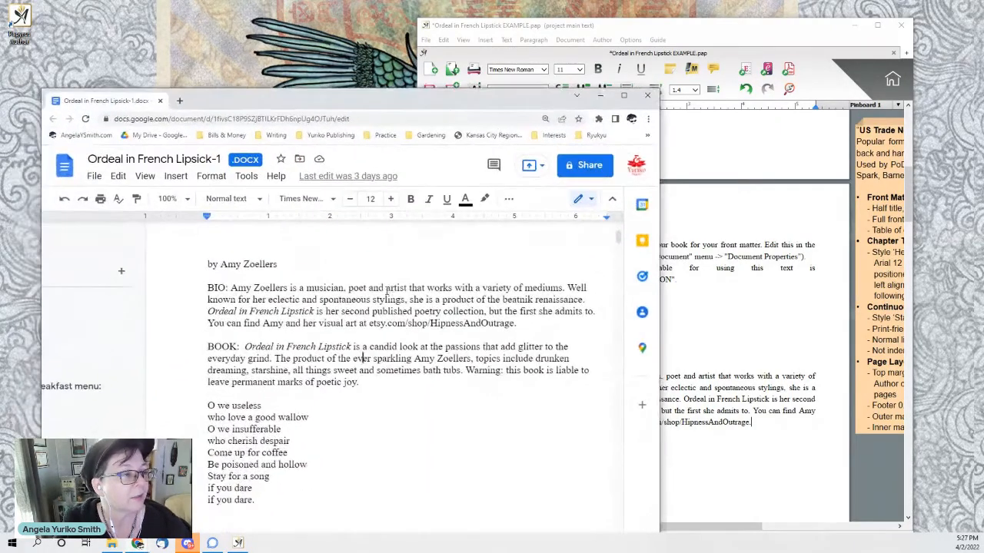
scroll(365, 357, down, 1)
drag(359, 331, 247, 295)
key(ctrl+c)
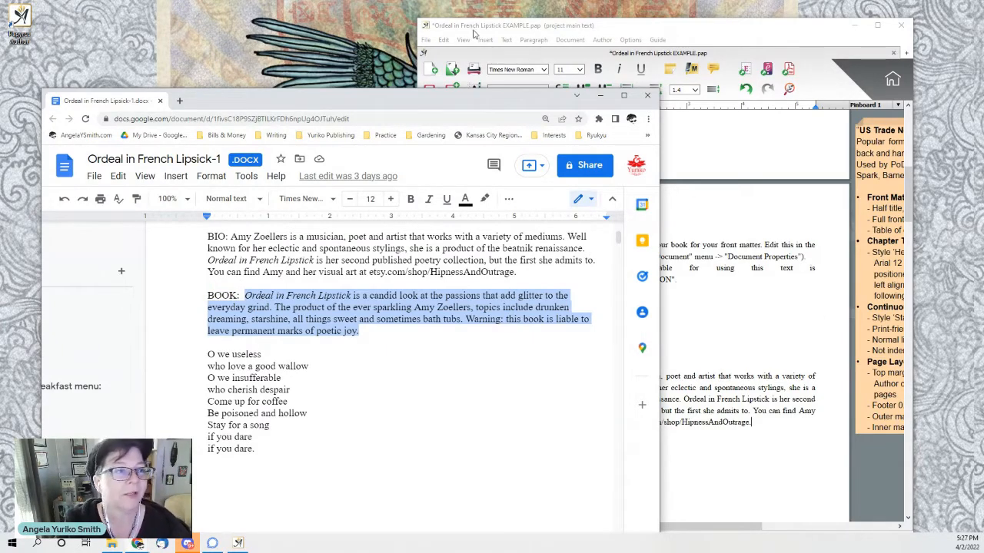
drag(435, 109, 402, 178)
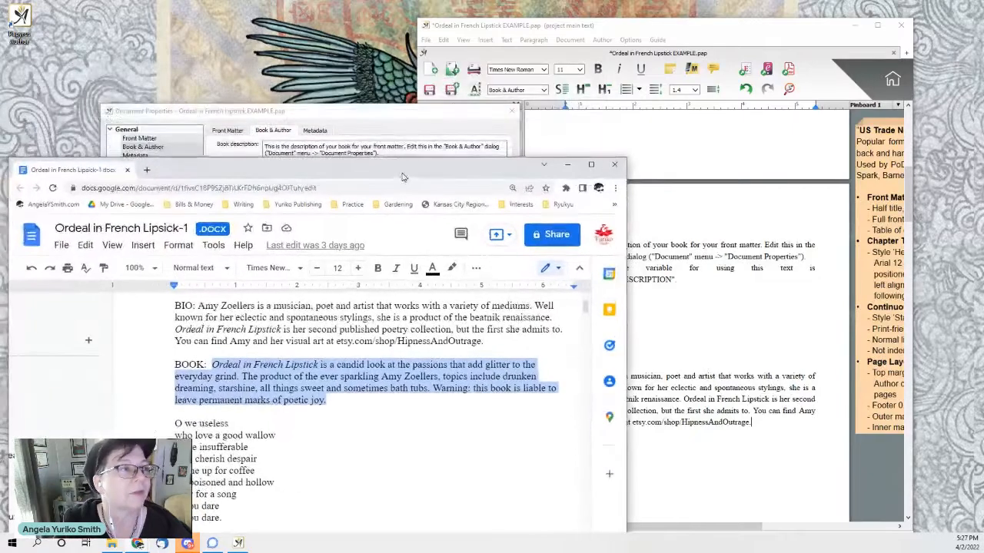
Replace the old book description with the Ordeal in French Lipstick blurb, apply, and close properties
click(372, 145)
click(446, 168)
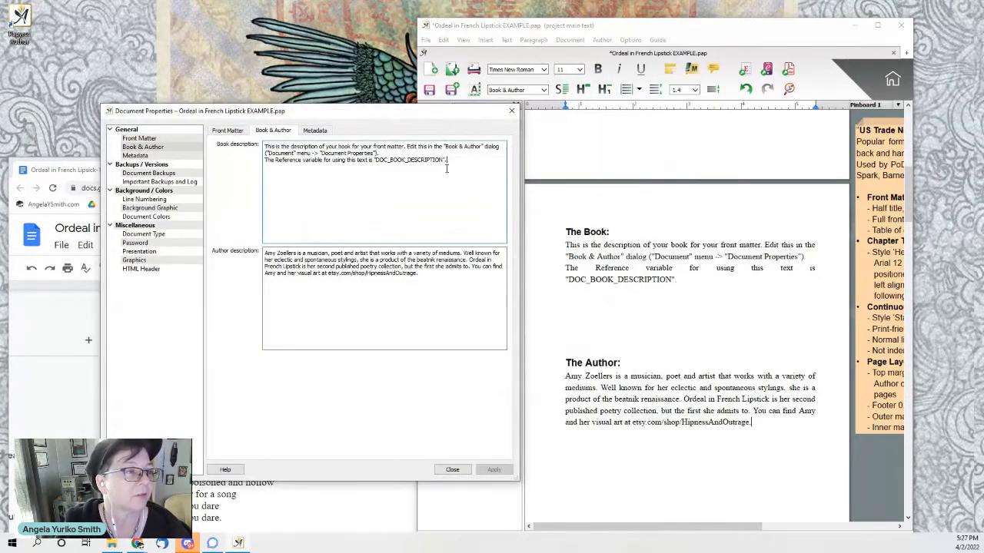
drag(446, 160, 274, 146)
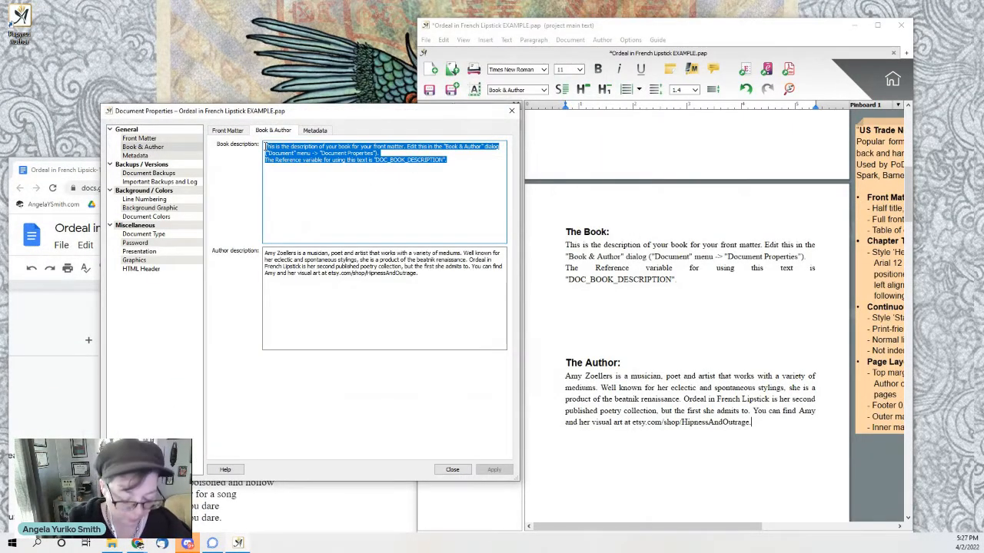
key(ctrl+v)
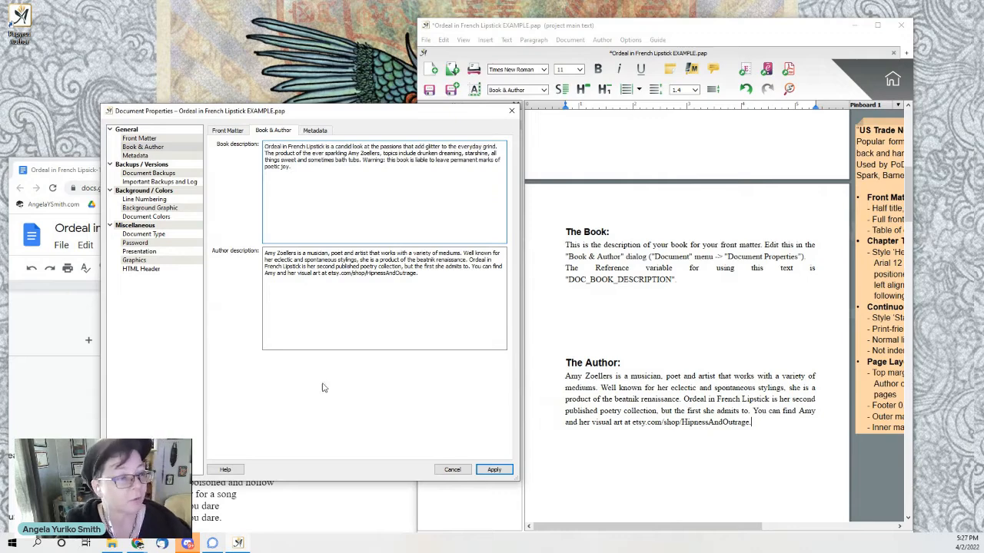
click(493, 470)
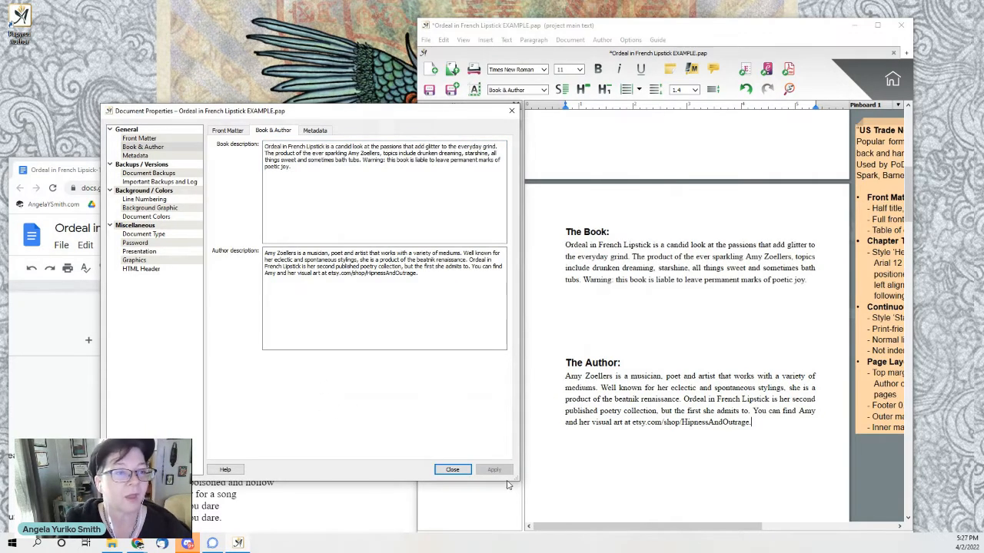
click(456, 471)
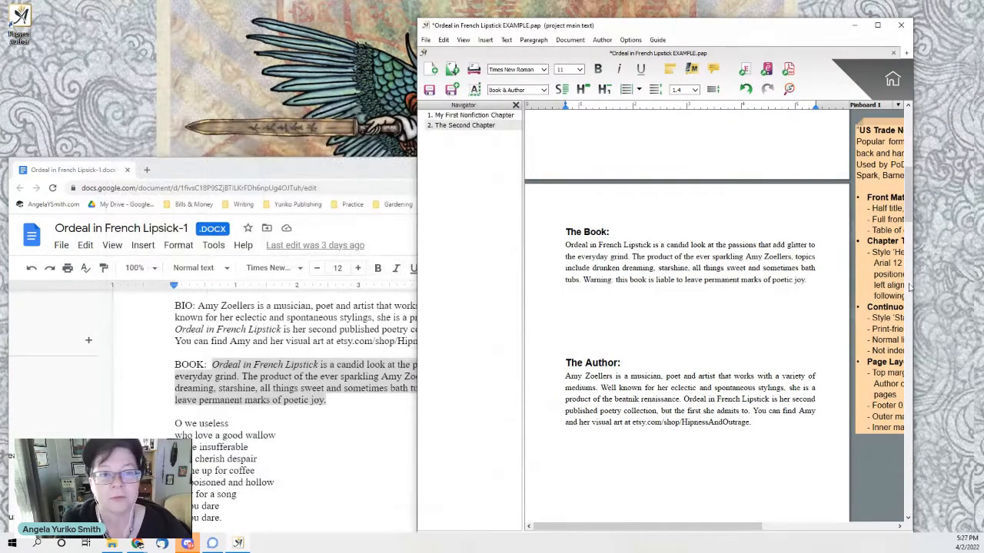
Rearrange the windows and save the Ordeal in French Lipstick EXAMPLE.pap project from the File menu
drag(787, 29, 784, 12)
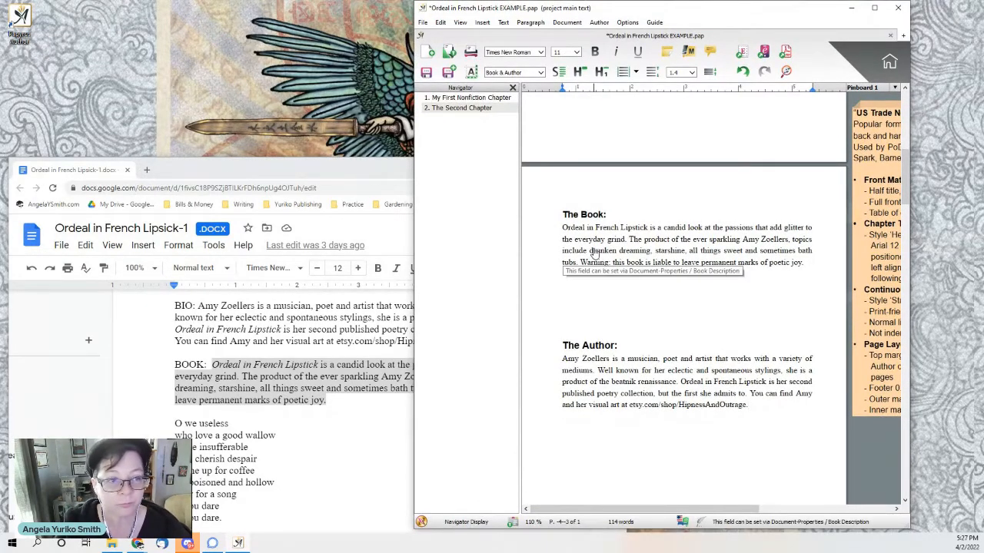
drag(320, 164, 336, 16)
click(592, 16)
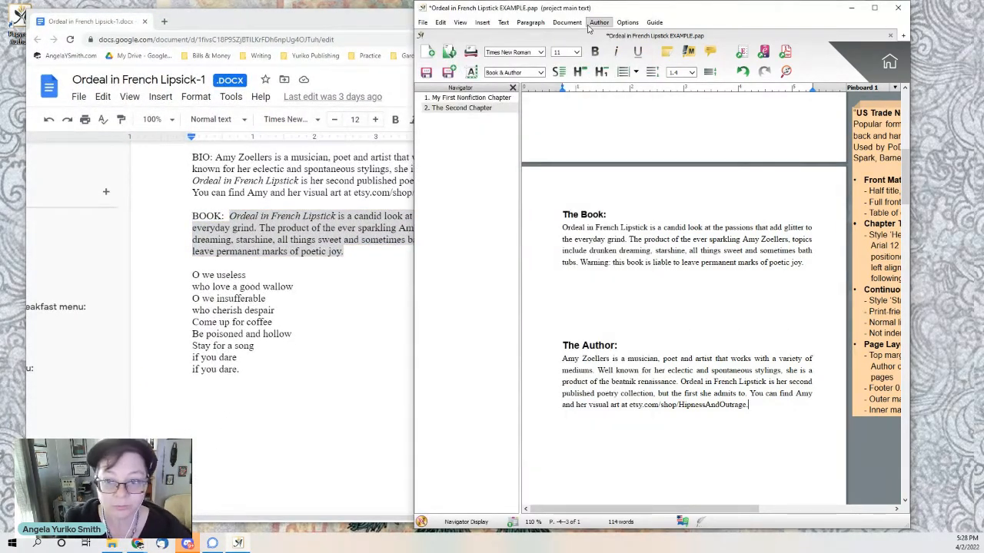
click(424, 23)
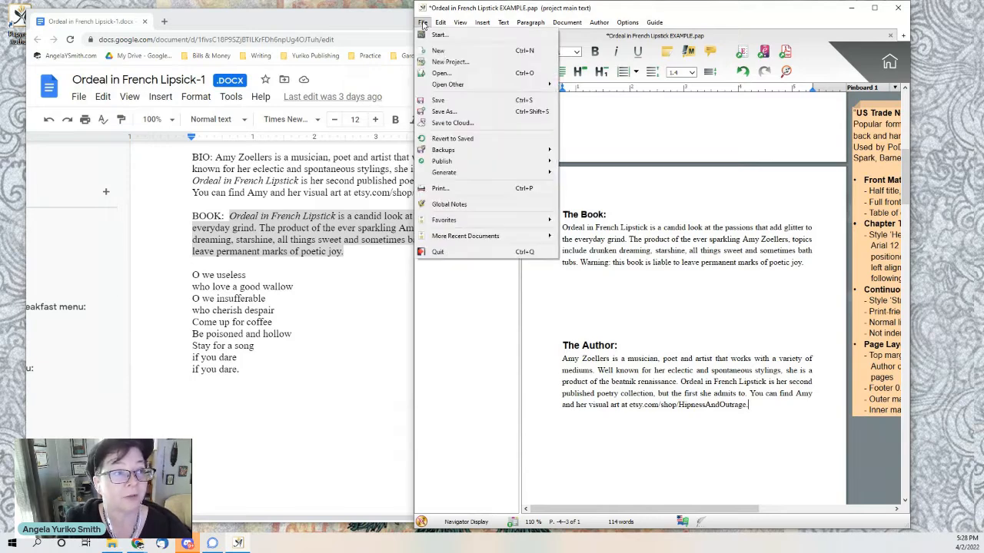
click(437, 102)
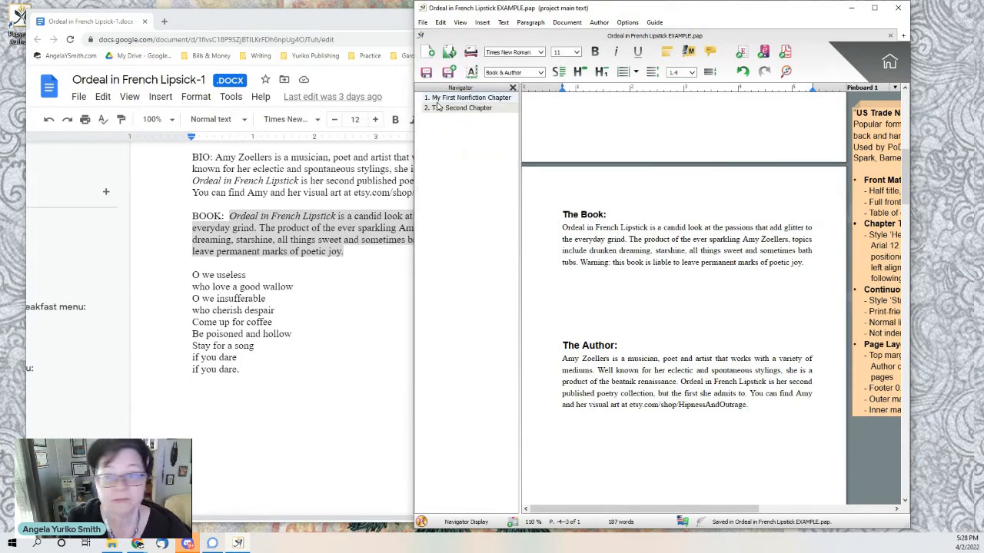
click(436, 107)
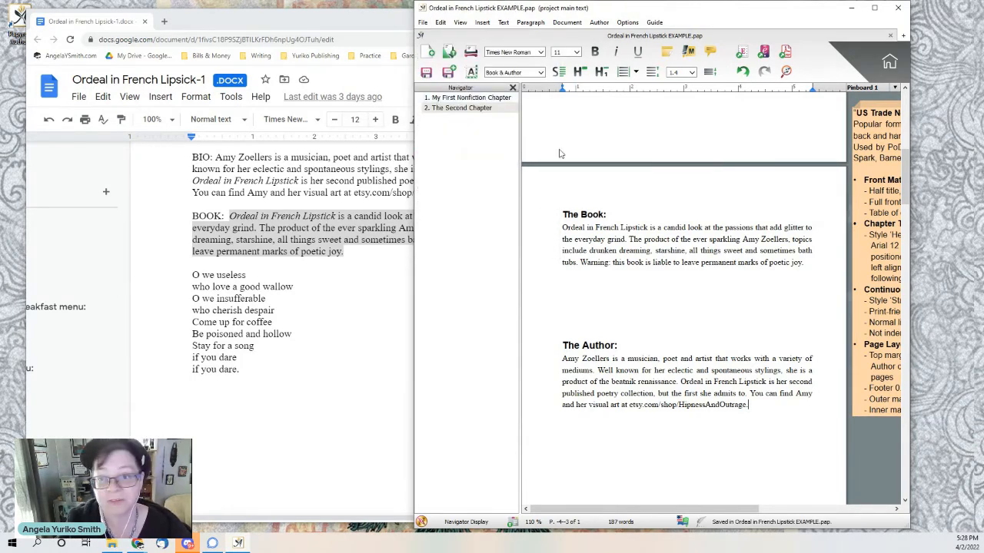
click(423, 23)
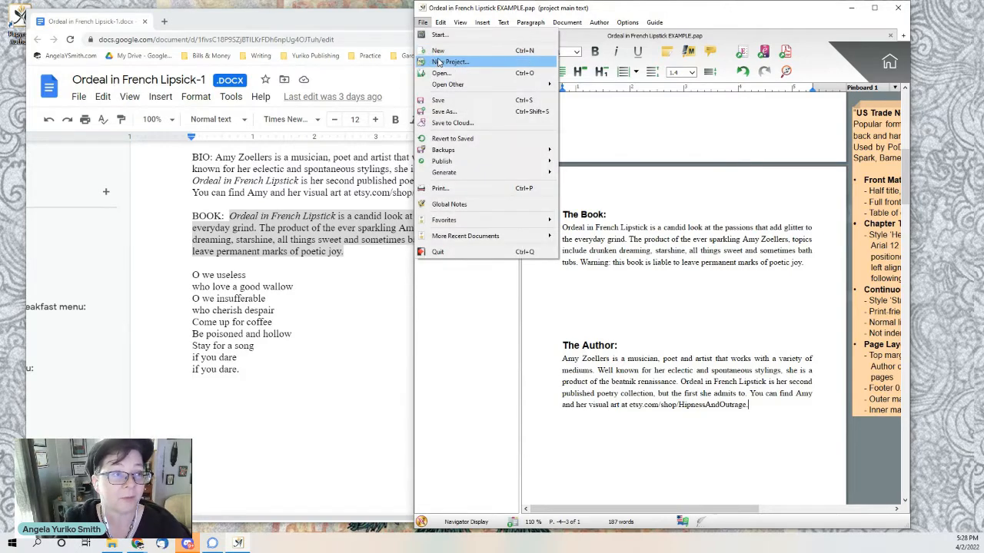
click(438, 100)
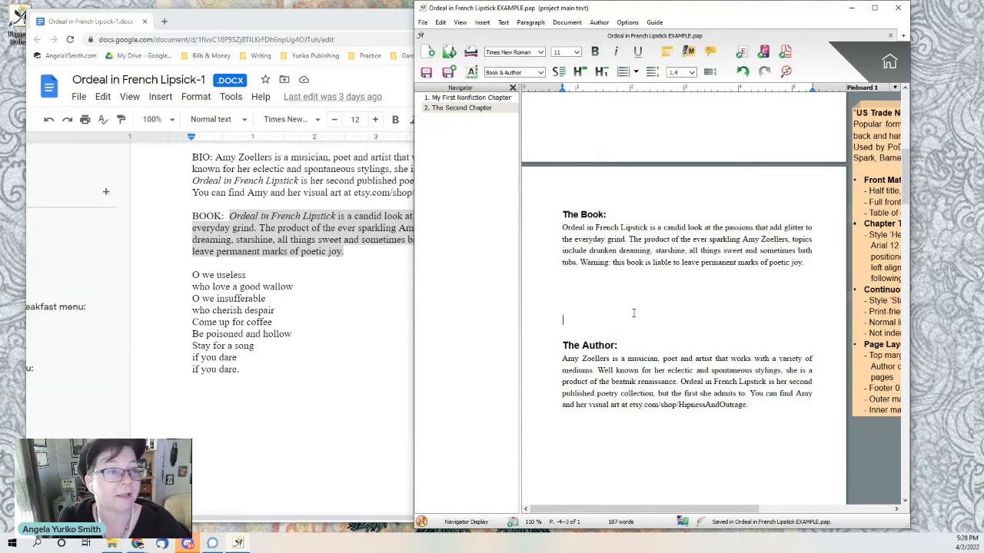
scroll(634, 313, up, 5)
Delete the yellow and orange sticky notes from the title page, then maximize and restore Papyrus
scroll(697, 295, up, 1)
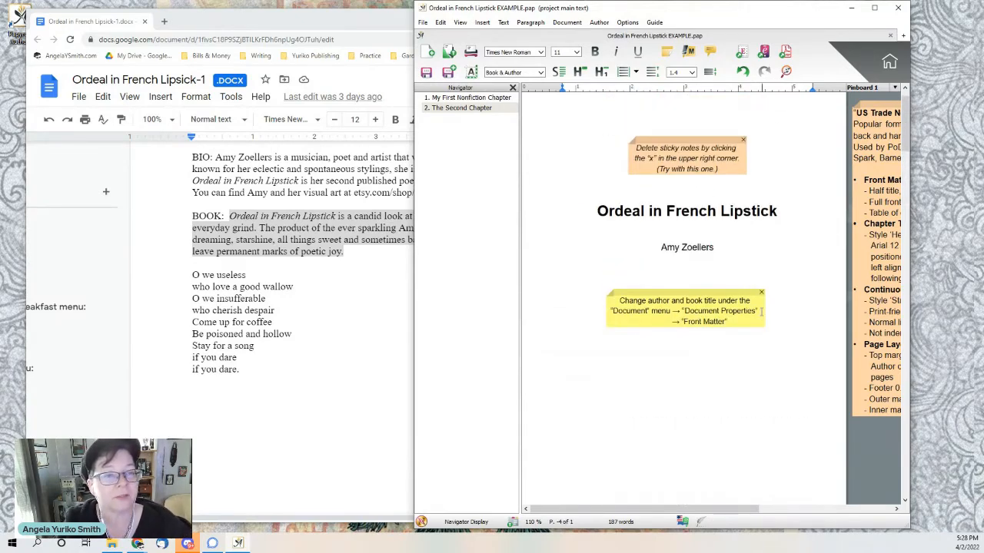
click(761, 293)
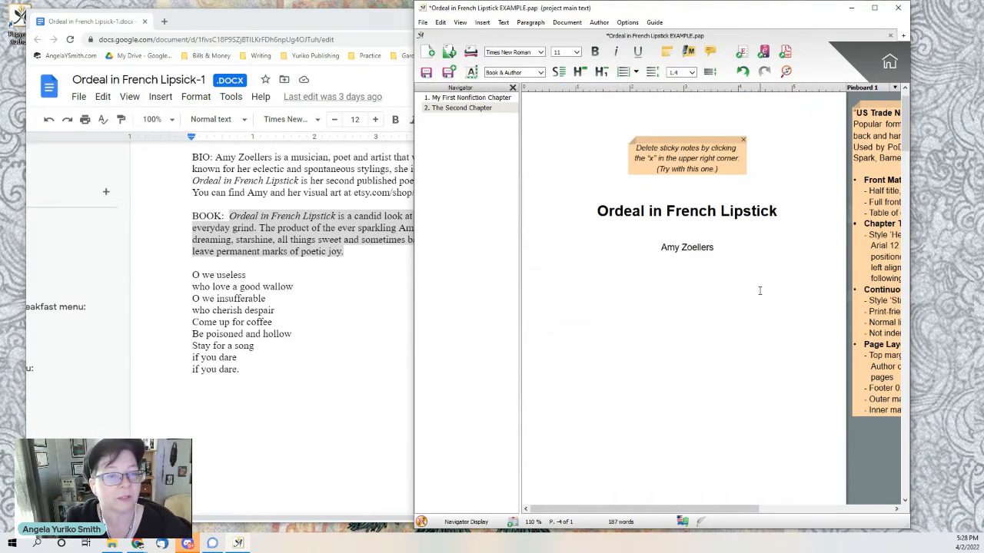
click(744, 139)
drag(740, 13, 619, 0)
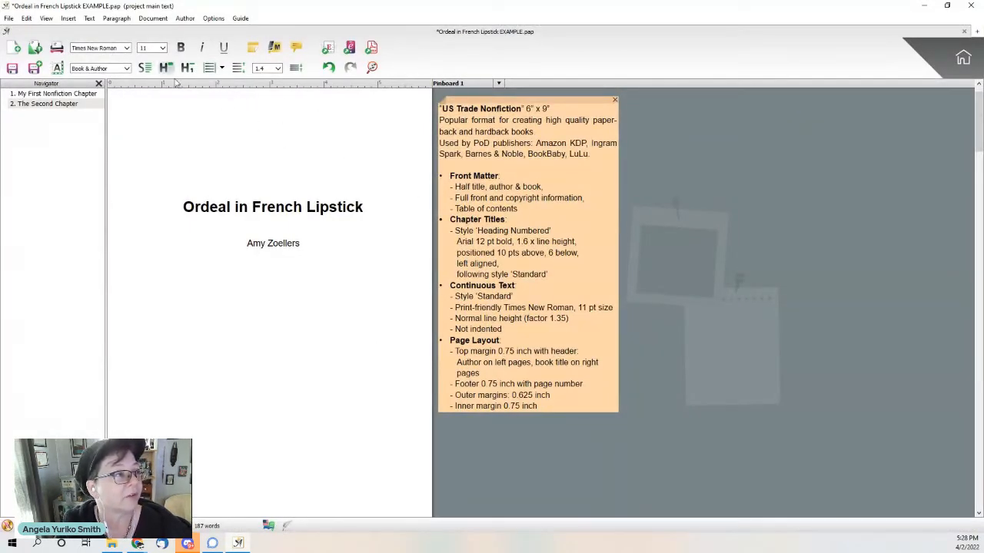
click(550, 105)
drag(555, 98, 563, 98)
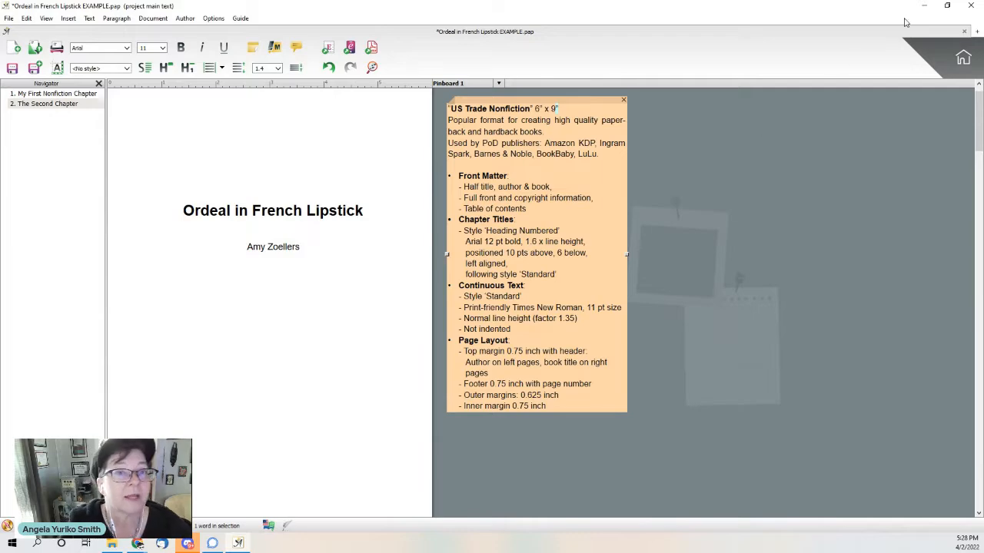
click(947, 5)
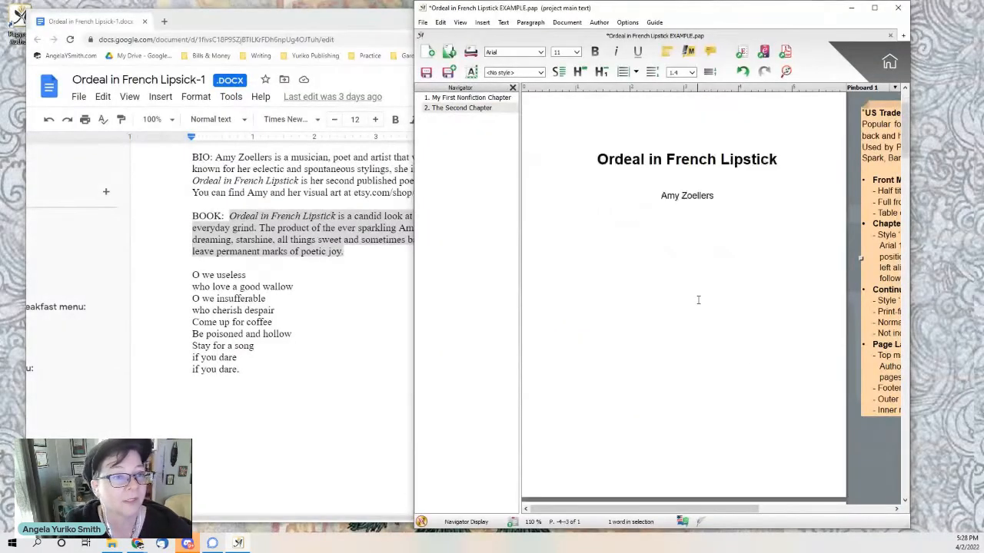
Scroll down through the book's pages to review them
scroll(698, 300, down, 10)
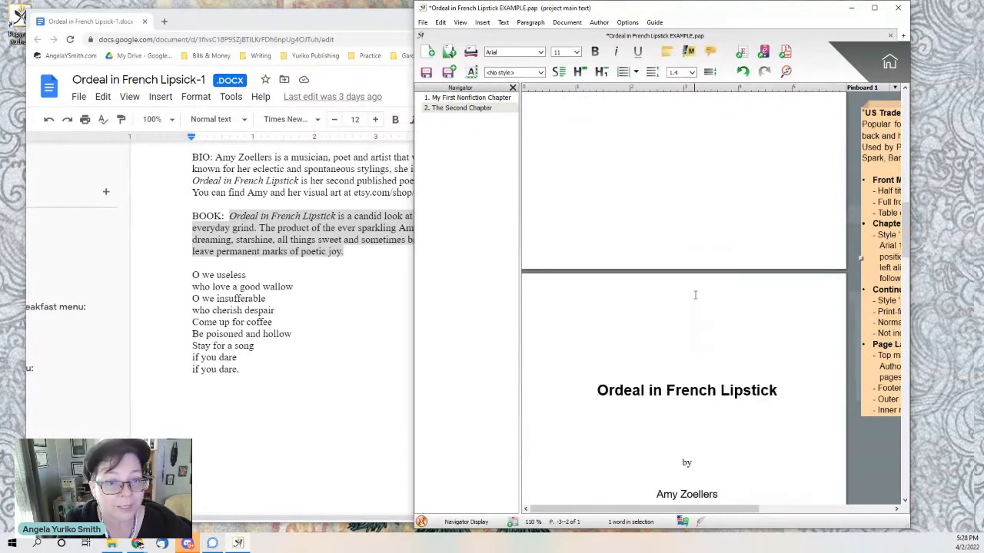
scroll(695, 294, down, 10)
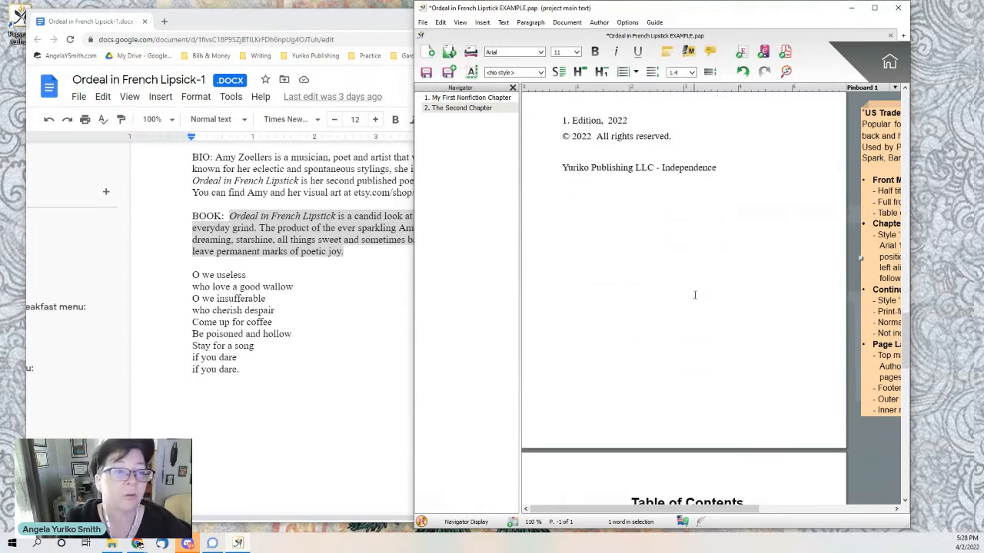
scroll(695, 294, down, 6)
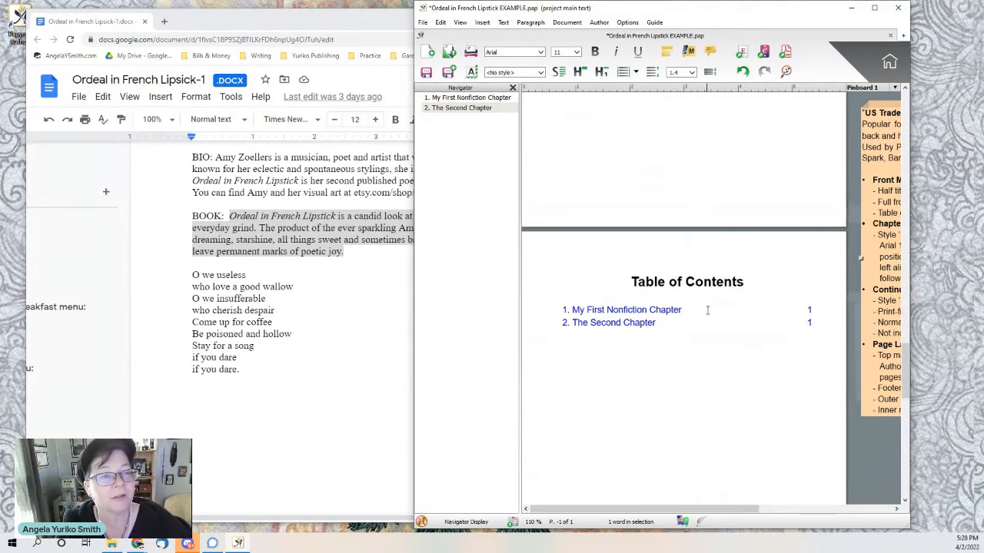
scroll(707, 310, down, 10)
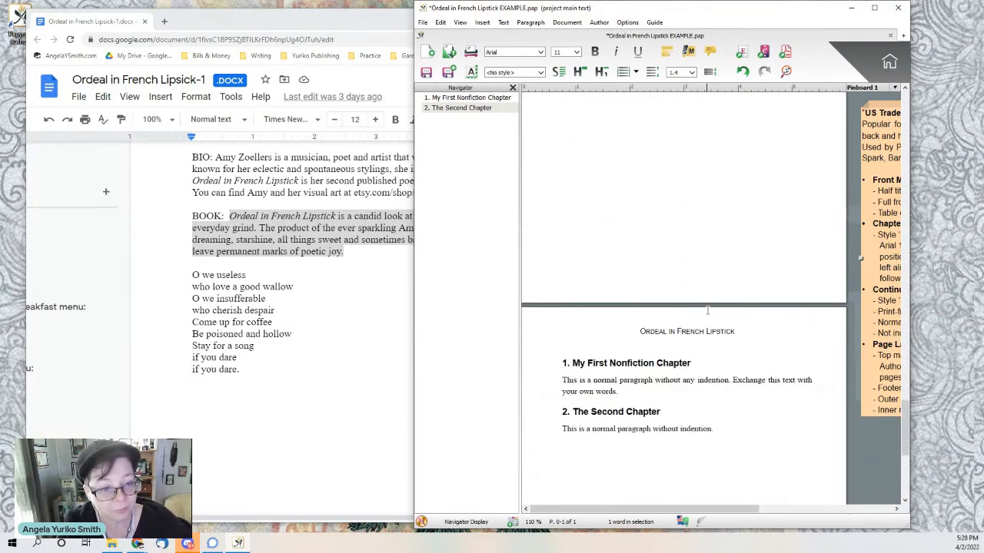
scroll(707, 310, down, 1)
scroll(666, 333, down, 2)
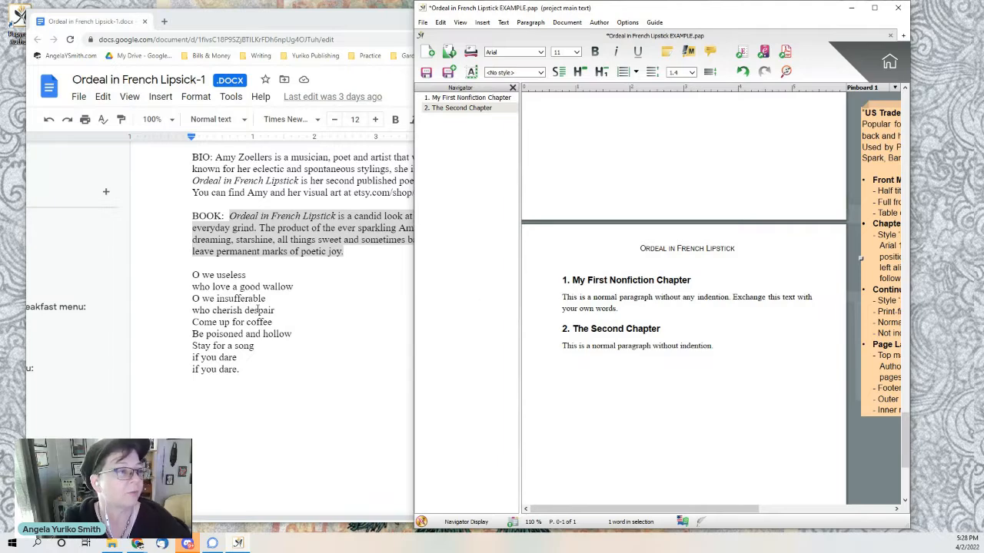
scroll(707, 289, up, 4)
Select the five-line opening poem starting 'O we useless' in Google Docs and return to Papyrus
click(315, 350)
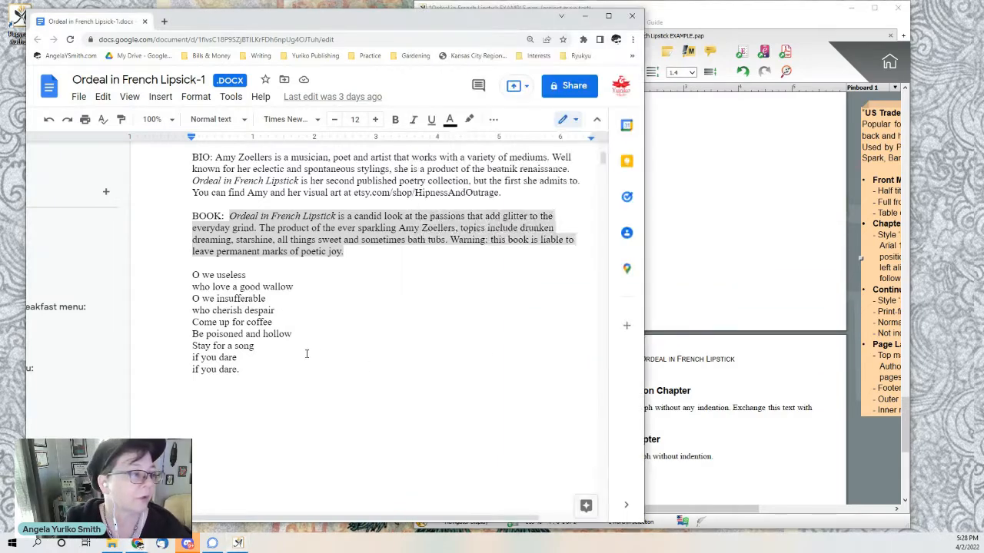
drag(246, 374, 196, 273)
key(ctrl+c)
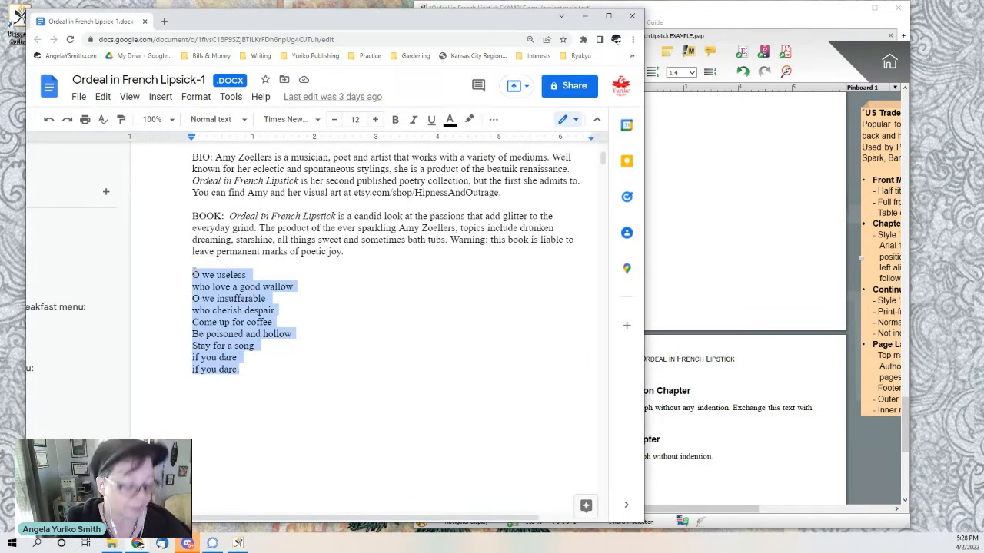
click(744, 295)
scroll(744, 294, up, 10)
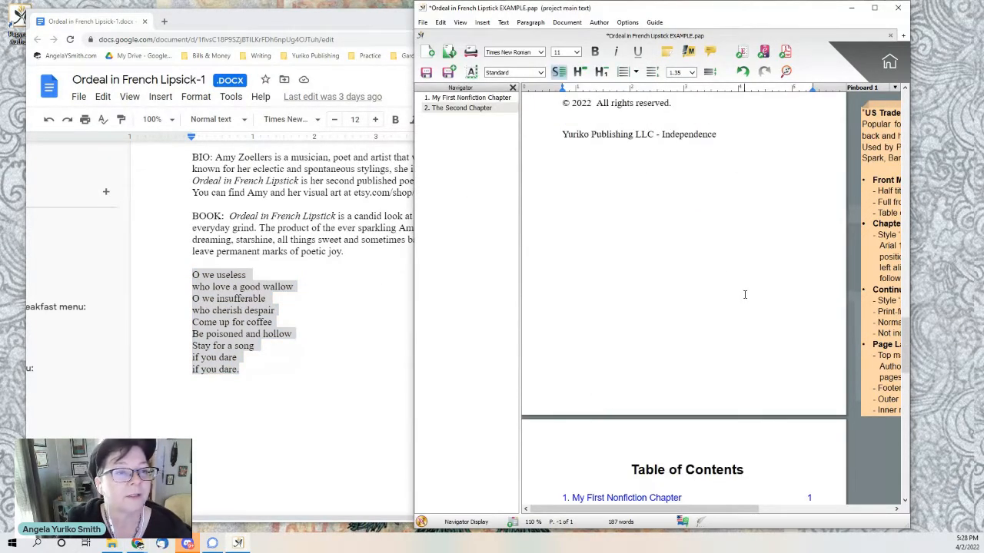
scroll(742, 298, up, 15)
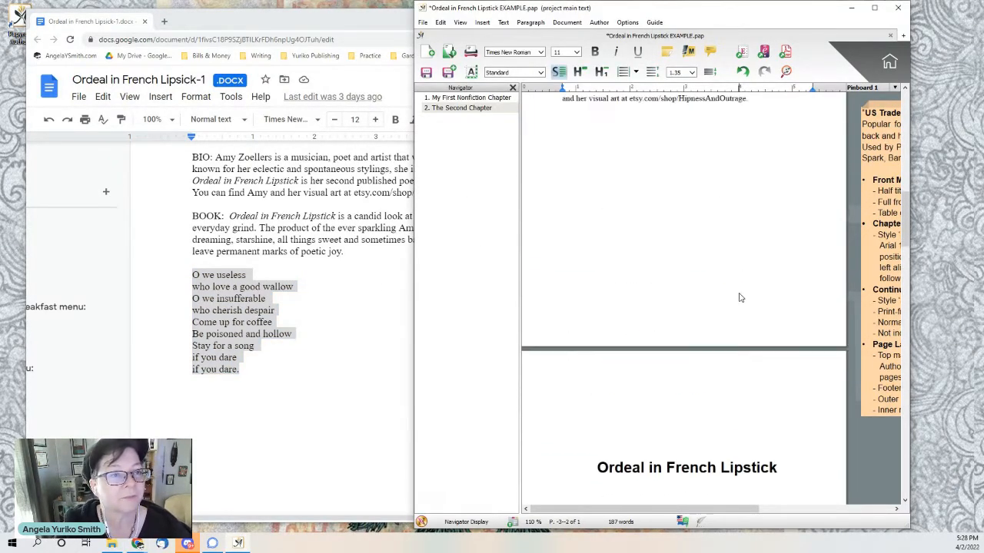
scroll(740, 300, down, 10)
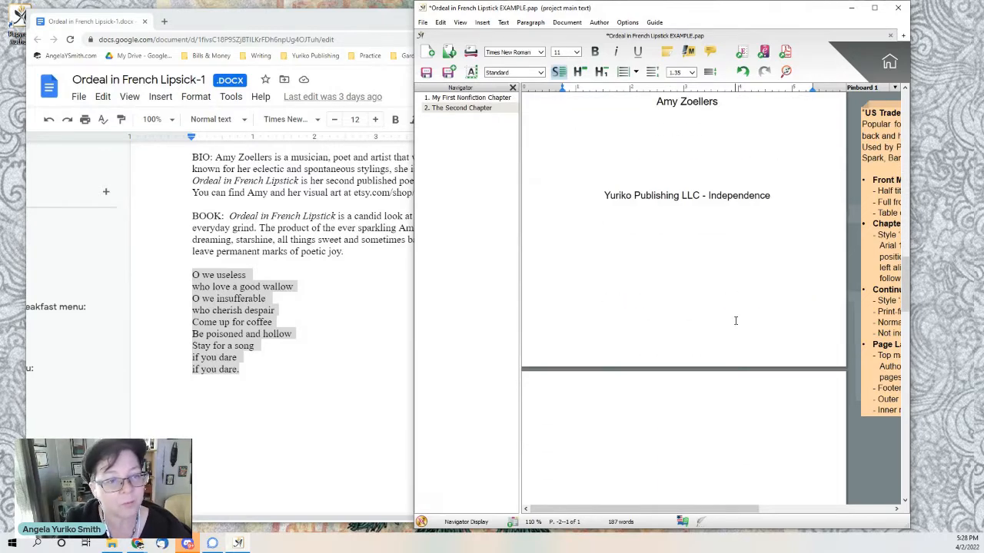
scroll(715, 262, down, 1)
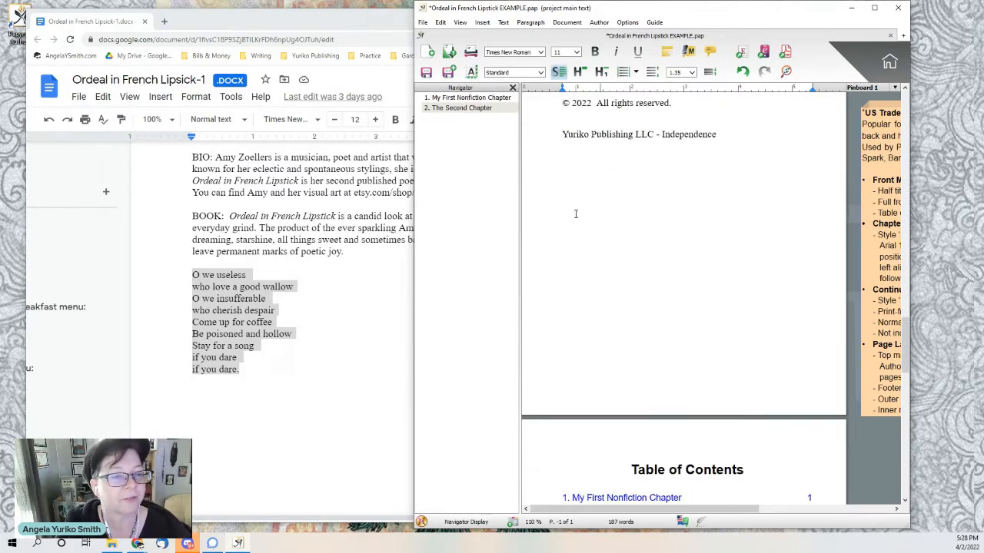
scroll(615, 230, down, 1)
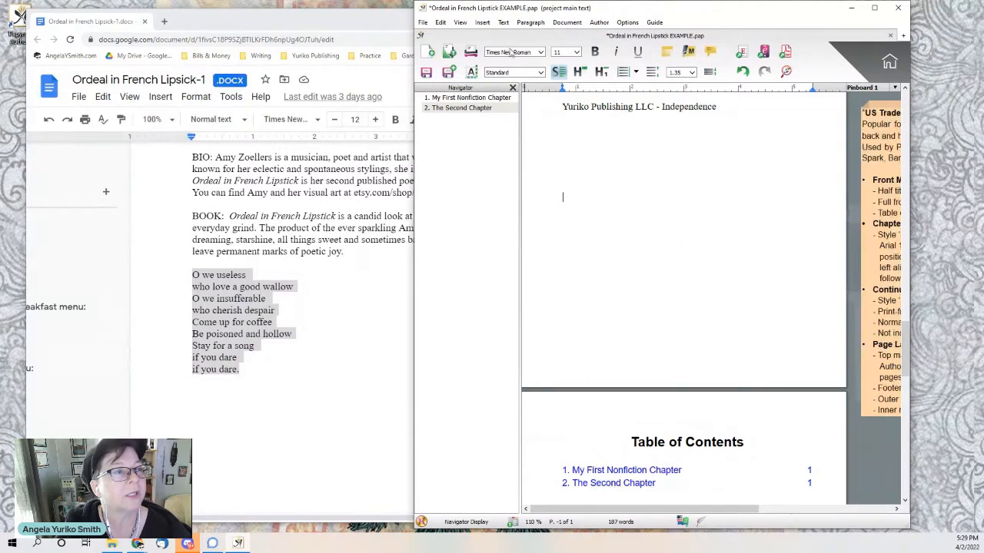
Insert a page break after the copyright page and paste the poem onto the new page
click(481, 23)
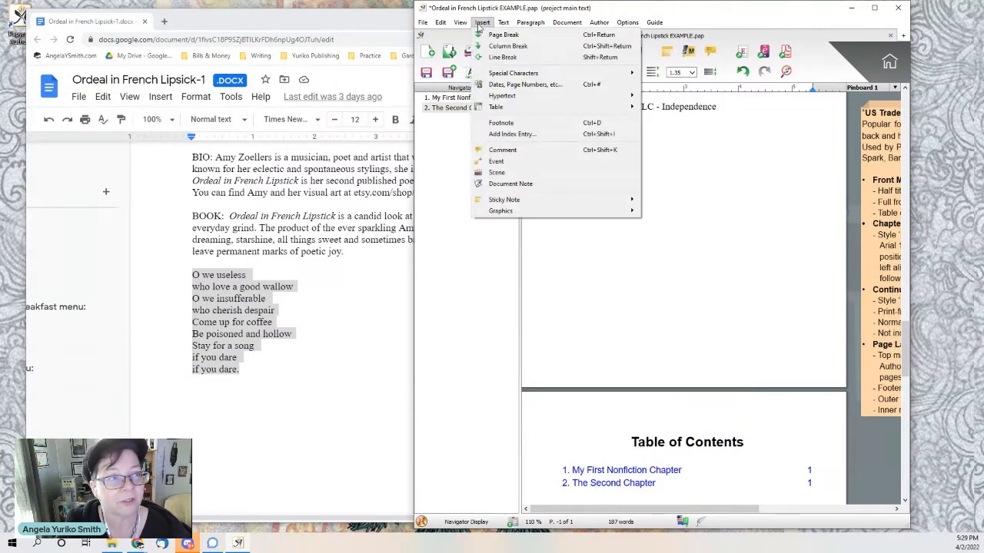
click(510, 36)
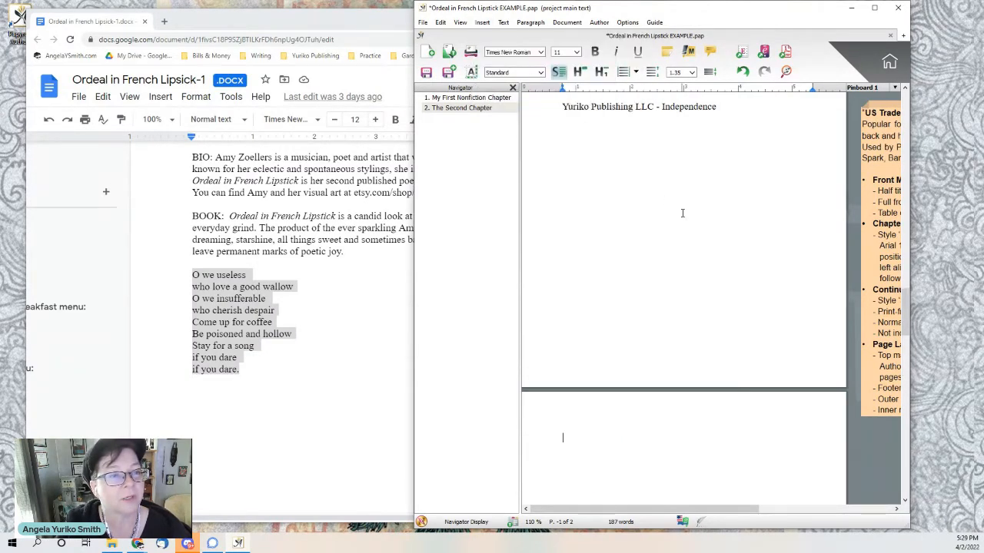
scroll(683, 215, down, 8)
scroll(684, 226, down, 5)
scroll(685, 227, up, 5)
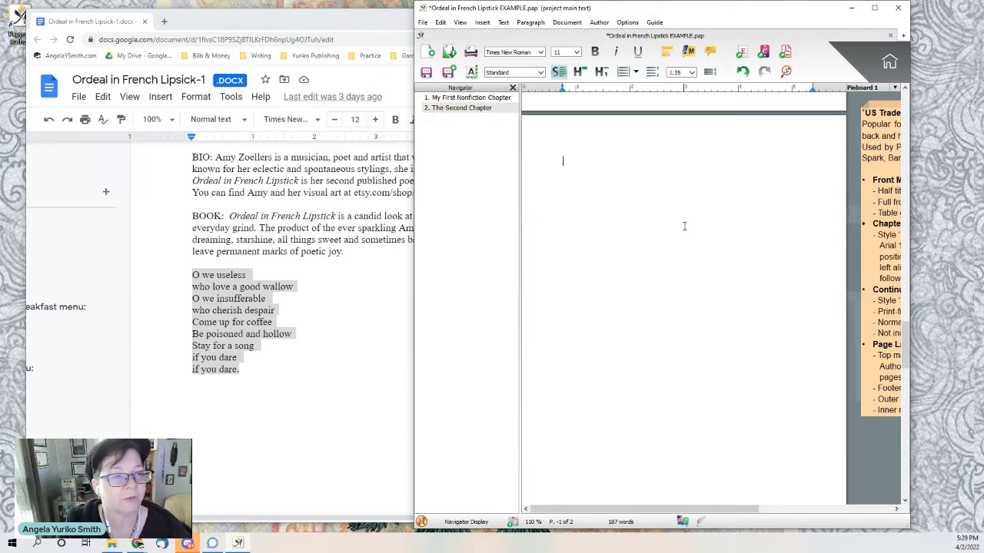
key(ctrl+v)
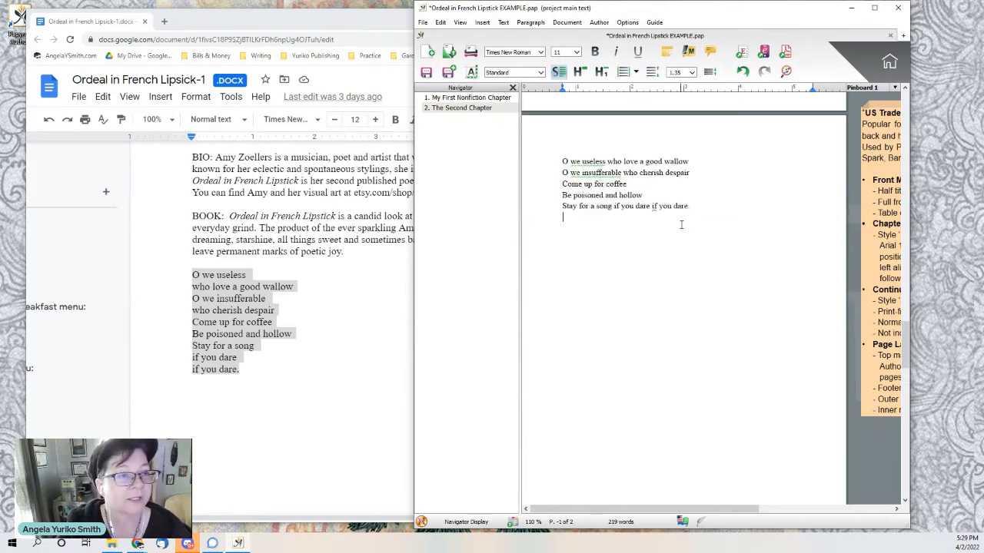
Italicize all five poem lines and add blank lines above to push it down the page
drag(698, 213, 537, 161)
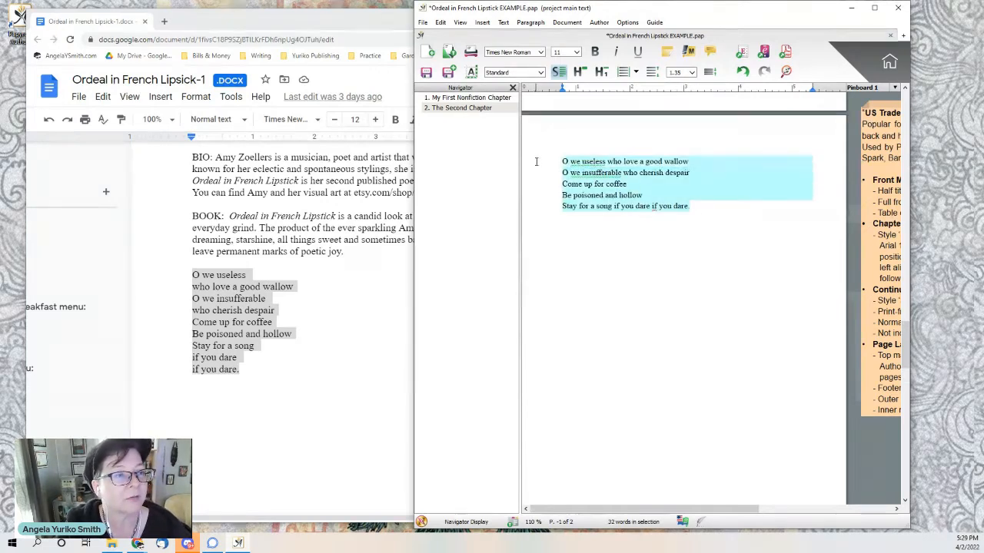
click(615, 54)
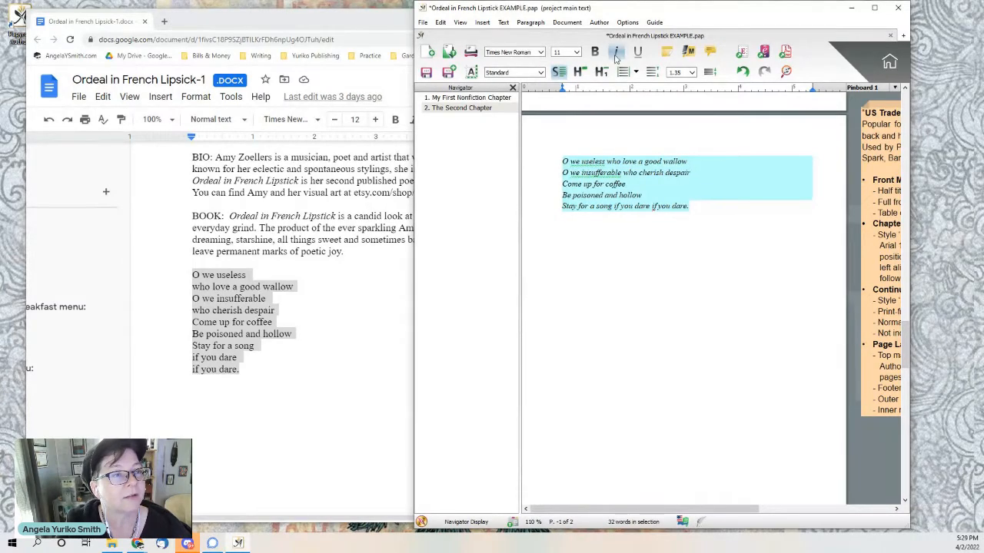
click(563, 161)
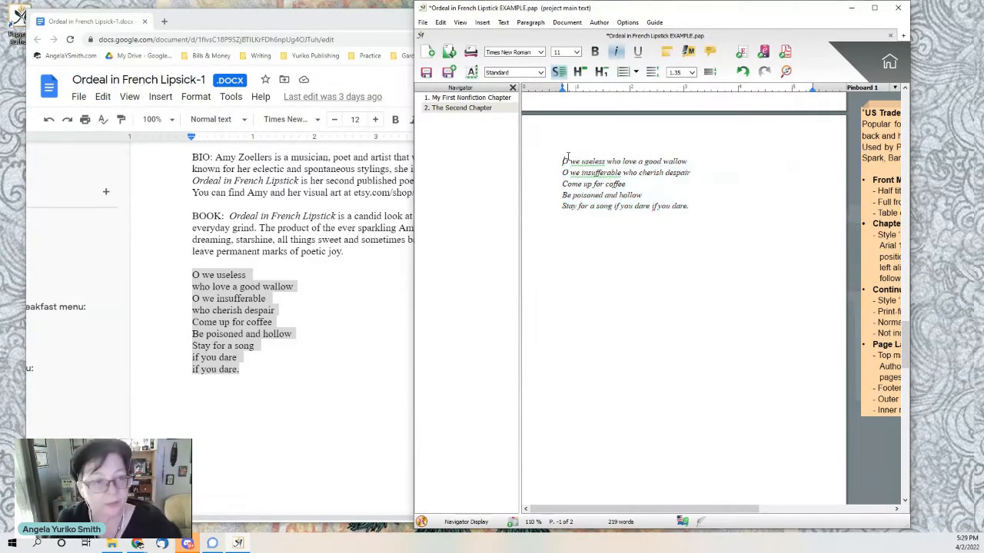
key(Return)
key(Return)
key(Return)
key(Return)
key(Return)
key(Return)
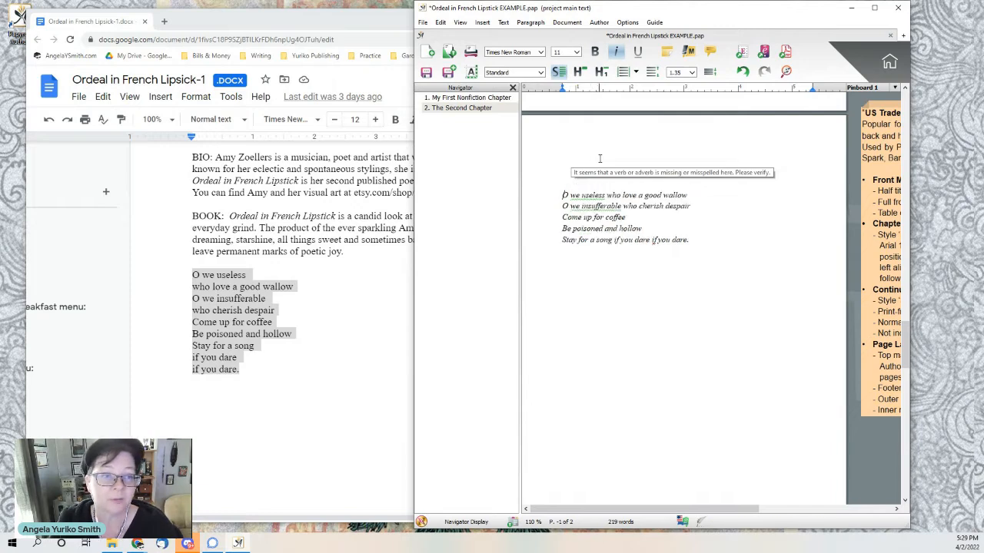
key(Return)
key(Return)
key(Return)
key(Return)
key(Return)
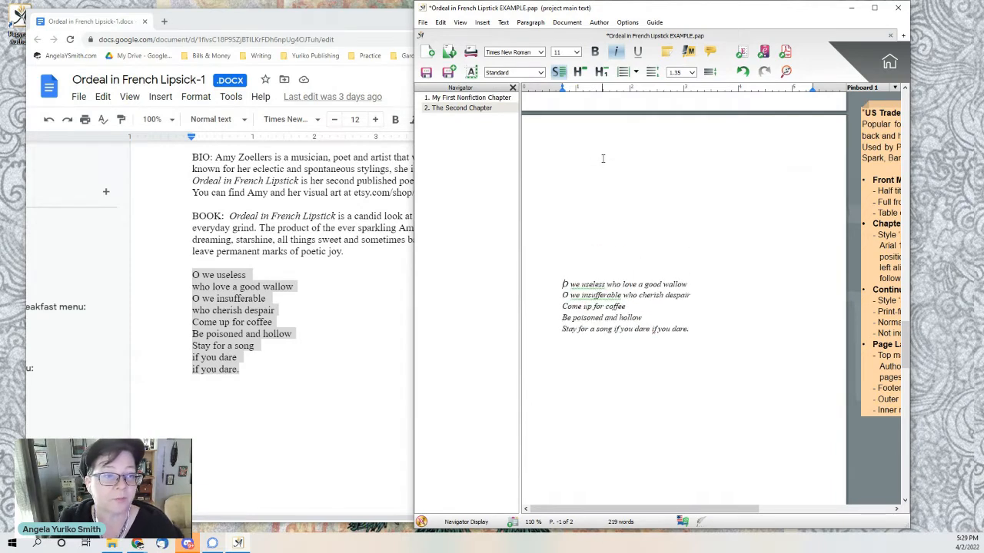
scroll(622, 175, down, 3)
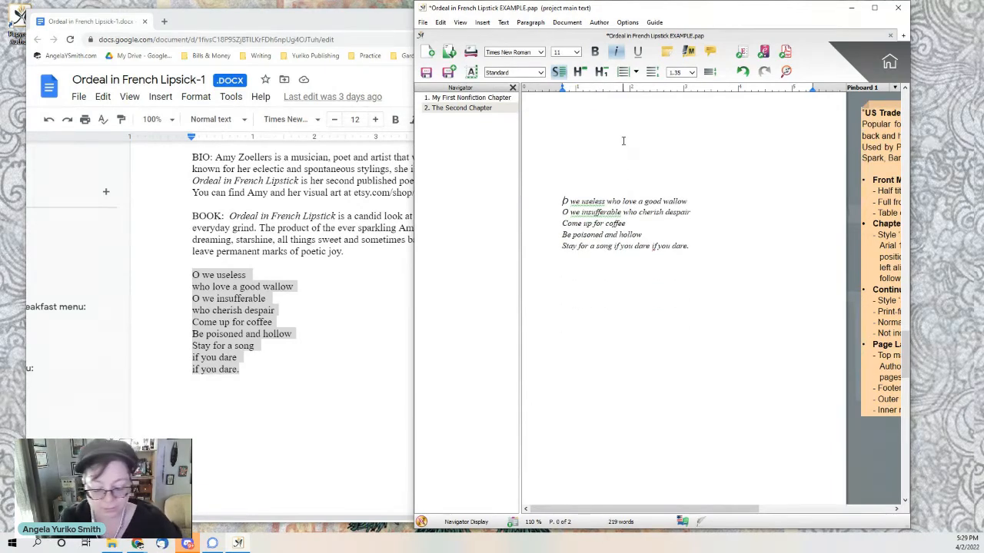
key(Return)
key(Return)
key(Return)
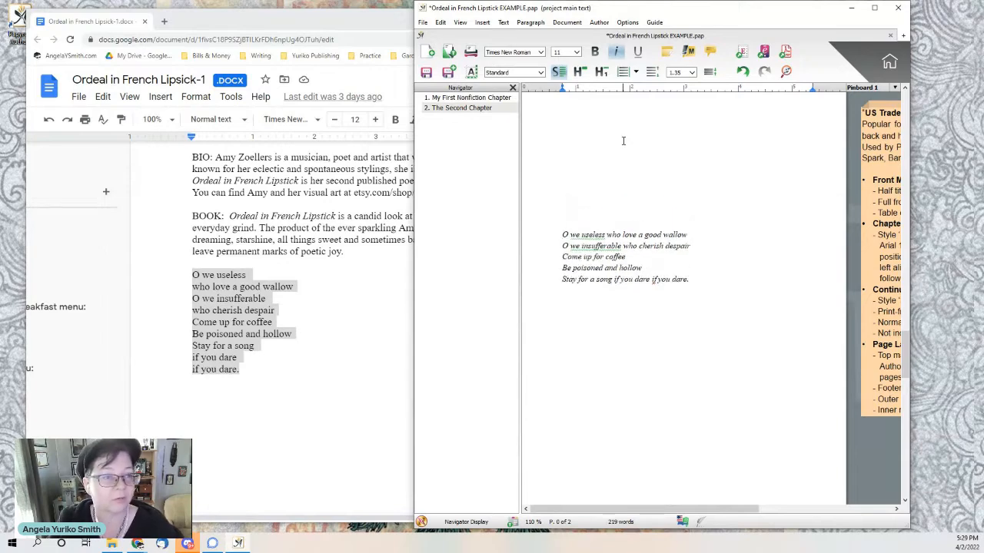
scroll(671, 176, up, 10)
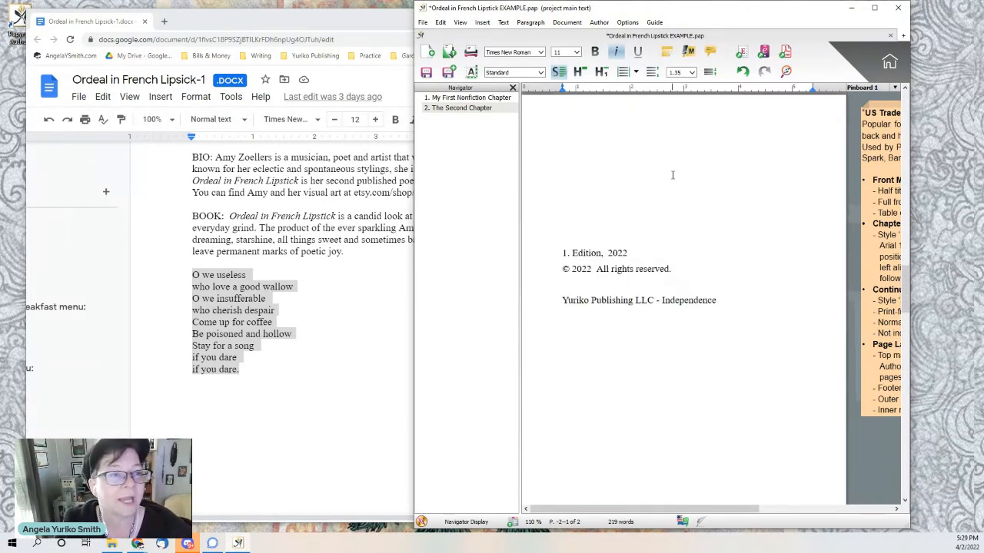
scroll(671, 175, up, 20)
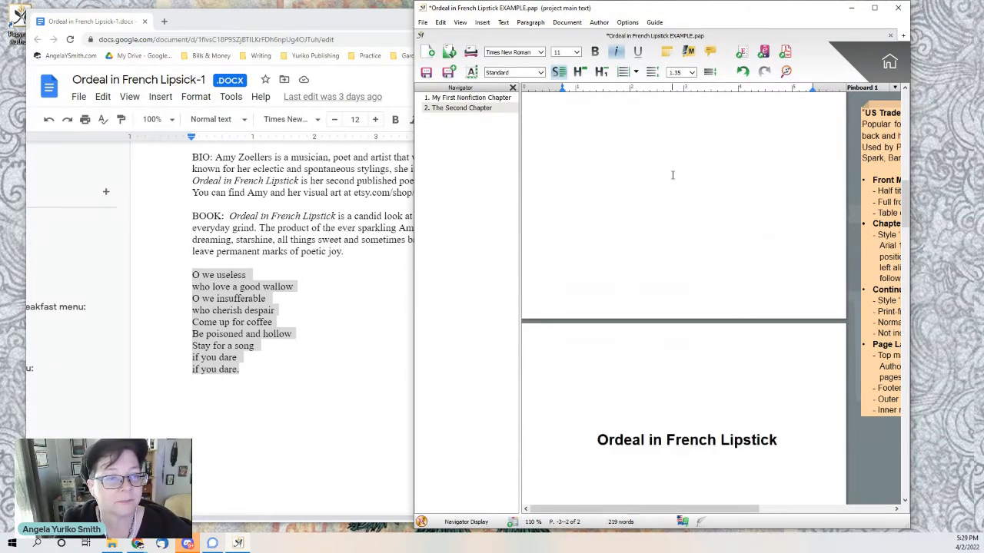
scroll(672, 176, down, 20)
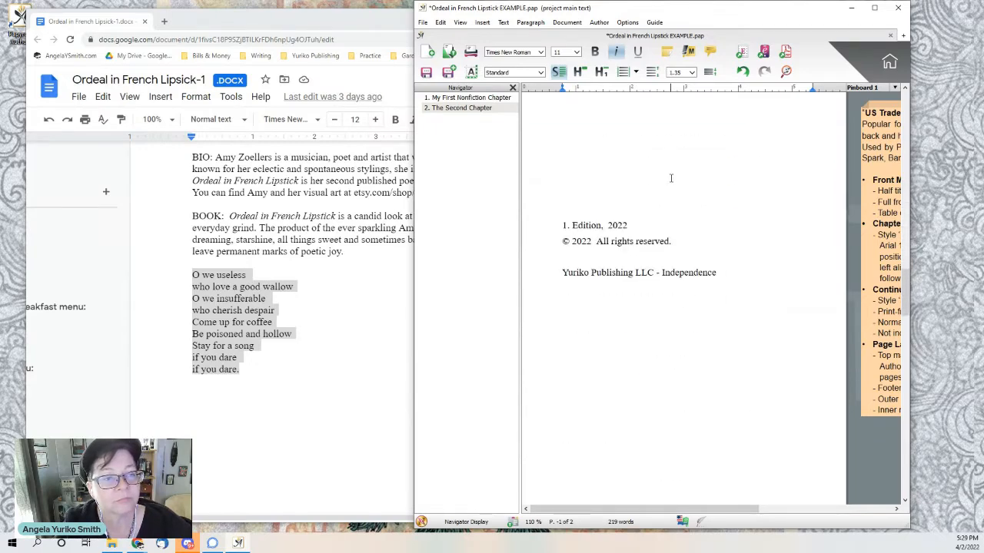
scroll(671, 179, down, 15)
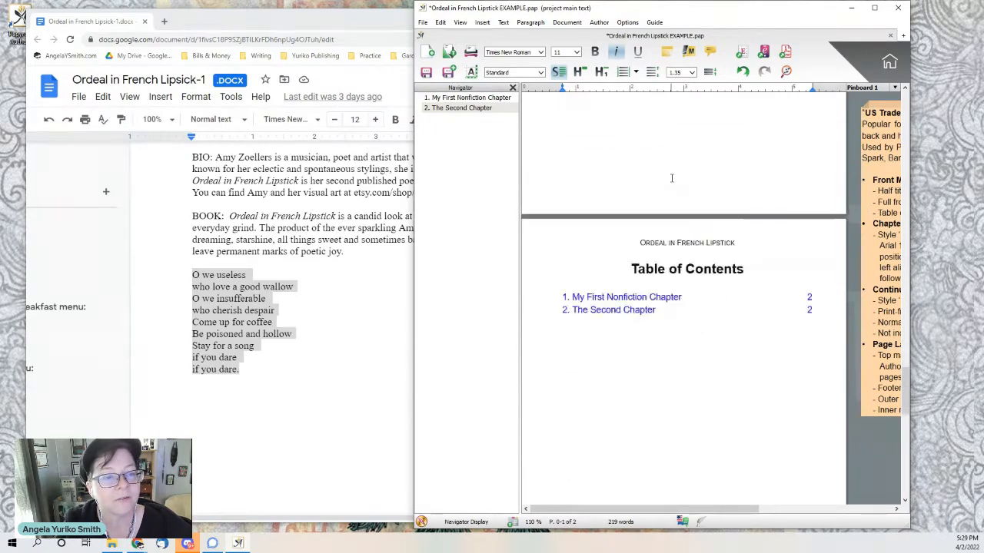
scroll(671, 179, down, 10)
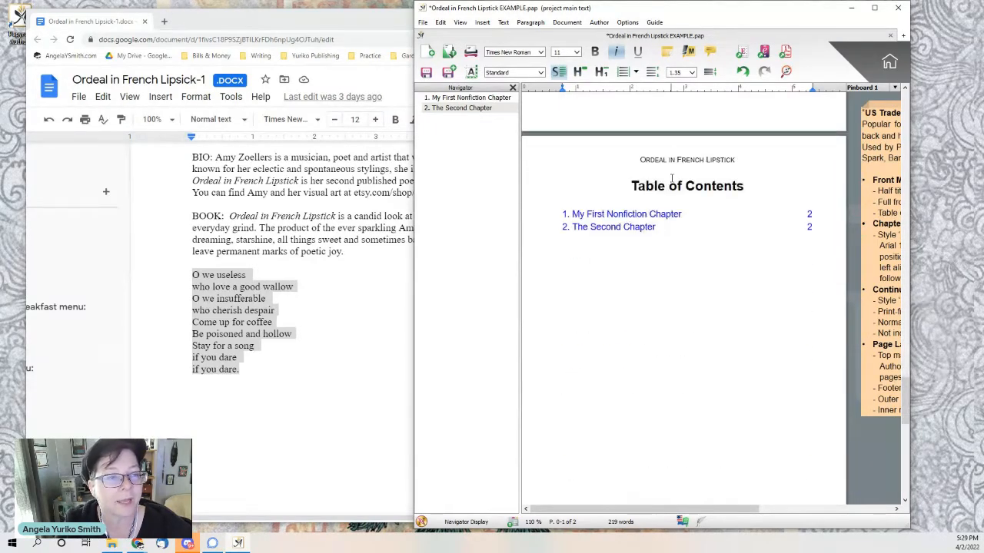
Select the poem title [Spasm No. 7] in Google Docs and the first chapter heading in Papyrus
click(311, 278)
scroll(300, 284, down, 10)
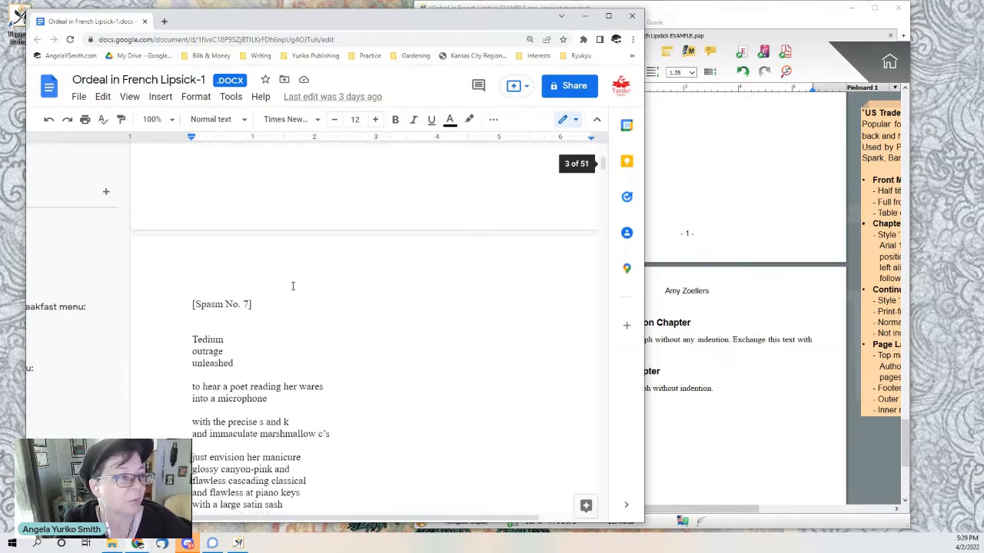
scroll(292, 286, down, 2)
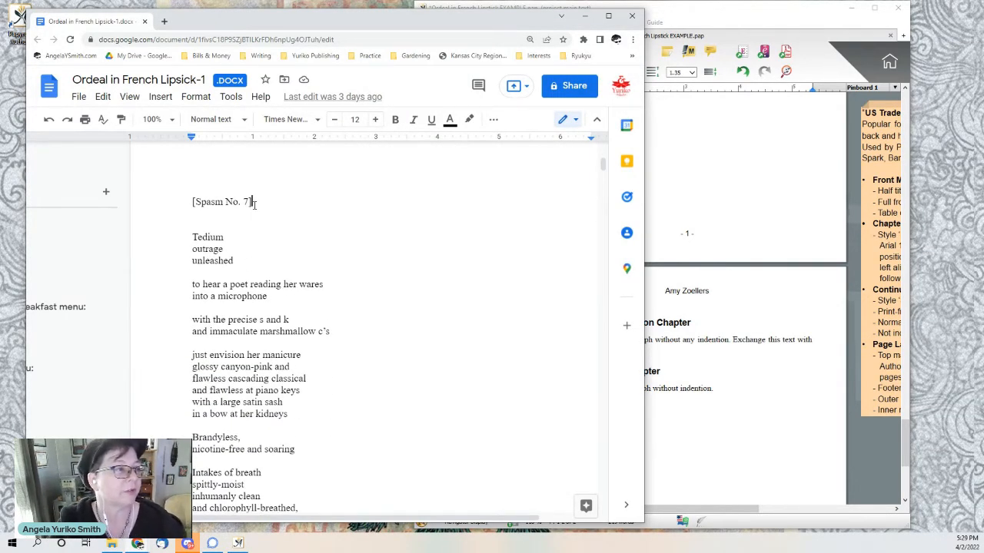
drag(254, 203, 186, 205)
key(ctrl+c)
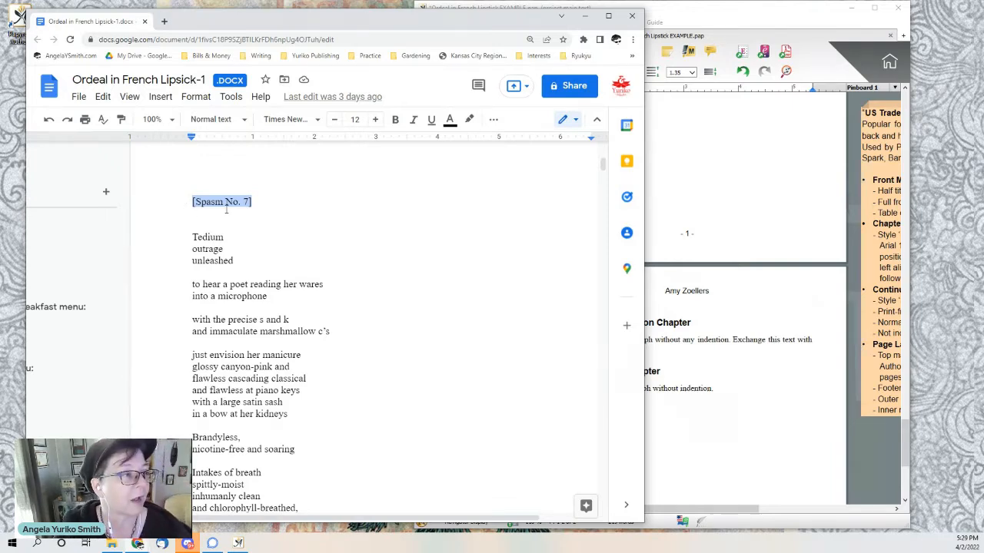
click(713, 346)
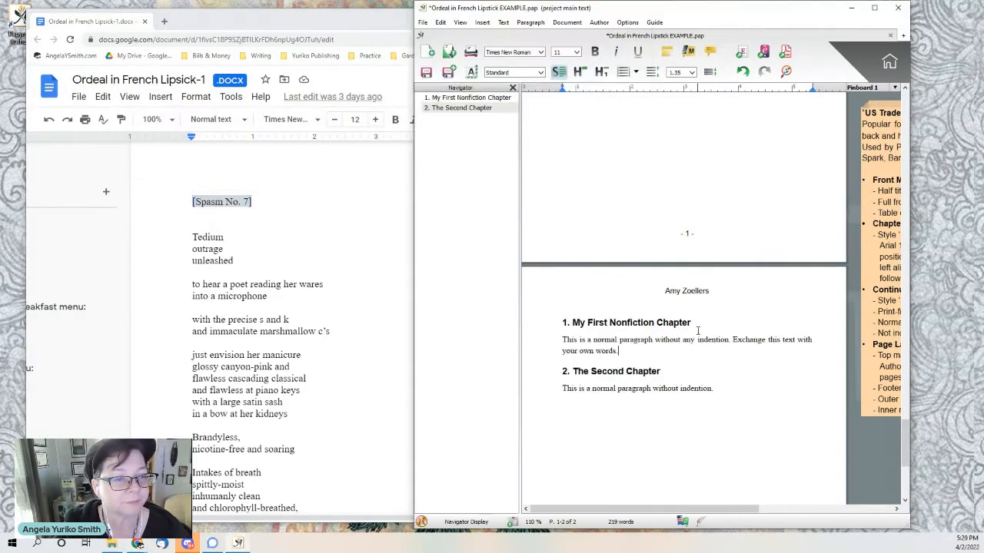
drag(691, 322, 556, 328)
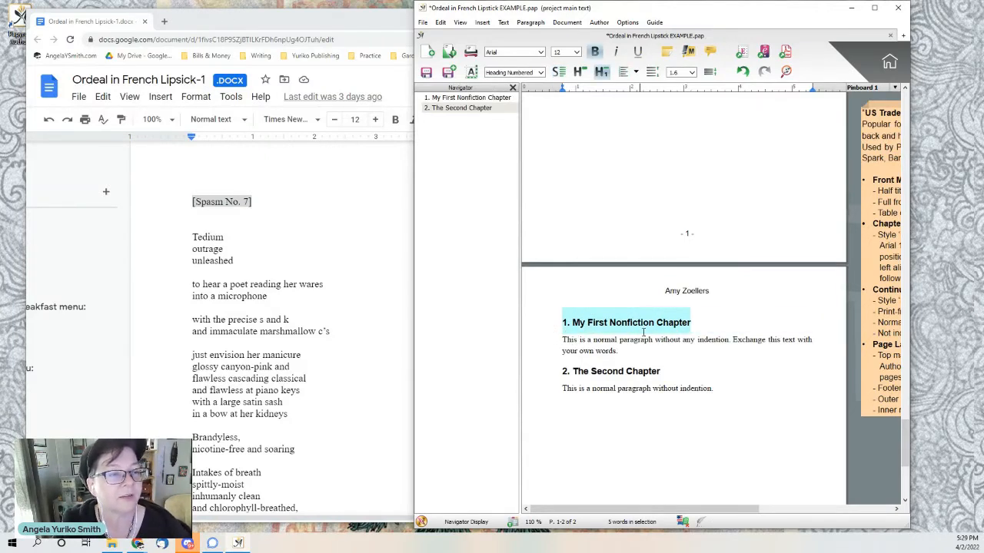
scroll(712, 288, up, 5)
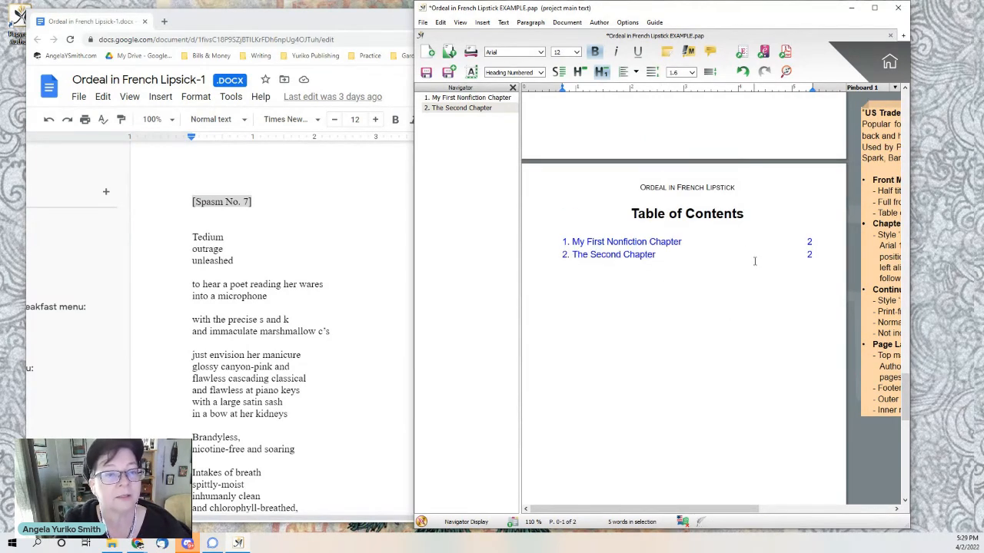
scroll(748, 312, down, 5)
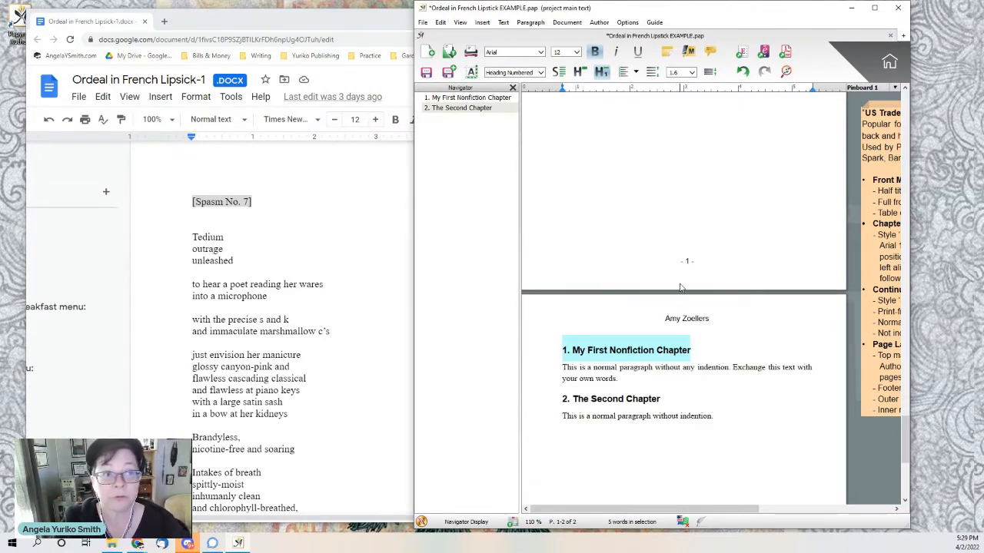
Apply the centred Chapter heading style and replace the heading text with [Spasm No. 7]
click(580, 71)
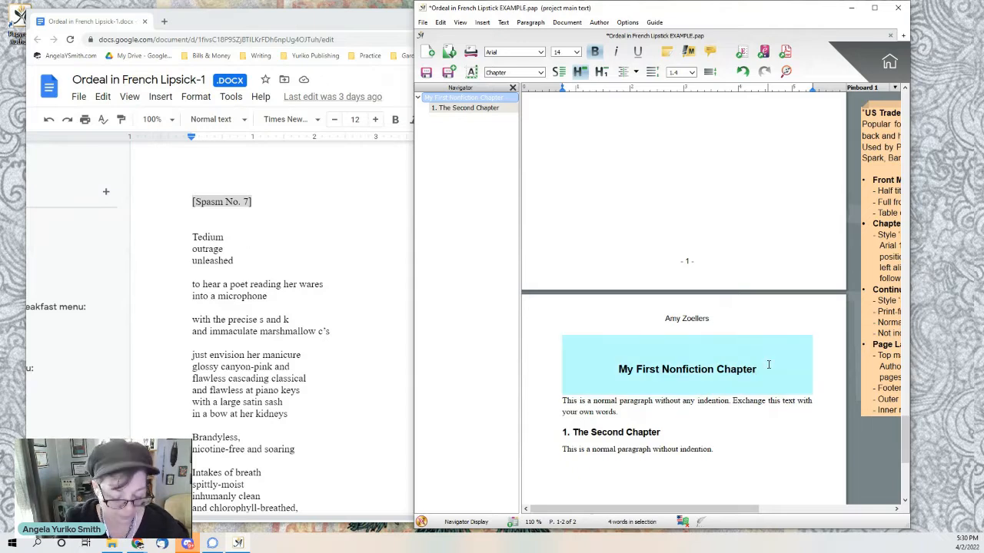
key(ctrl+v)
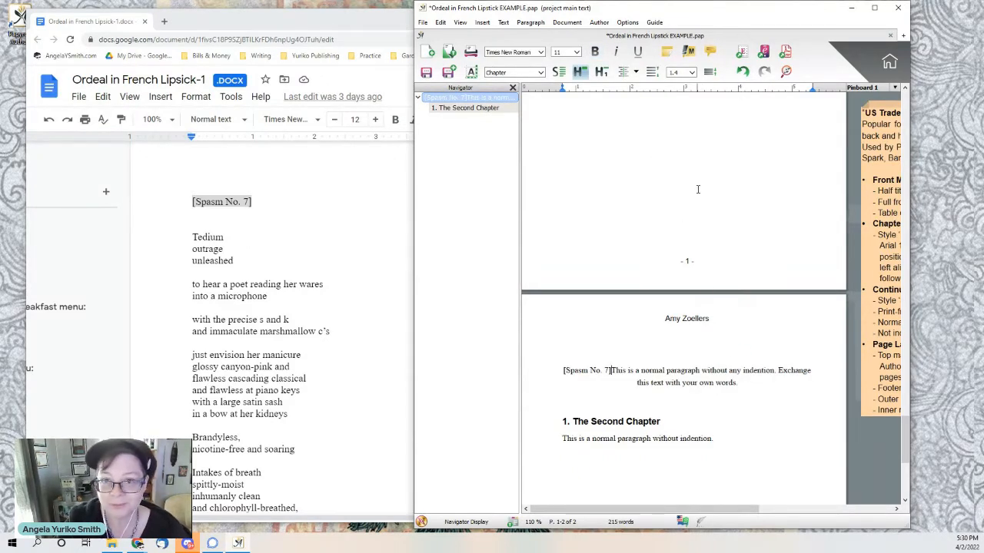
click(743, 71)
drag(757, 370, 621, 371)
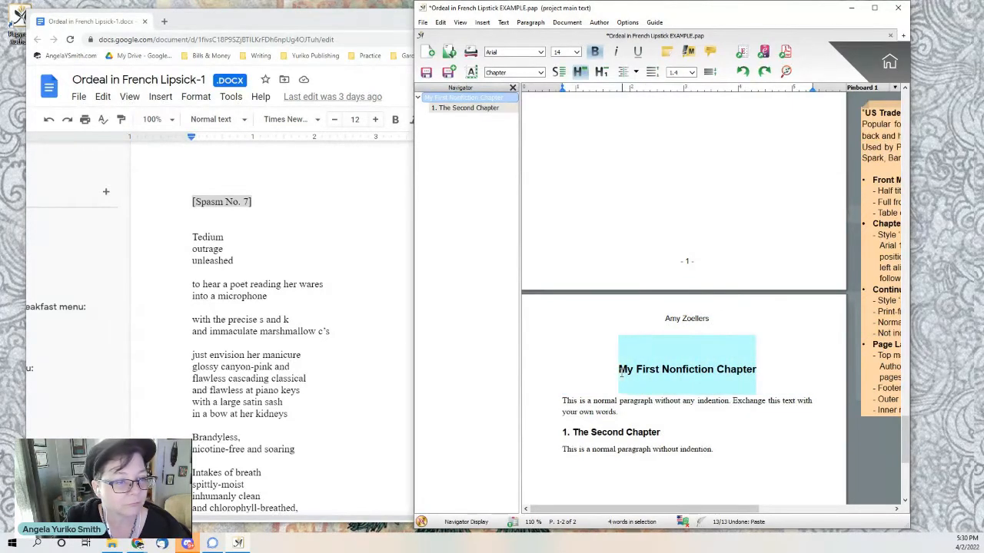
key(ctrl+v)
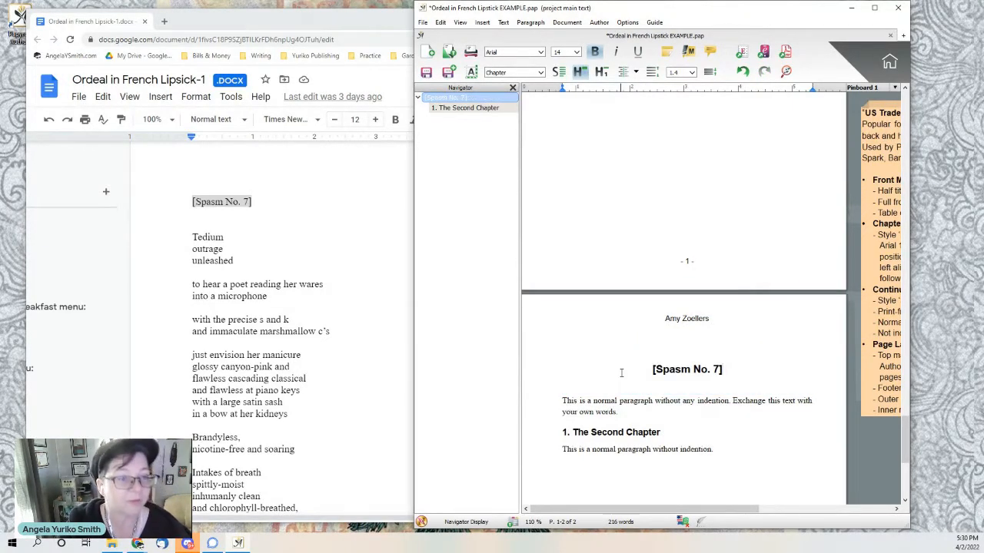
click(291, 294)
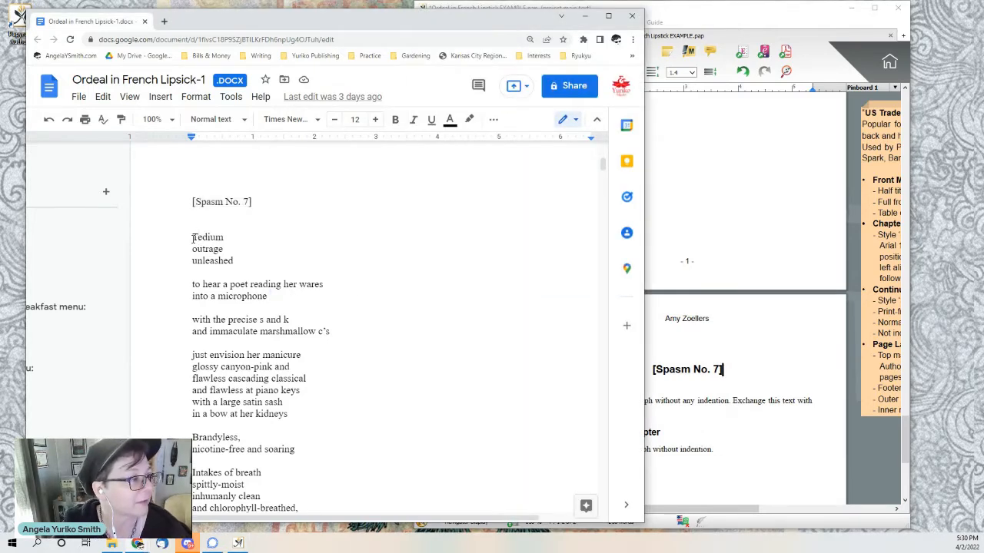
Replace the placeholder paragraph under [Spasm No. 7] with the poem body copied from Google Docs
drag(192, 238, 271, 188)
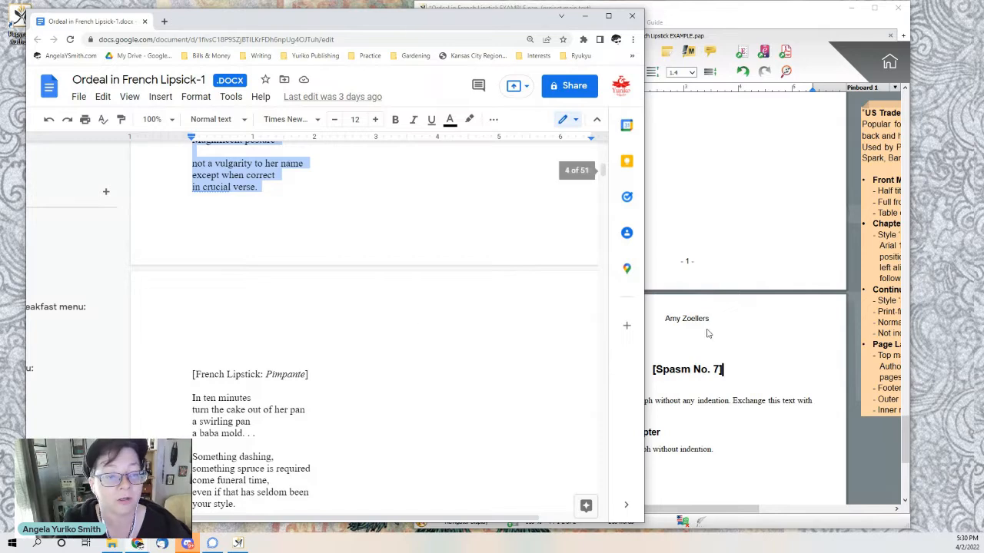
click(676, 407)
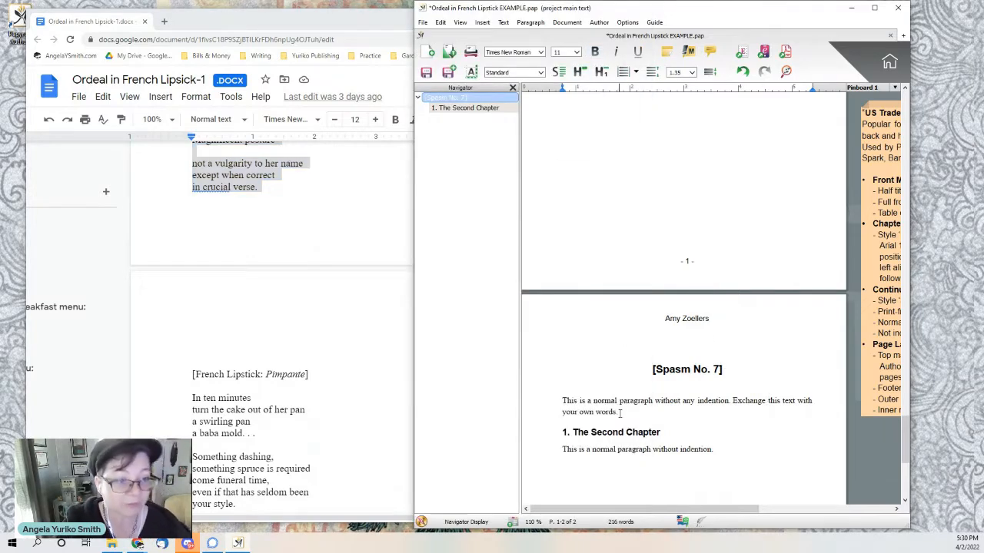
drag(620, 412, 563, 405)
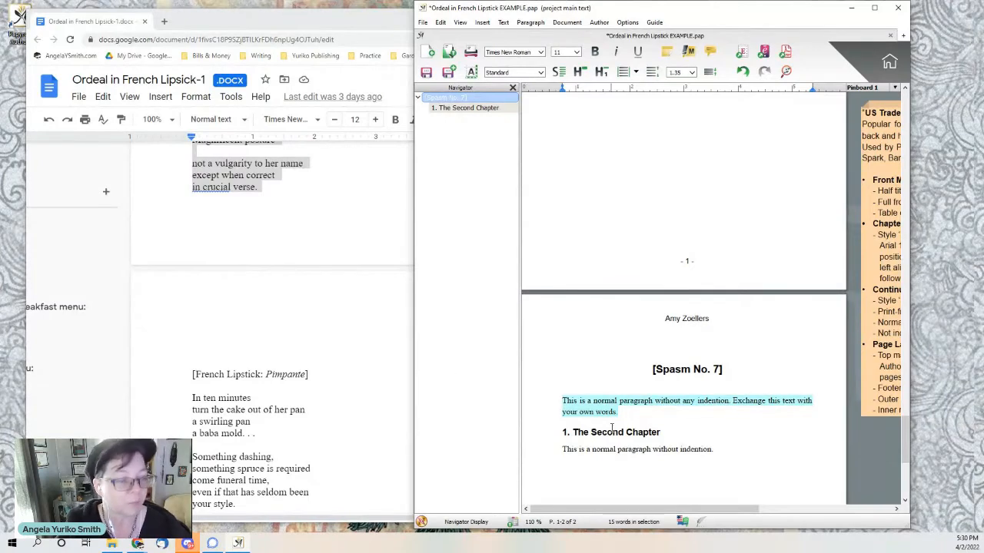
text(Tedium outrage unleashed to hear a poet reading her wares into a microphone with the precise s and k and immaculate marshmallow c's just envision her manicure glossy canyon-pink and flawless cascading classical and flawless at piano keys with a large satin sash in a bow at her kidneys  Brandyless, nicotine-free and soaring  Intakes of breath spittly-moist inhumanly clean and chlorophyll-breathed, effortless soft, soft, meek and never a fist to brandish at her Maker.  Spot-on soprano tidy soprano ever soprano a favorite babysitter only the prettiest of desperate moments, timely Magnificent posture not a vulgarity to her name except when correct in crucial verse.)
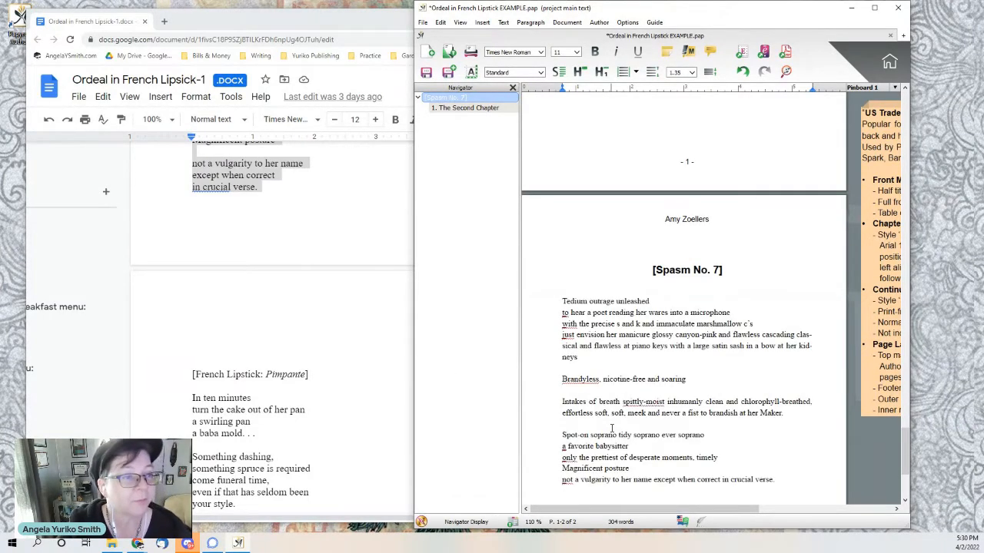
scroll(698, 393, down, 1)
scroll(697, 394, down, 1)
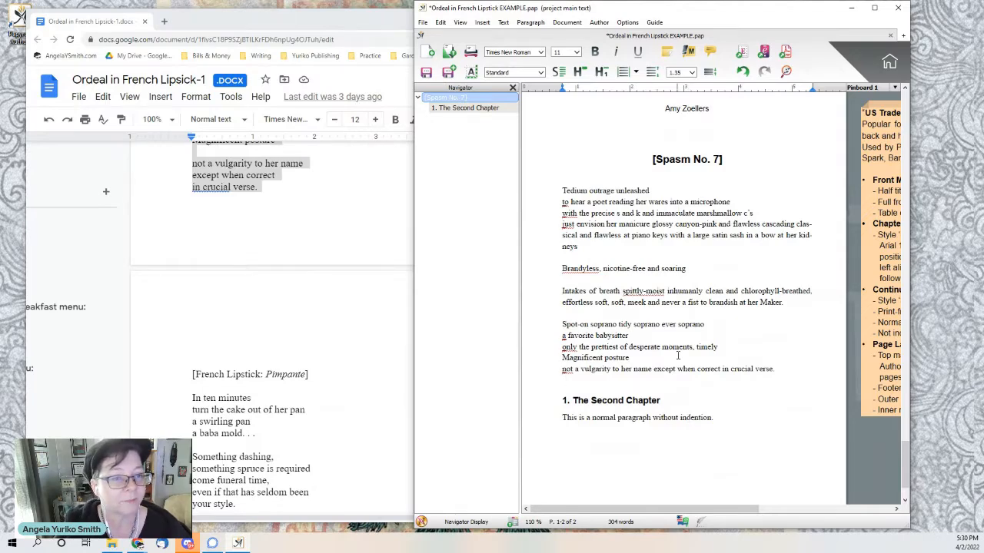
Insert a page break after the first poem and select 'French Lipstick: Pimpante' in Google Docs
click(482, 21)
click(503, 35)
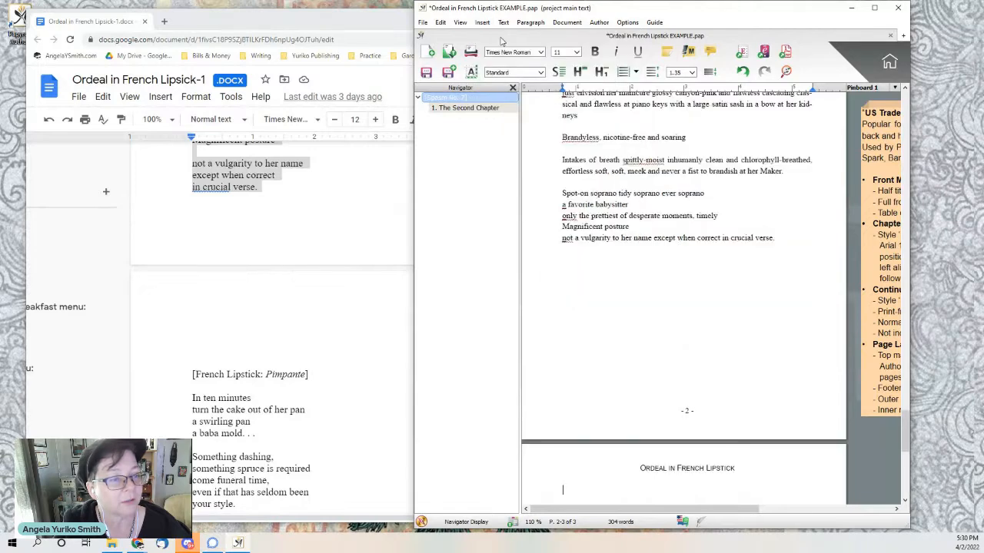
click(329, 386)
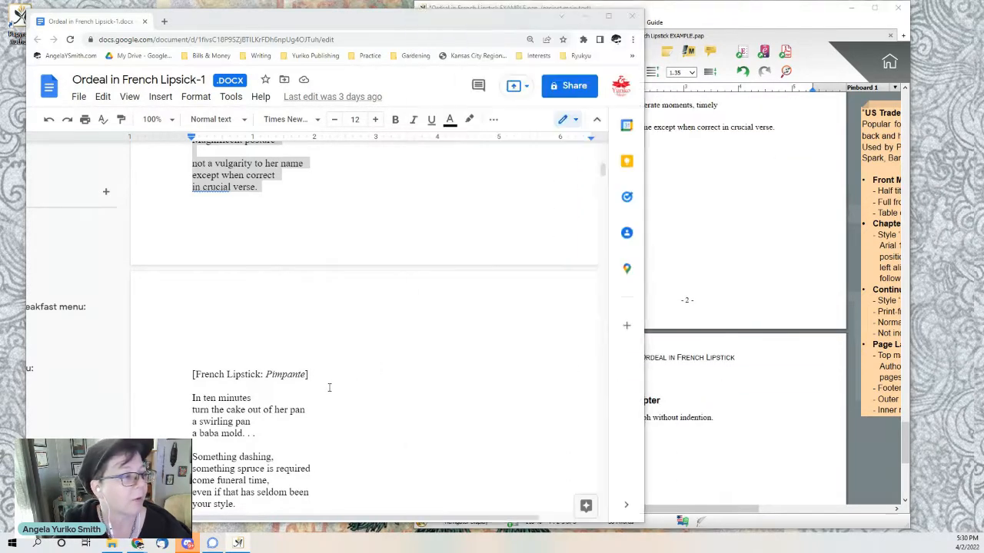
drag(315, 375, 186, 369)
key(ctrl+c)
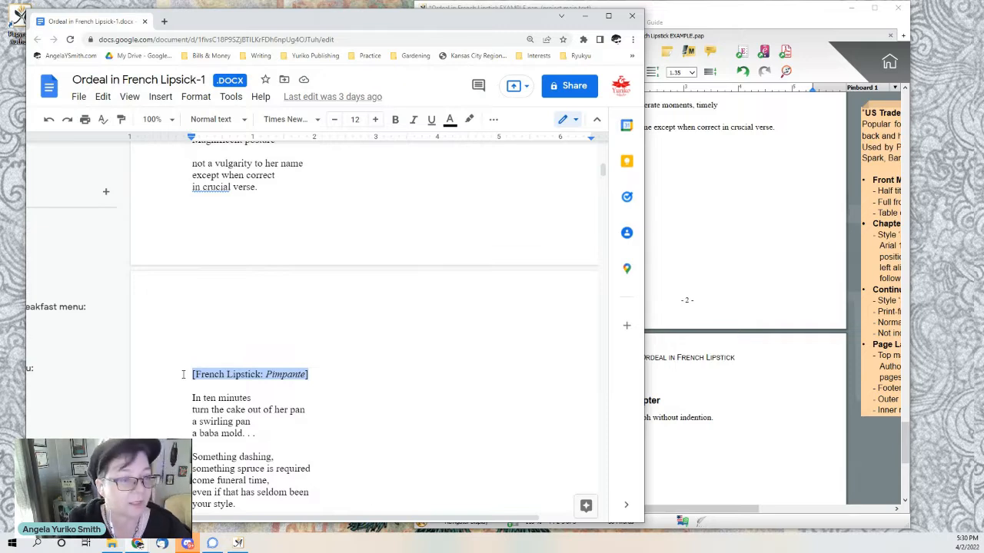
Give 'The Second Chapter' heading the Chapter style and replace it with 'French Lipstick: Pimpante'
click(681, 397)
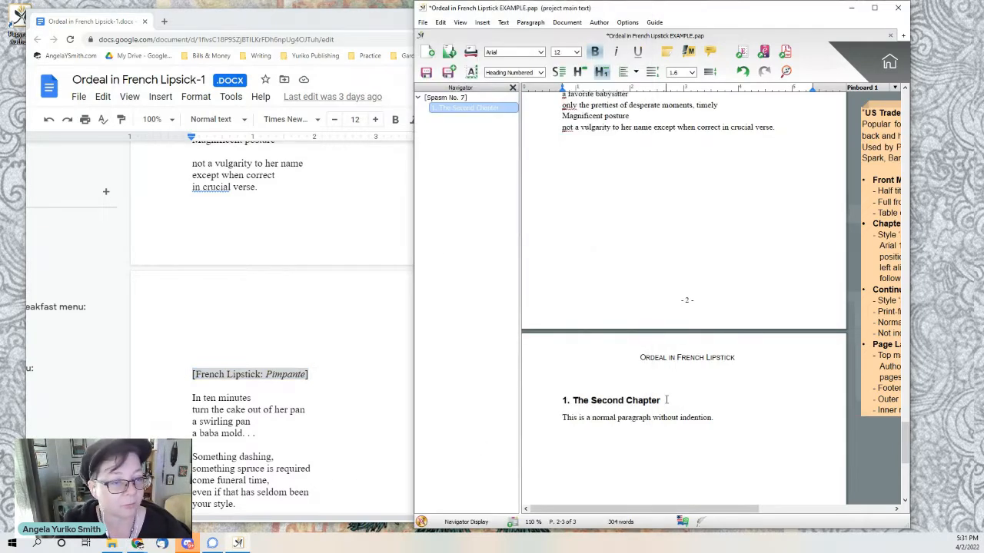
drag(683, 398, 553, 409)
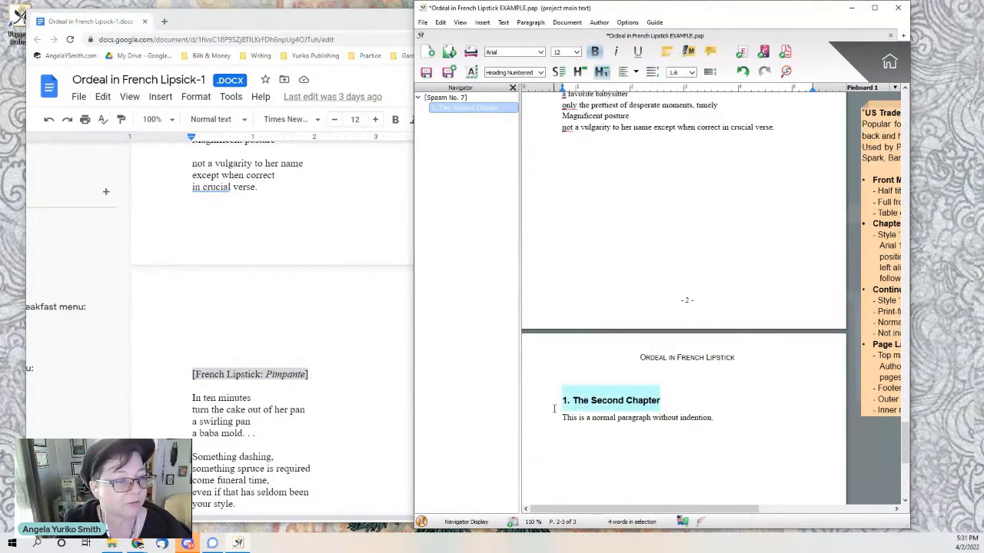
click(579, 72)
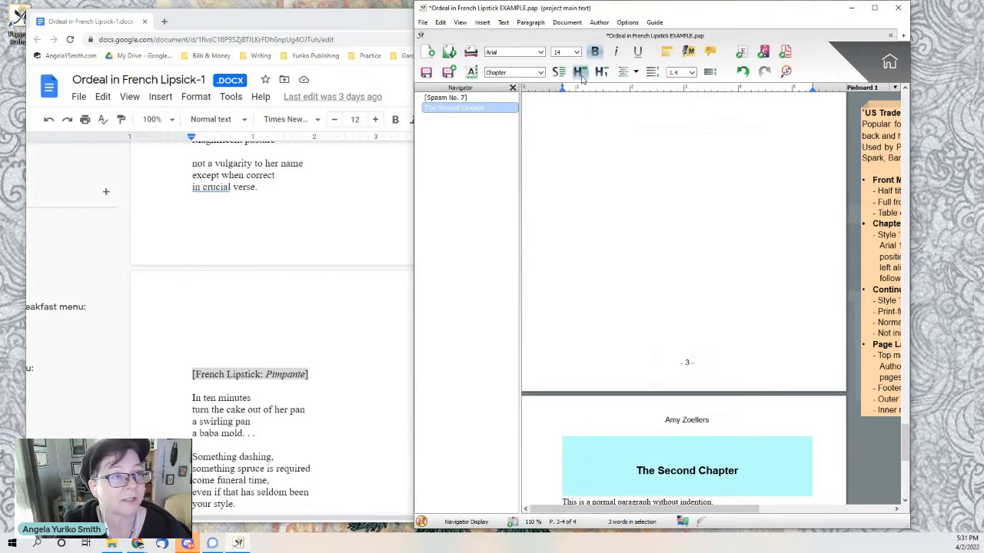
scroll(719, 311, down, 2)
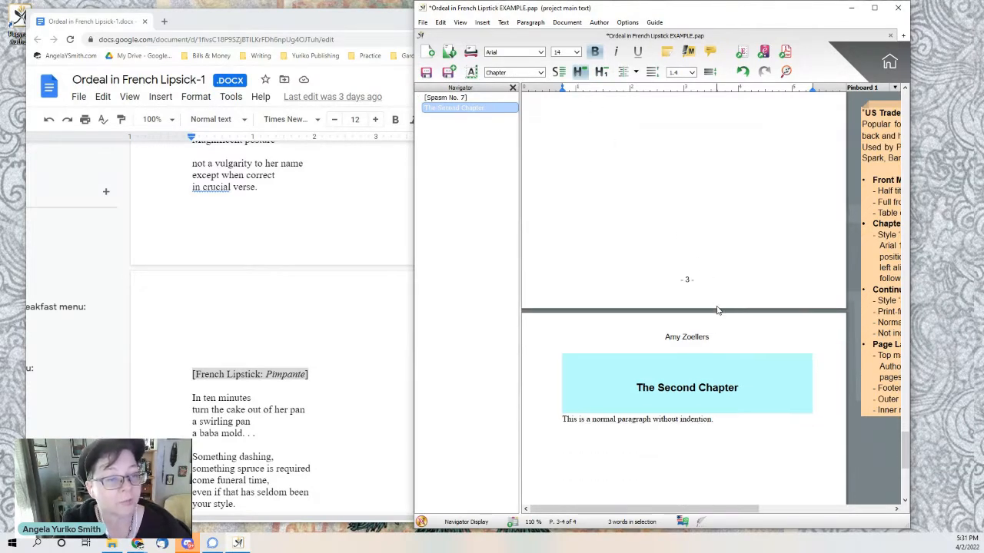
click(750, 382)
drag(736, 387, 638, 391)
key(ctrl+v)
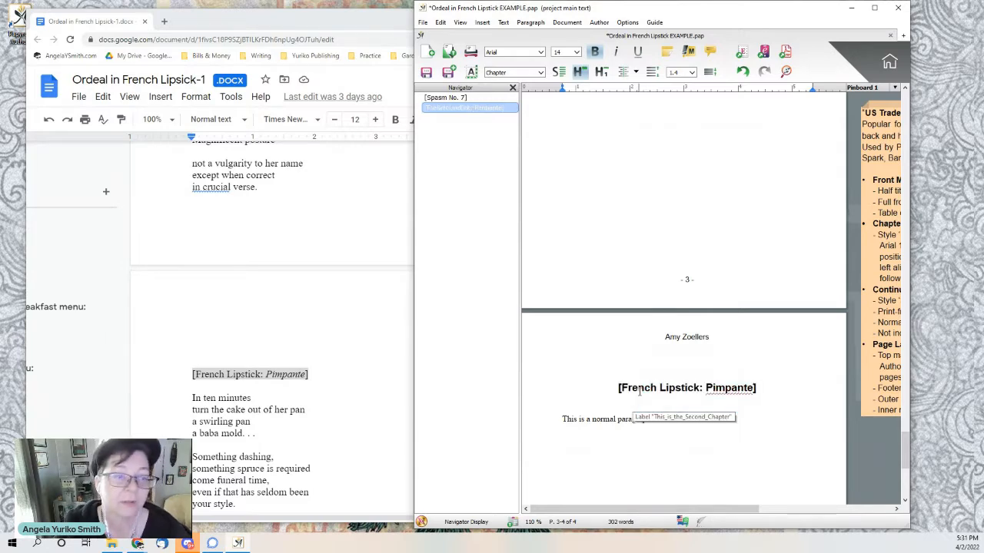
click(344, 388)
Paste the Pimpante poem from Google Docs over the sample paragraph under the French Lipstick heading
scroll(189, 292, down, 5)
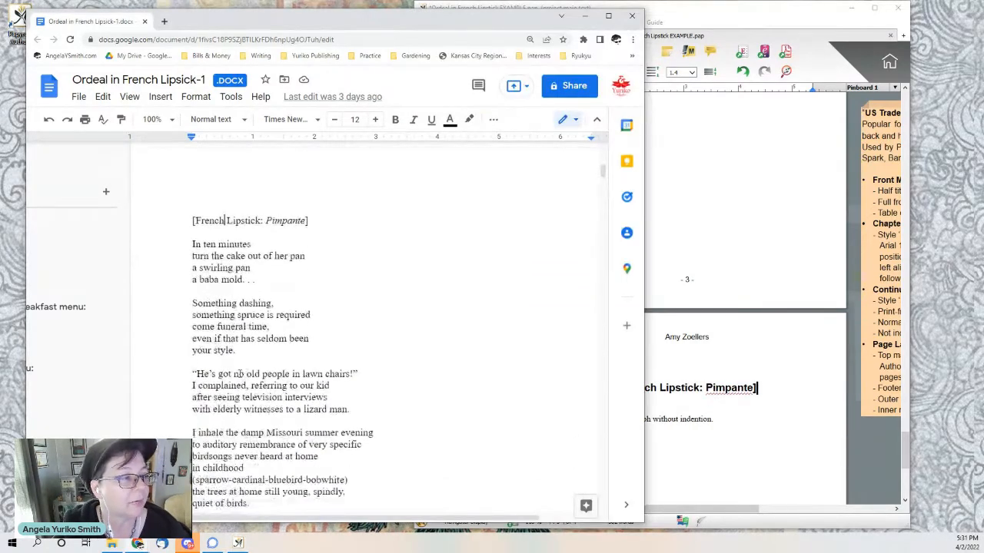
scroll(198, 267, up, 2)
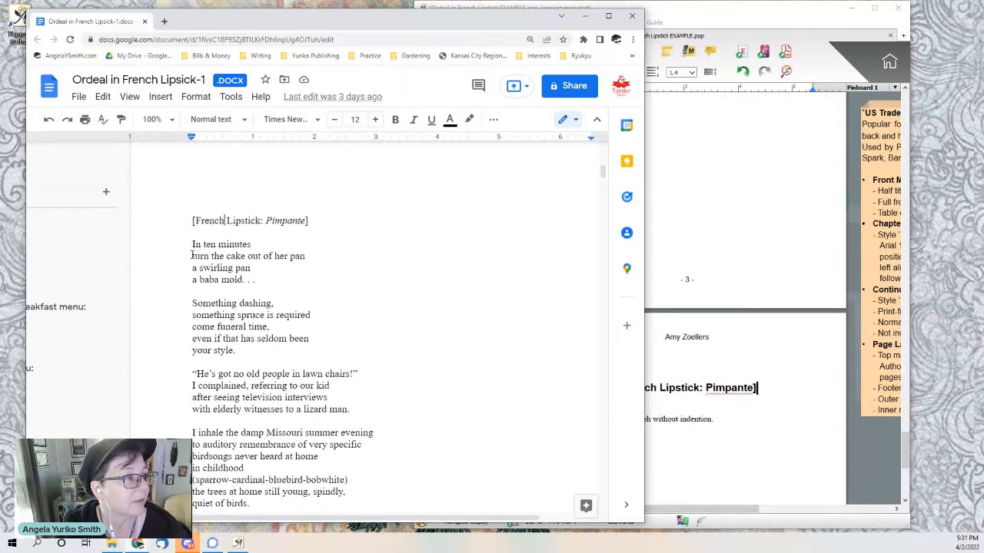
drag(192, 244, 333, 230)
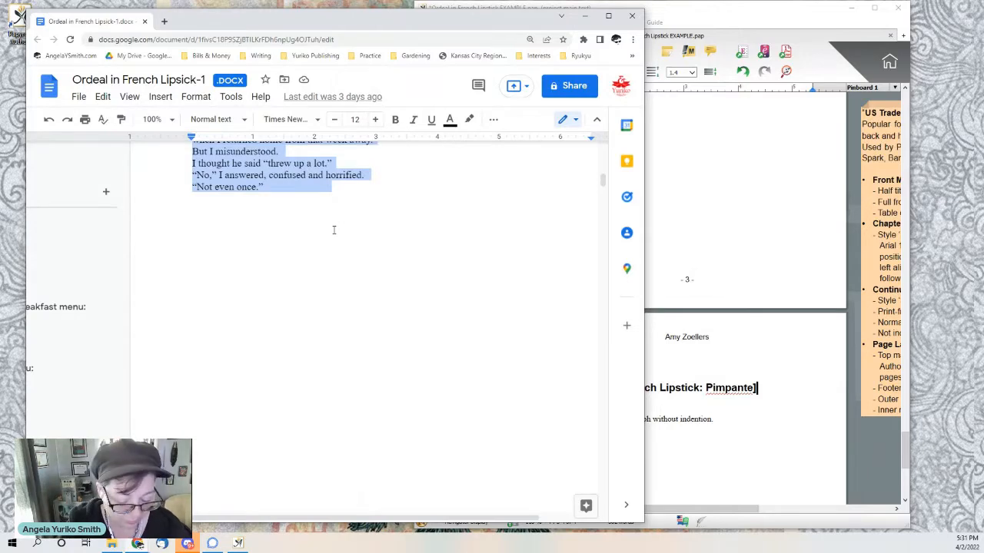
click(743, 382)
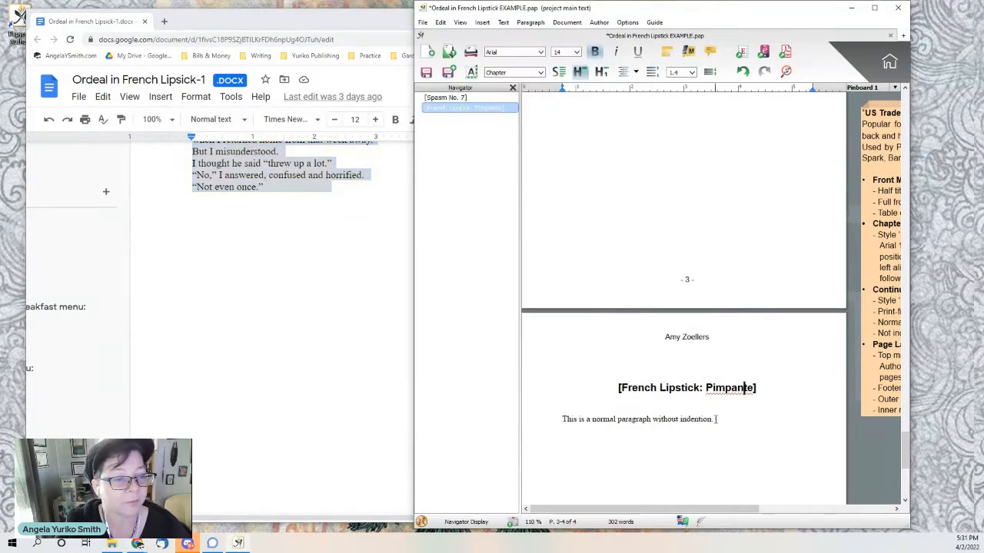
drag(714, 421, 563, 420)
key(ctrl+v)
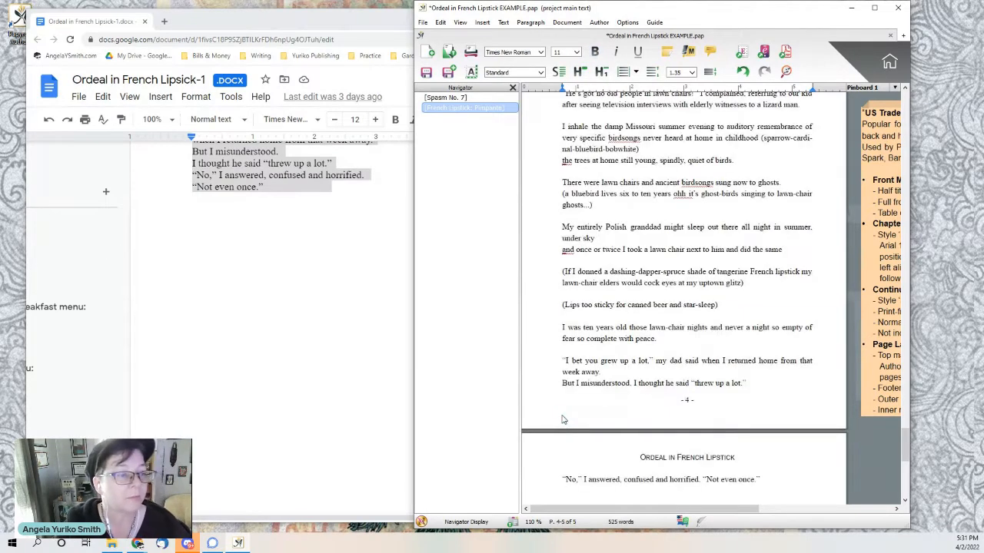
scroll(663, 430, down, 2)
scroll(591, 192, down, 1)
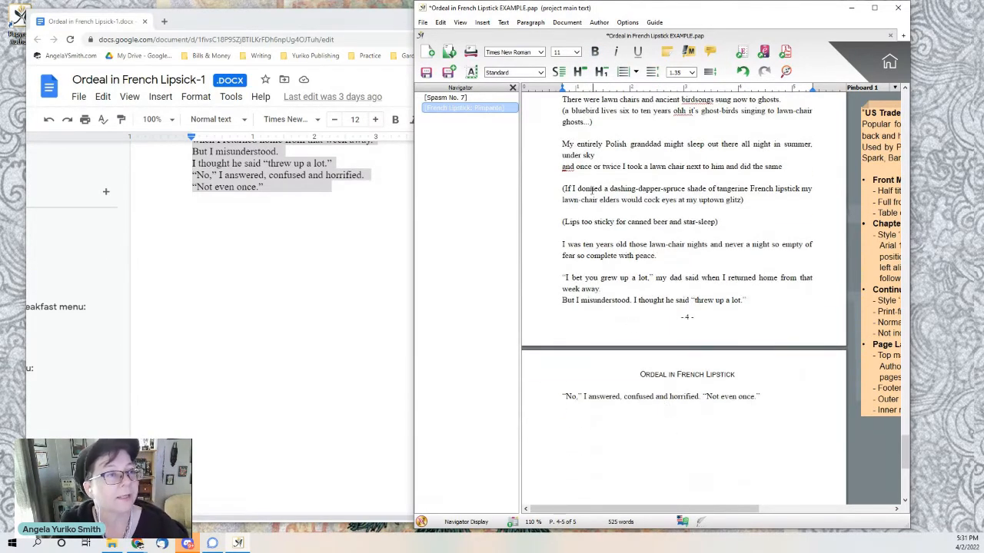
click(482, 22)
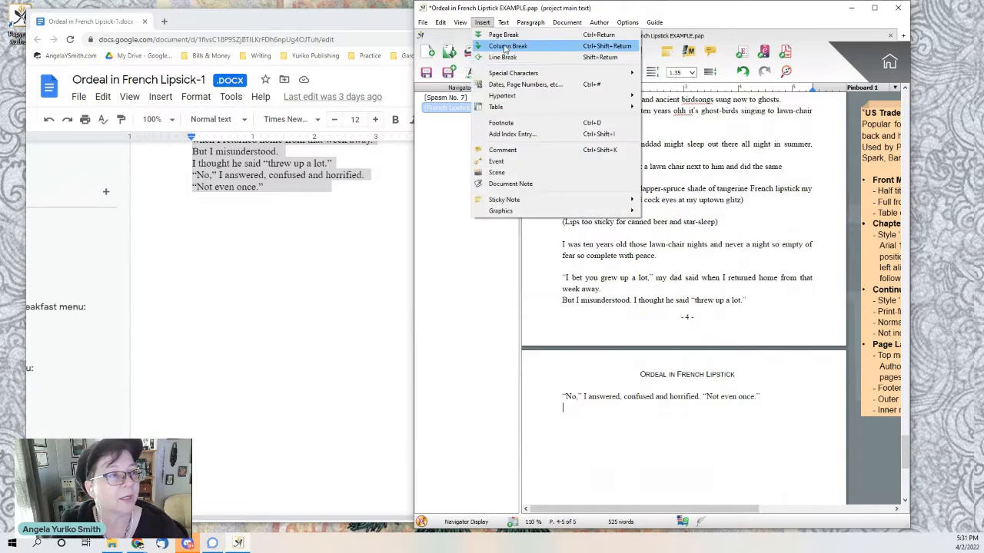
Add a page break for the next chapter and select 'A Stage Presence' in Google Docs
click(511, 36)
scroll(346, 297, down, 8)
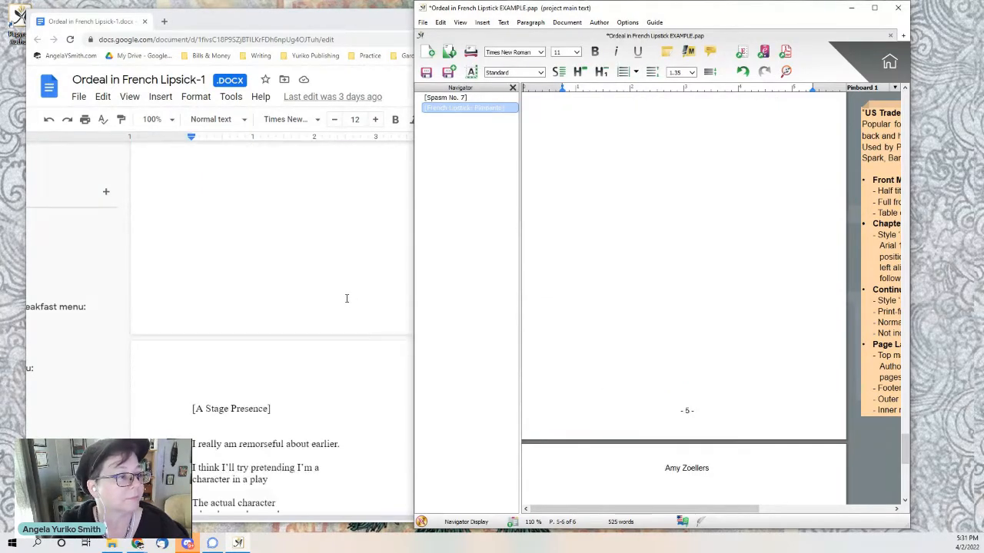
click(294, 216)
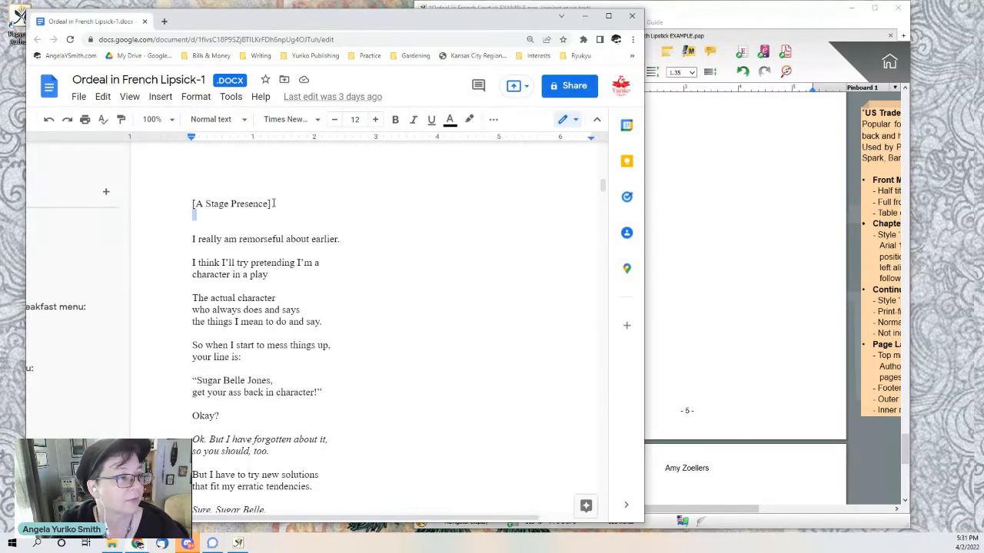
click(272, 204)
drag(272, 204, 189, 206)
key(ctrl+c)
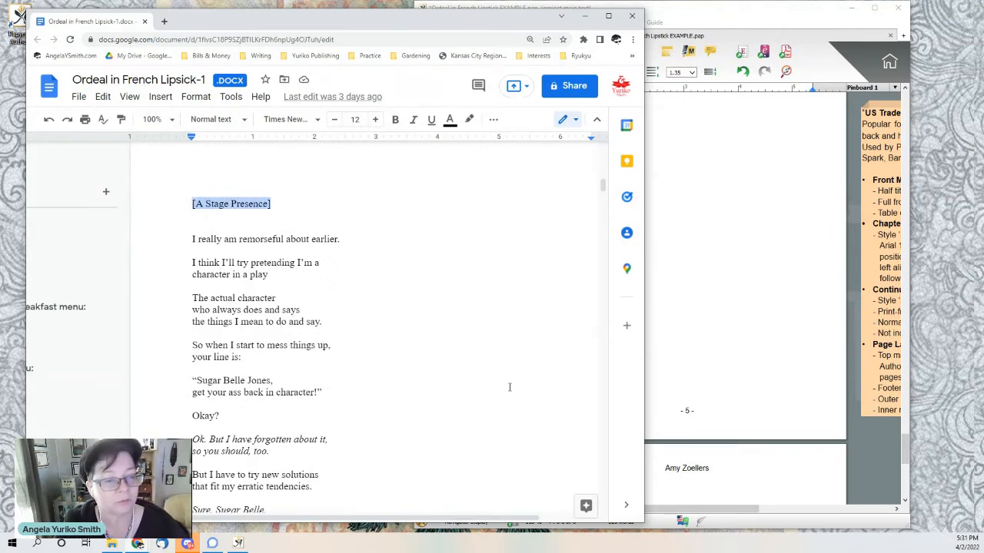
scroll(760, 398, down, 1)
Make 'A Stage Presence' a Chapter heading on the new page, with an empty paragraph below
click(752, 408)
scroll(718, 338, up, 2)
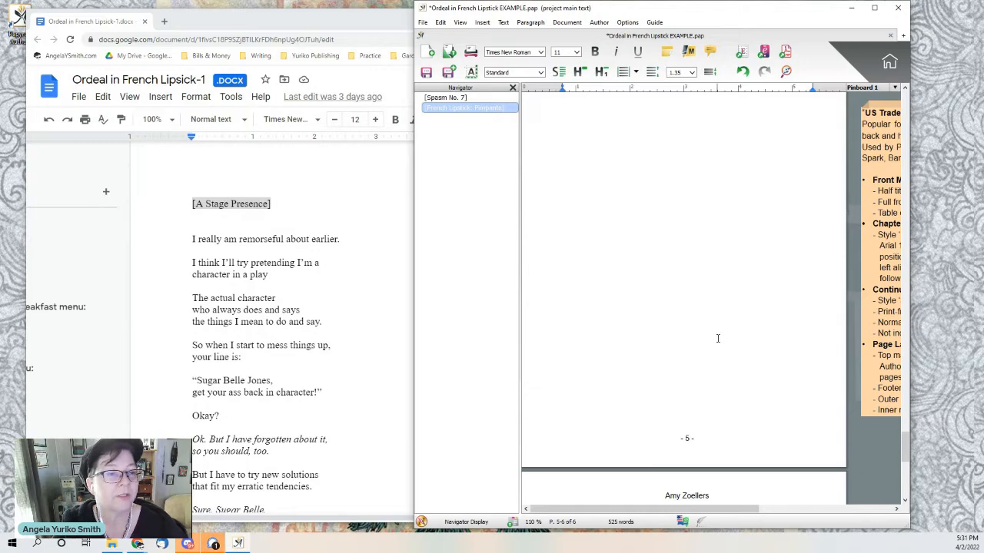
scroll(718, 338, down, 2)
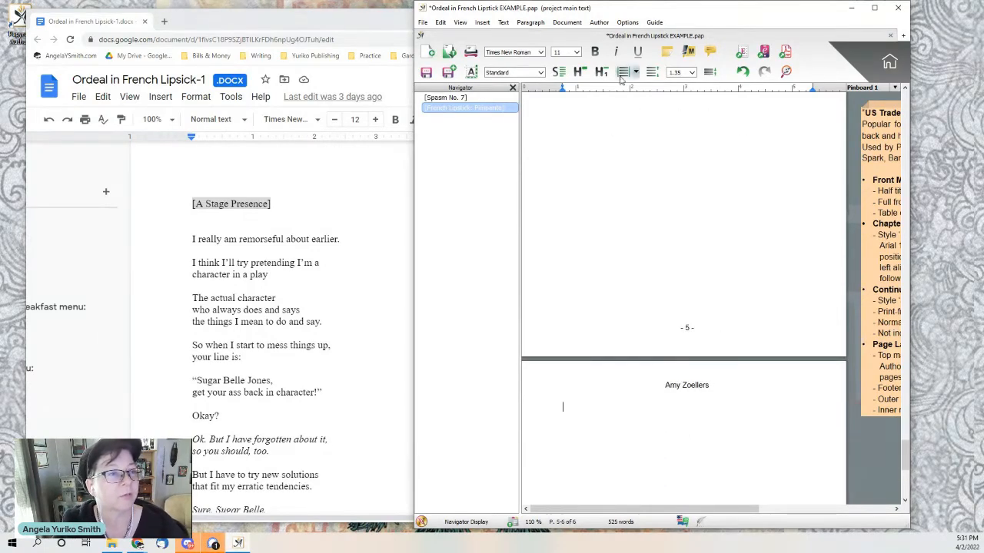
click(580, 73)
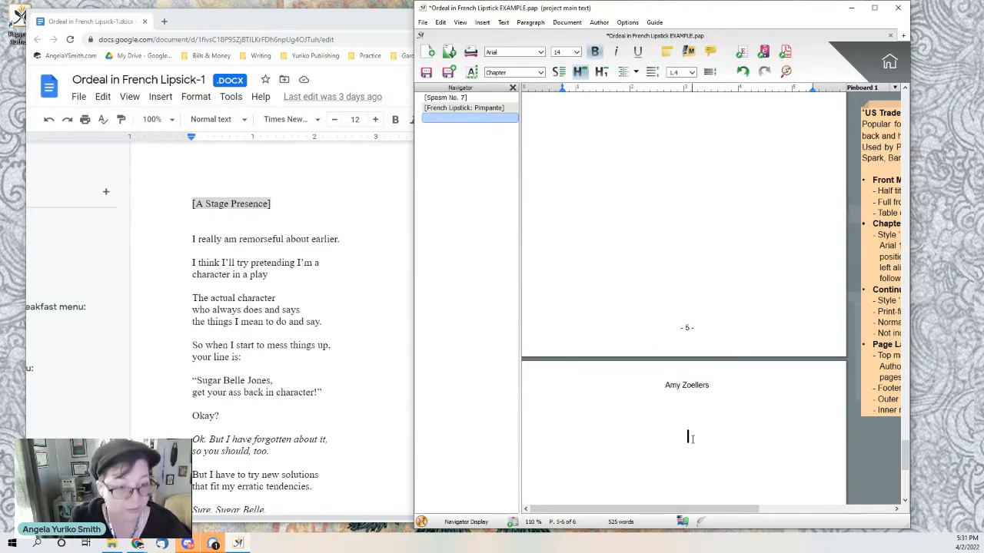
key(ctrl+v)
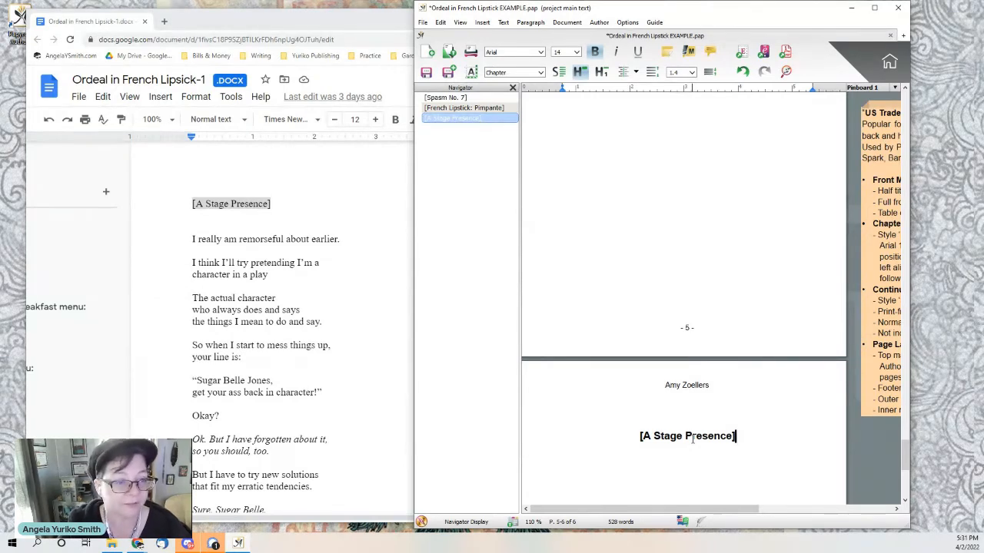
key(Return)
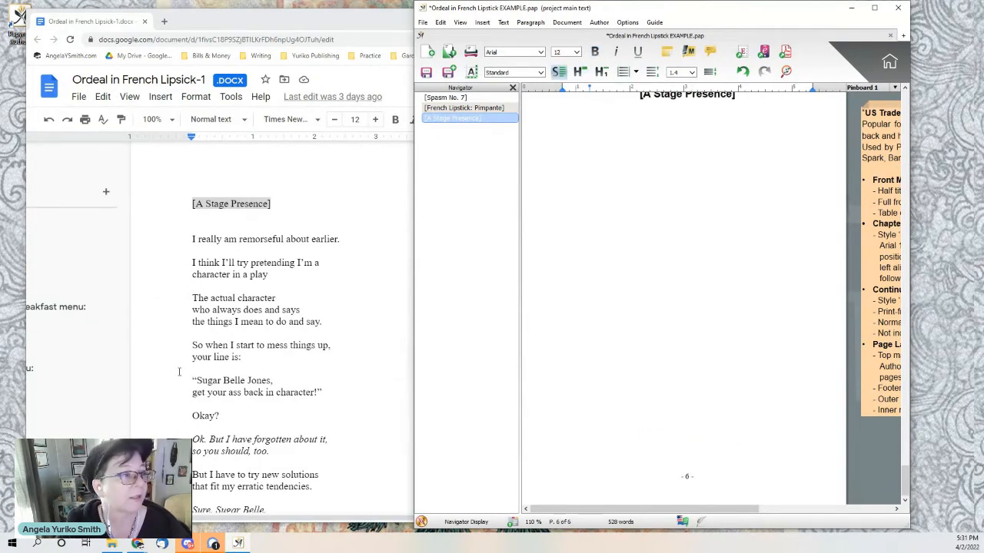
Paste the A Stage Presence poem from Google Docs under its chapter heading
click(200, 239)
drag(186, 239, 268, 501)
key(ctrl+c)
scroll(271, 318, down, 4)
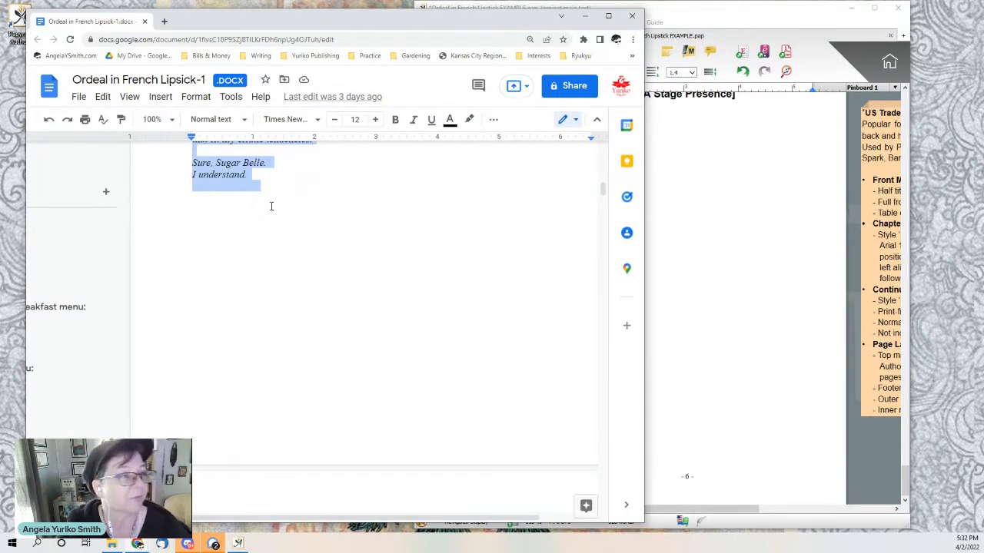
click(747, 180)
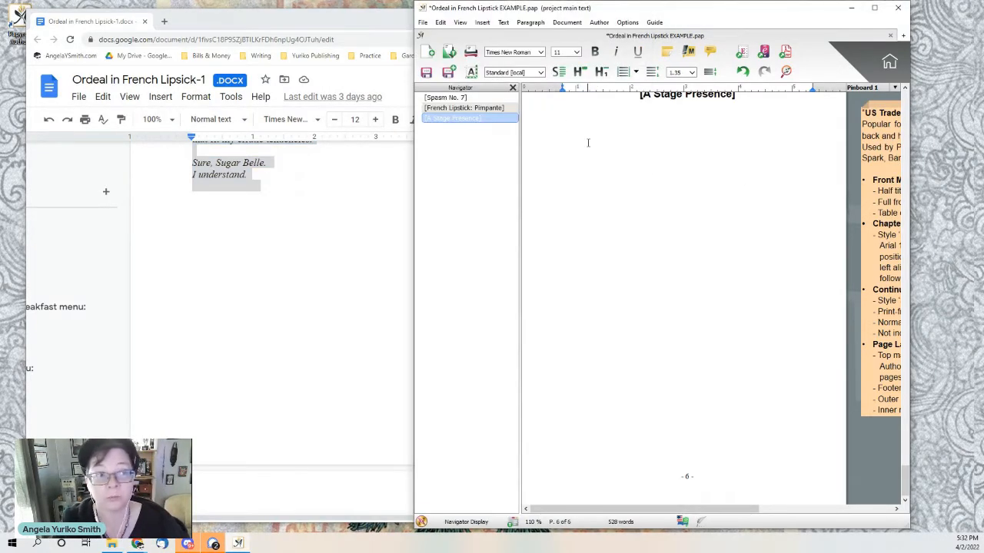
key(ctrl+v)
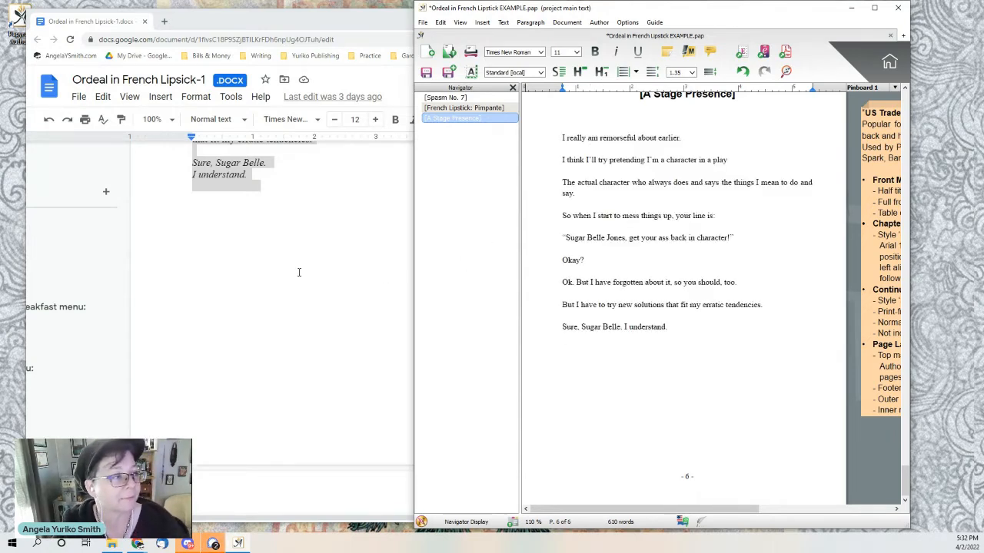
scroll(300, 273, up, 3)
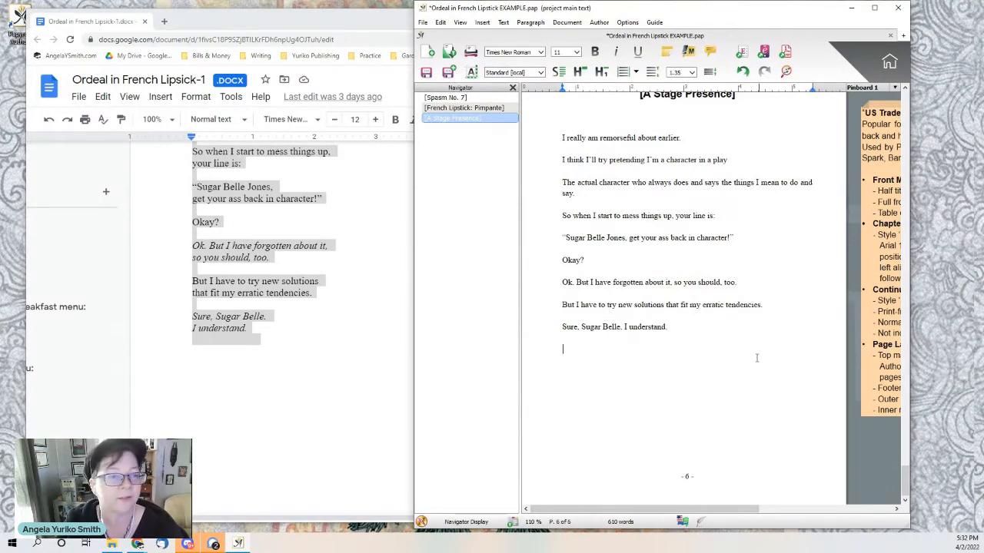
Break 'I understand.' onto its own line below 'Sure, Sugar Belle.'
click(392, 354)
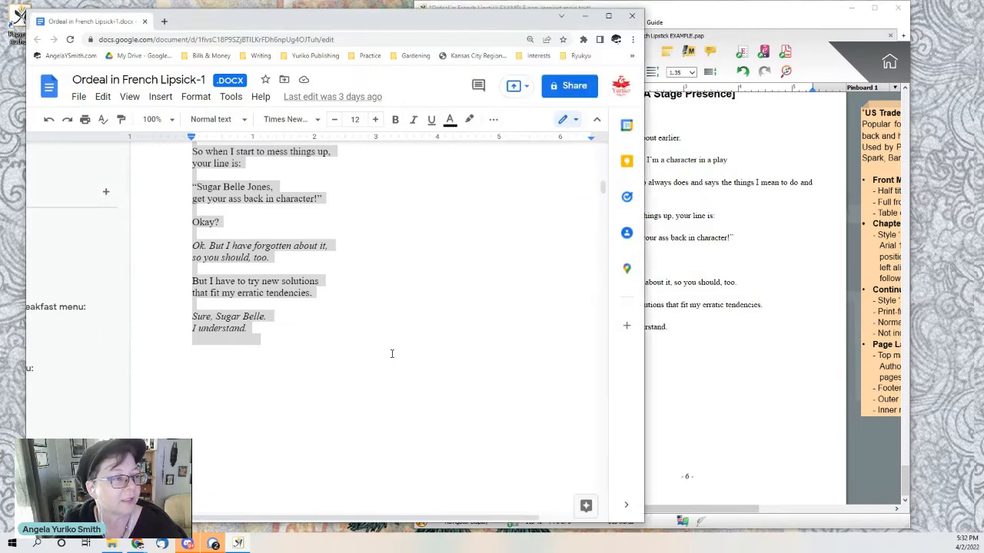
click(671, 351)
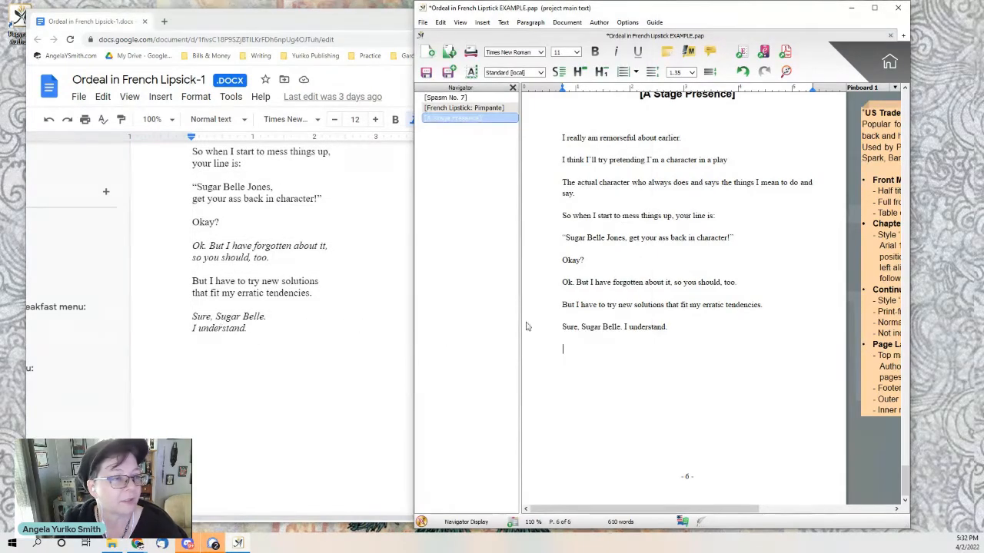
click(624, 327)
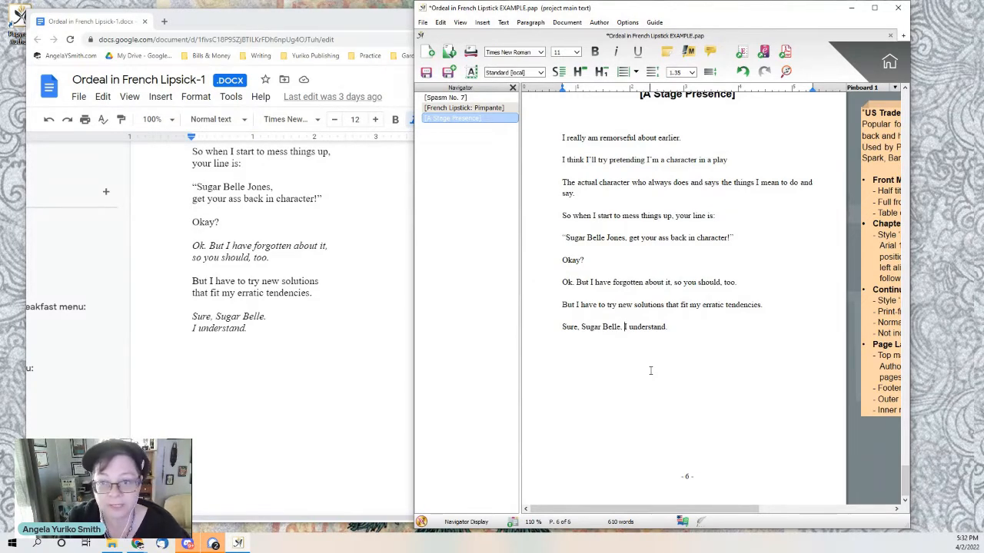
key(Return)
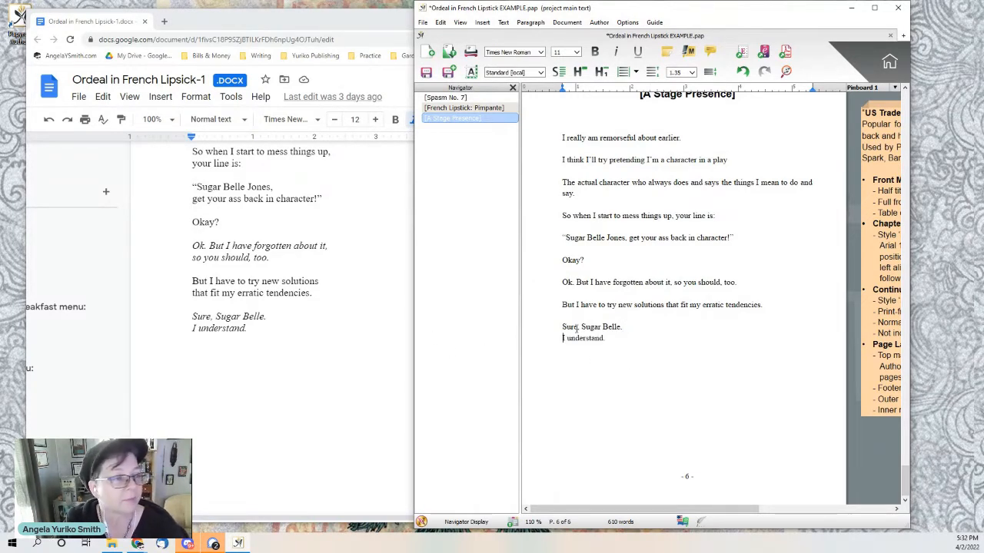
Italicize the closing lines 'Sure, Sugar Belle.' and 'I understand.'
drag(608, 344, 553, 332)
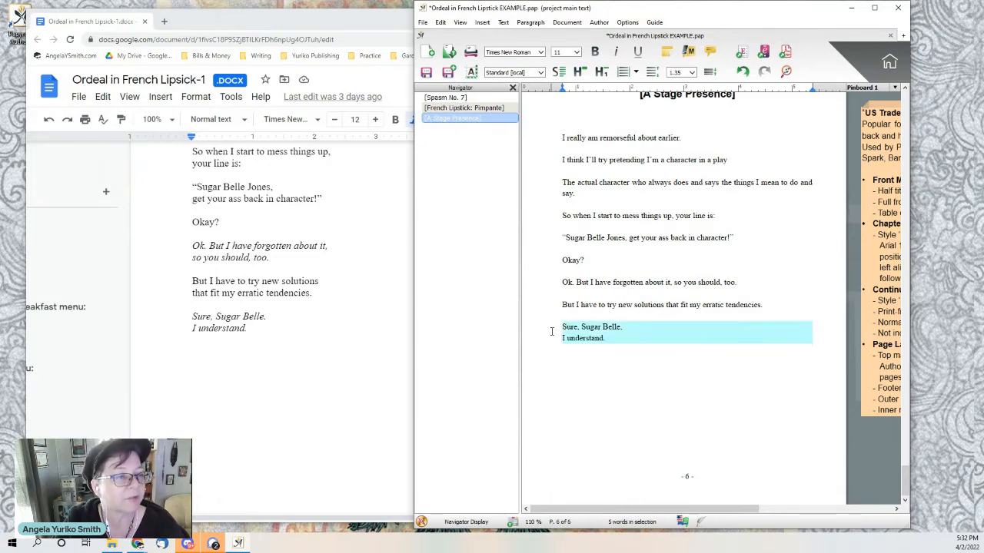
key(ctrl+i)
click(656, 359)
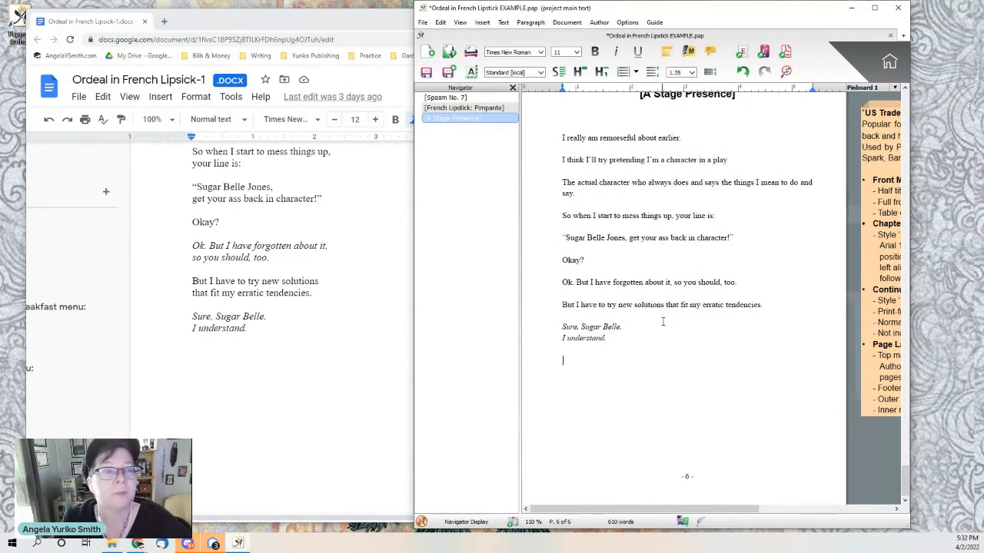
scroll(663, 321, up, 1)
scroll(653, 327, up, 1)
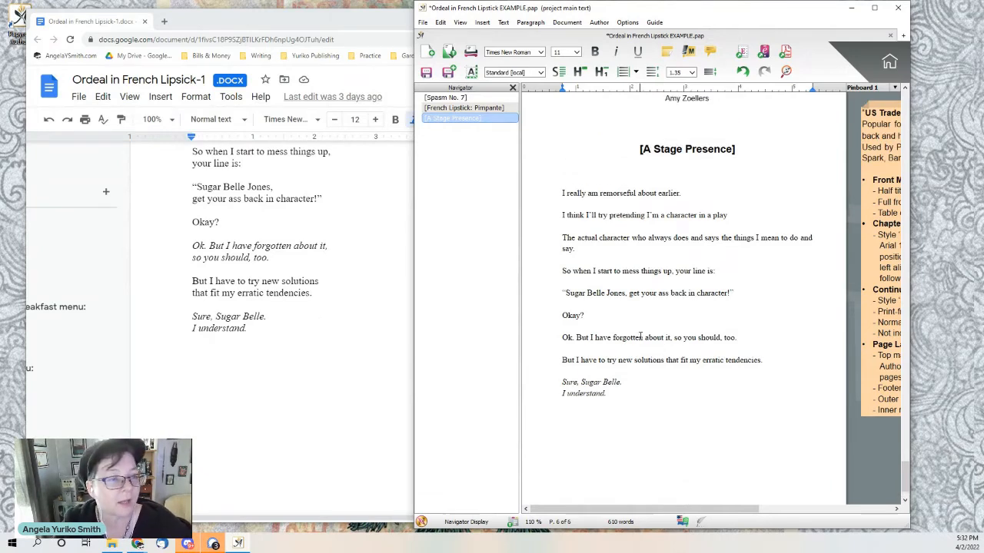
key(Return)
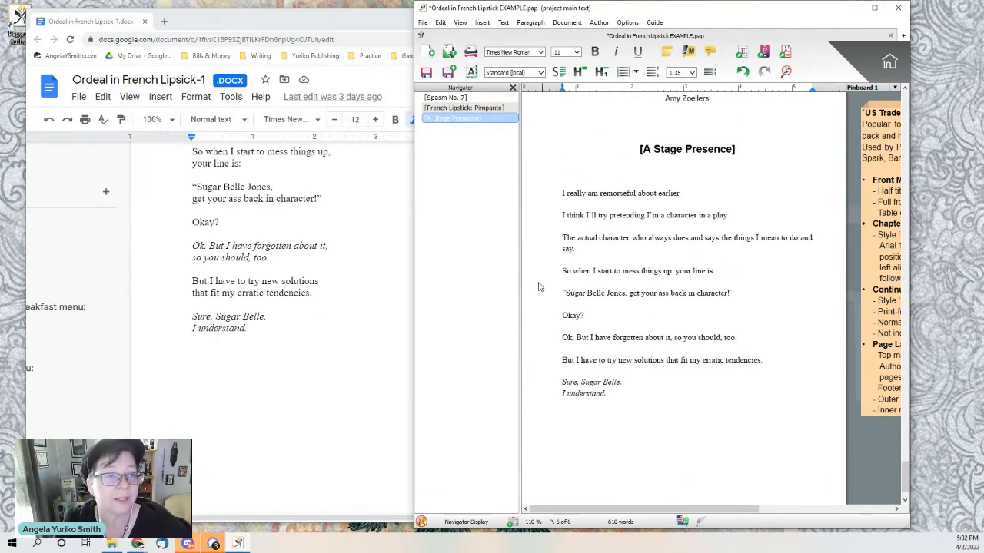
Save the book so the table of contents lists all three chapters on pages 2, 4 and 6
scroll(318, 308, up, 3)
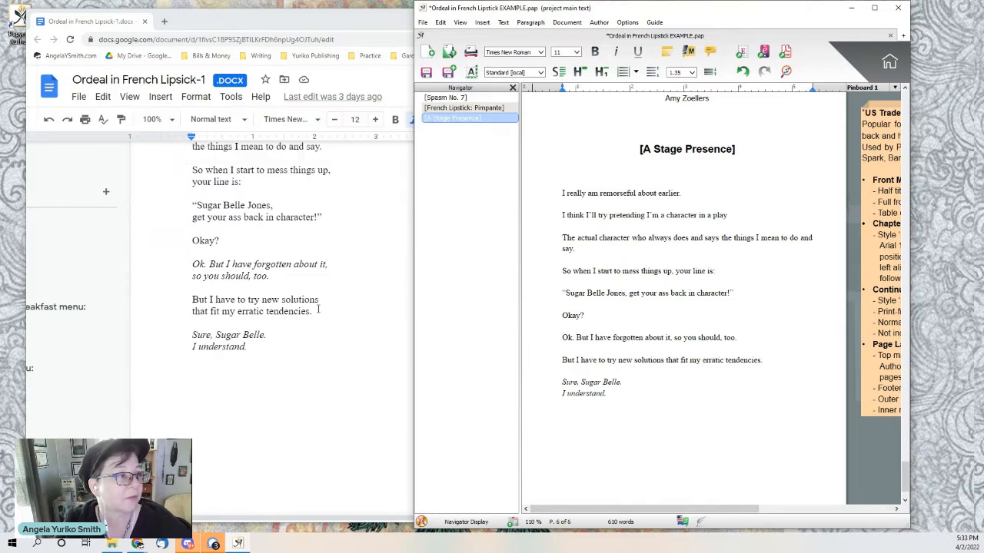
scroll(677, 295, up, 3)
scroll(677, 295, up, 10)
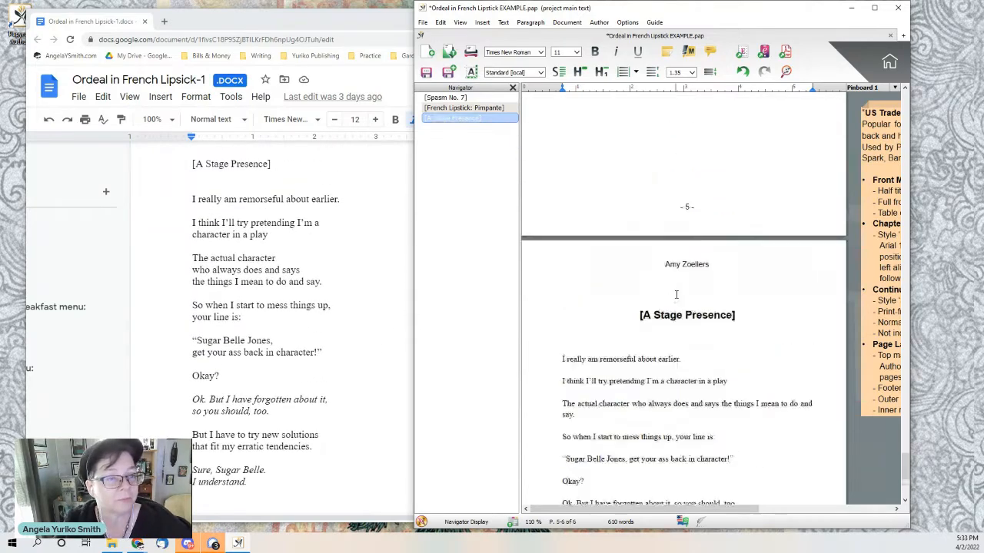
scroll(676, 294, up, 15)
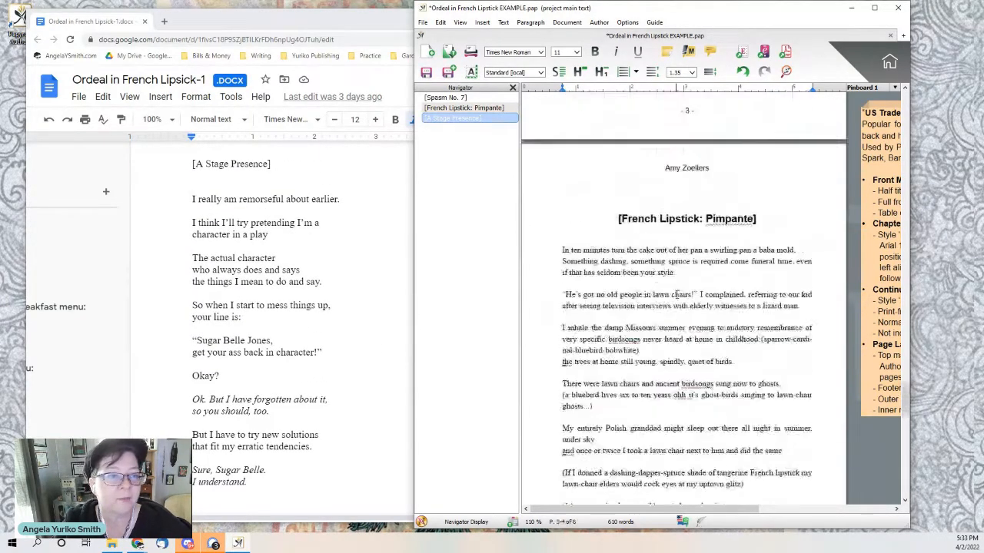
scroll(671, 285, up, 15)
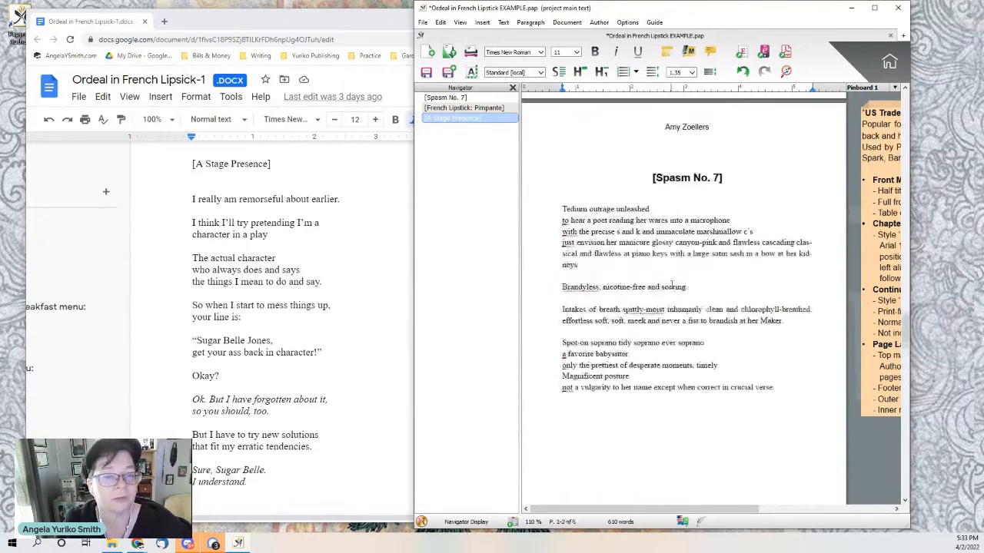
scroll(719, 308, up, 3)
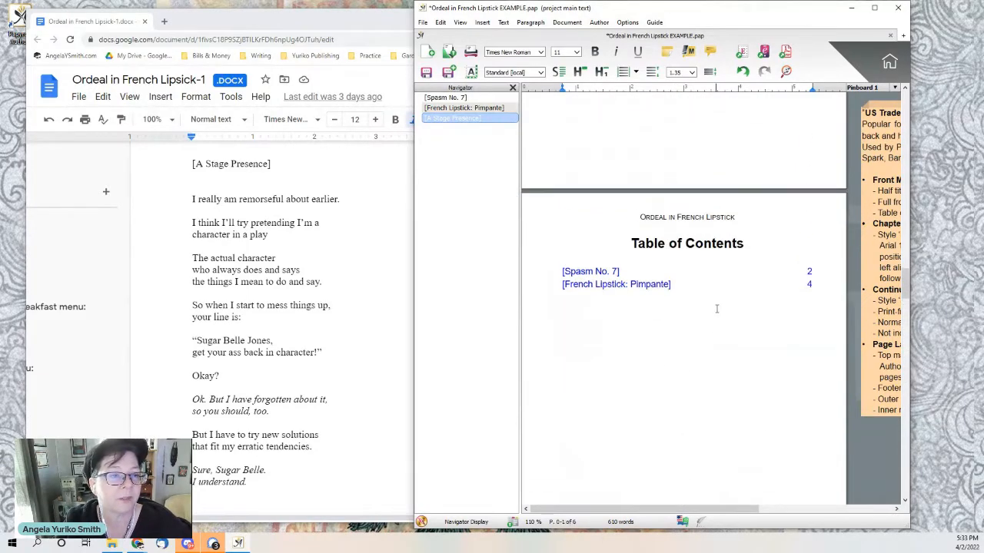
click(423, 22)
click(438, 99)
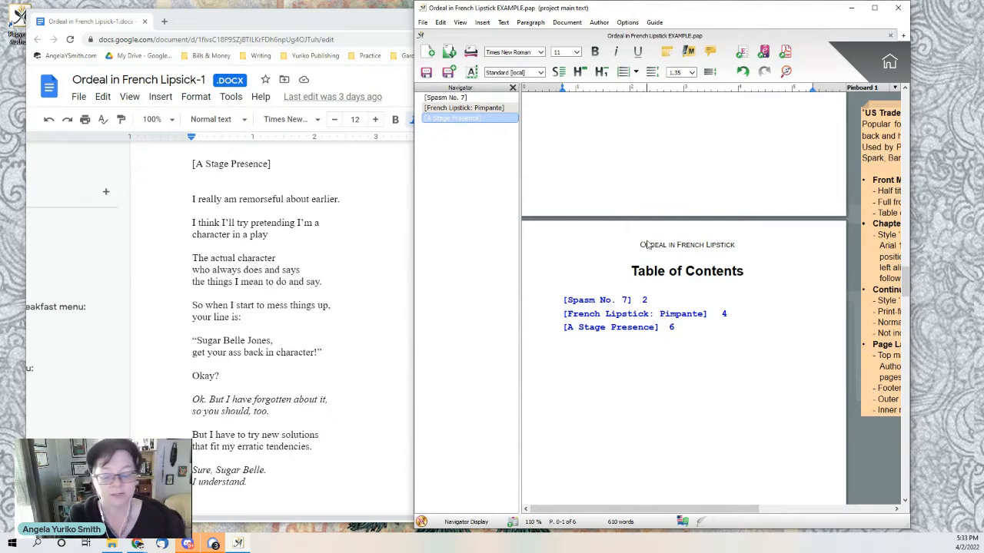
scroll(645, 269, up, 3)
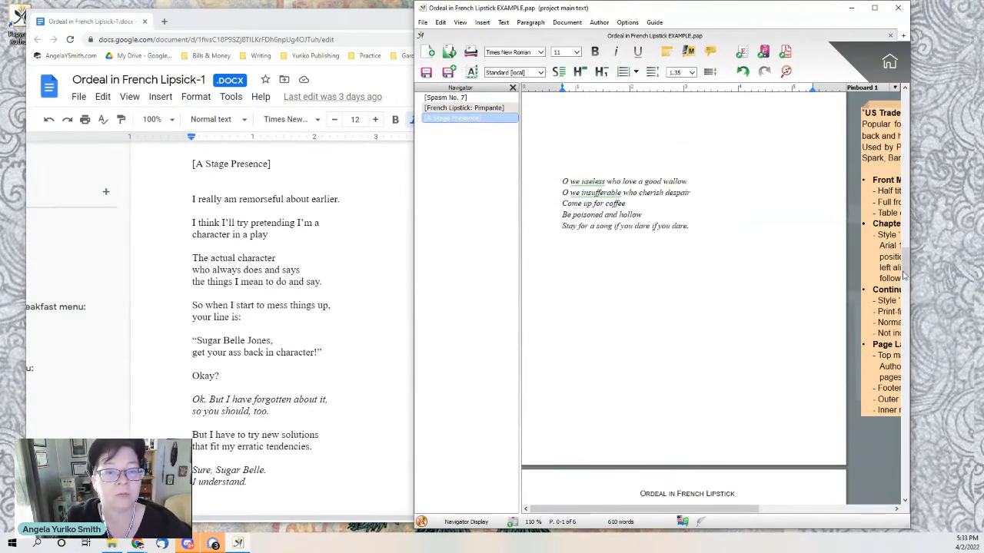
Scroll up to the title page showing Ordeal in French Lipstick
drag(906, 269, 879, 412)
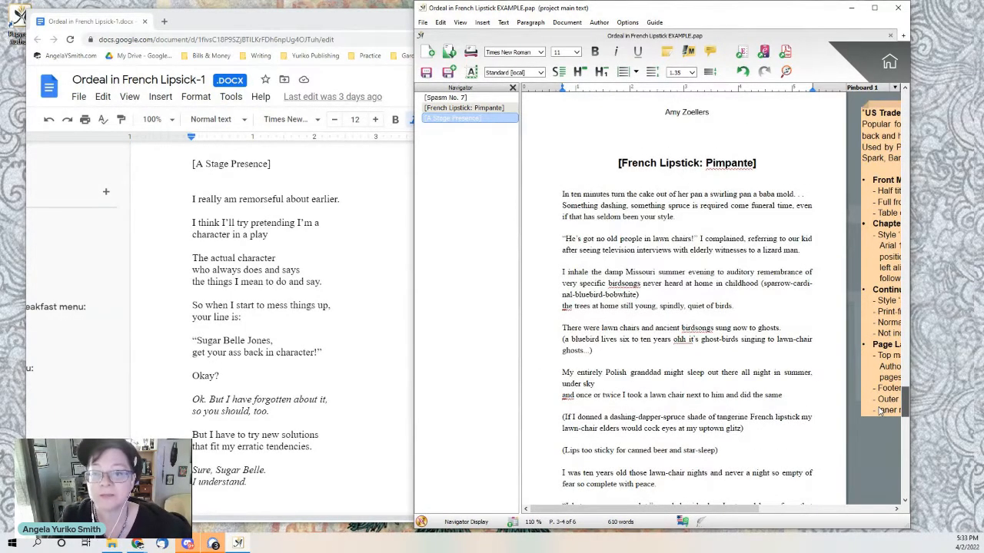
drag(880, 411, 866, 336)
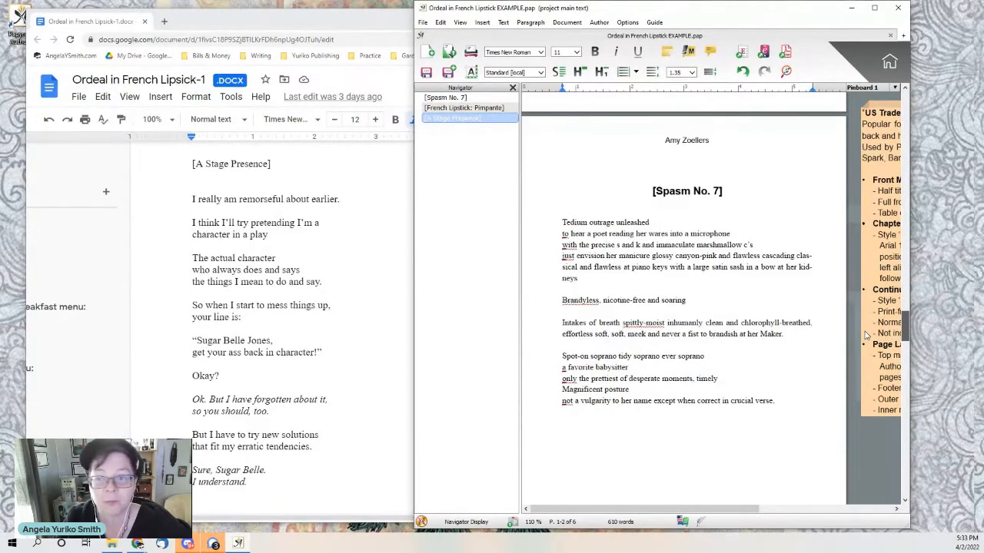
drag(866, 335, 849, 187)
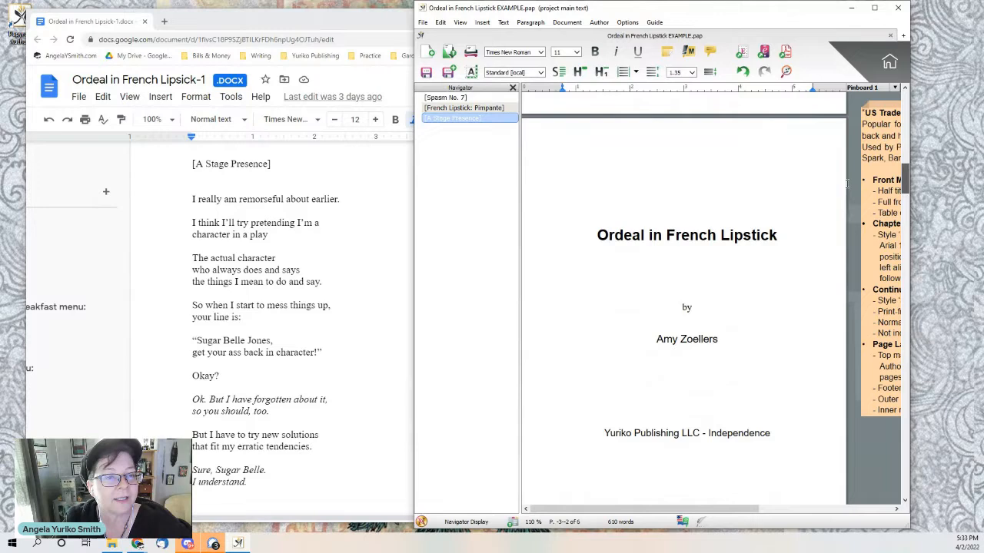
Select the title Ordeal in French Lipstick and try the Peachy Mochi font
click(779, 236)
drag(778, 236, 598, 244)
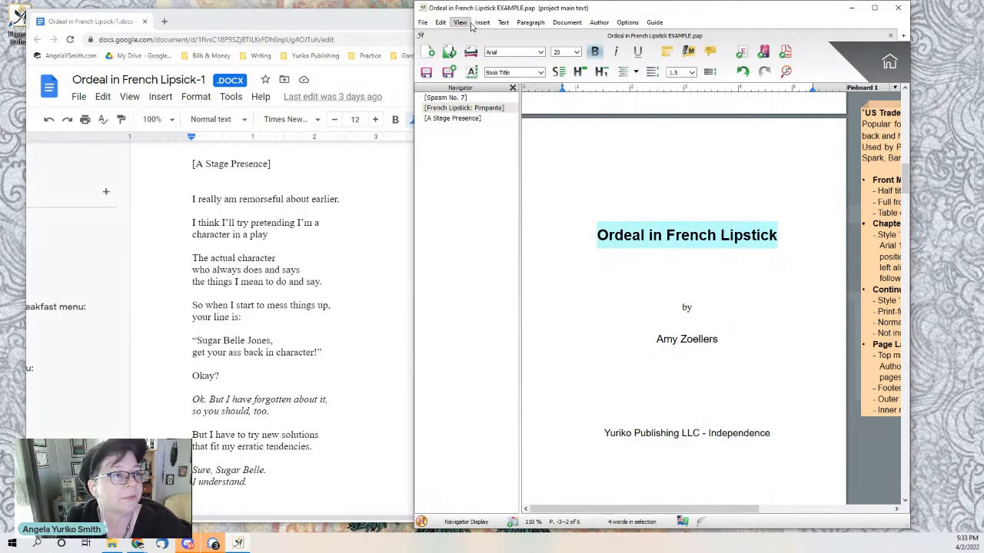
click(508, 53)
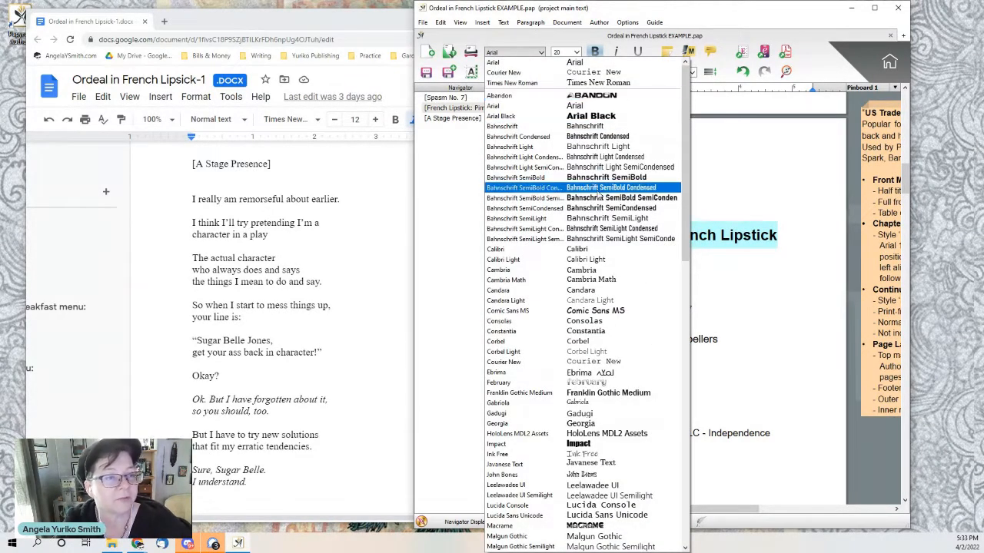
scroll(595, 307, down, 10)
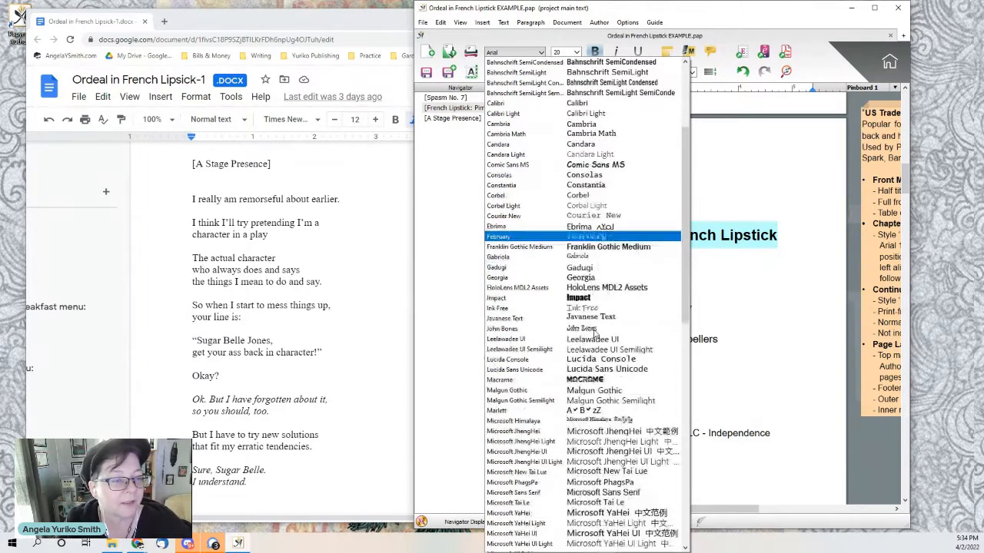
scroll(600, 377, down, 4)
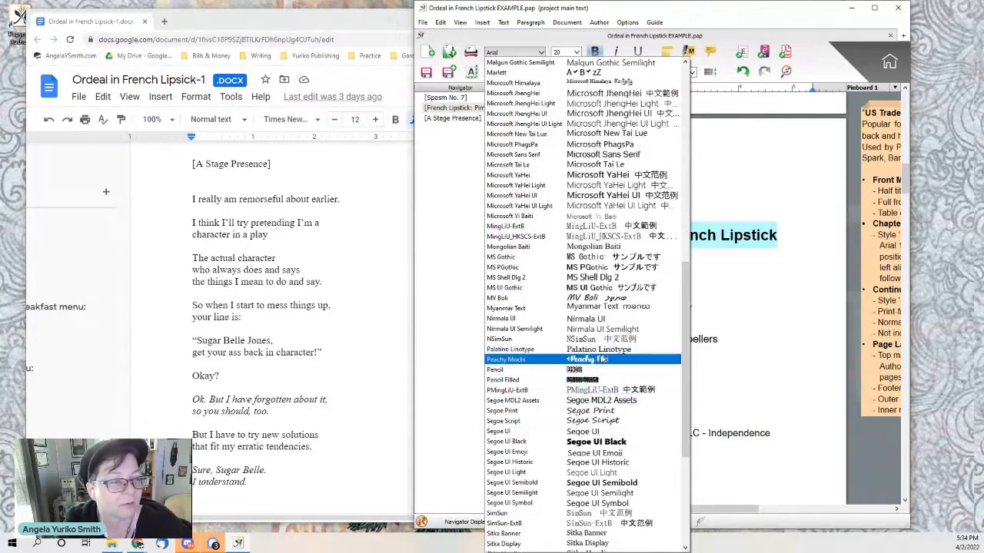
click(600, 391)
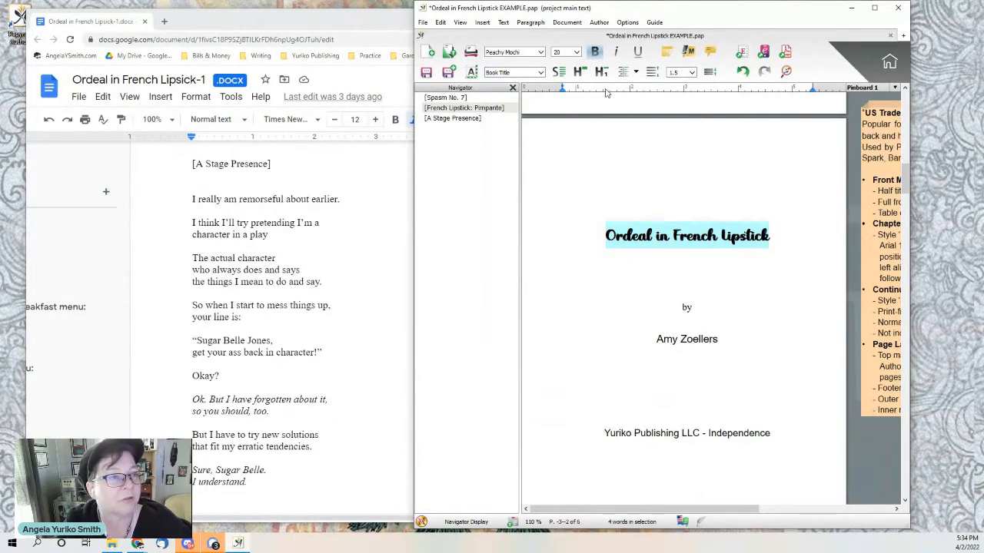
Switch the book title to the Tiza font instead
click(540, 52)
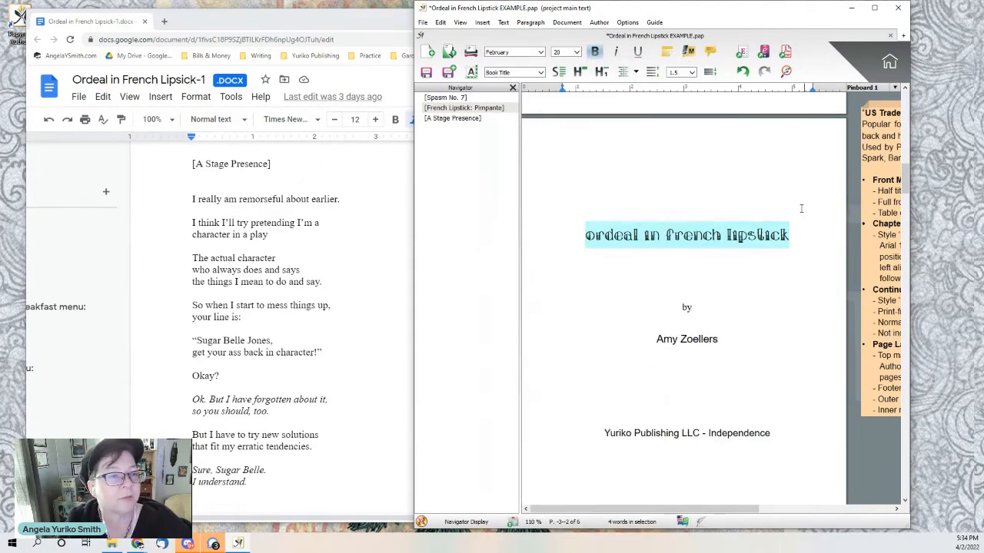
click(540, 53)
scroll(598, 371, down, 5)
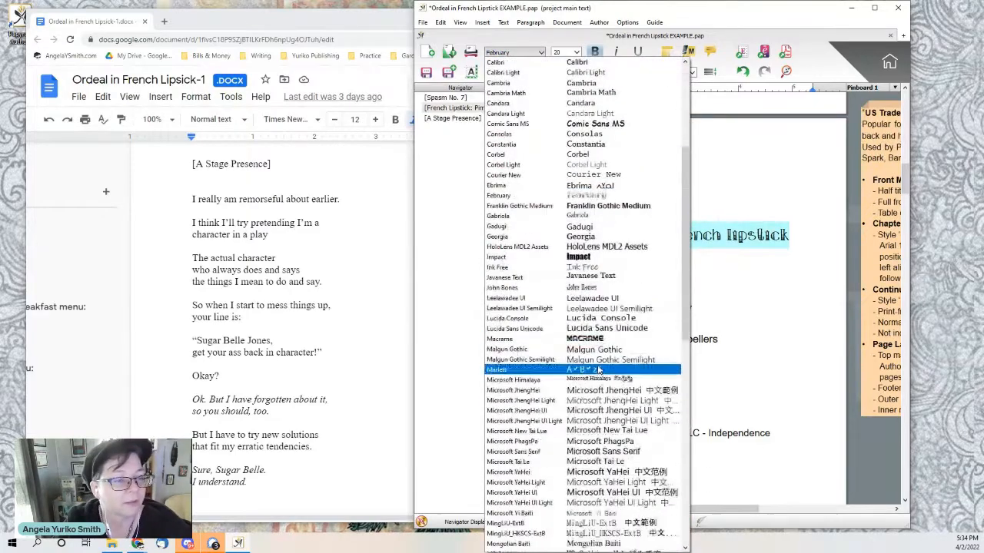
scroll(603, 361, down, 10)
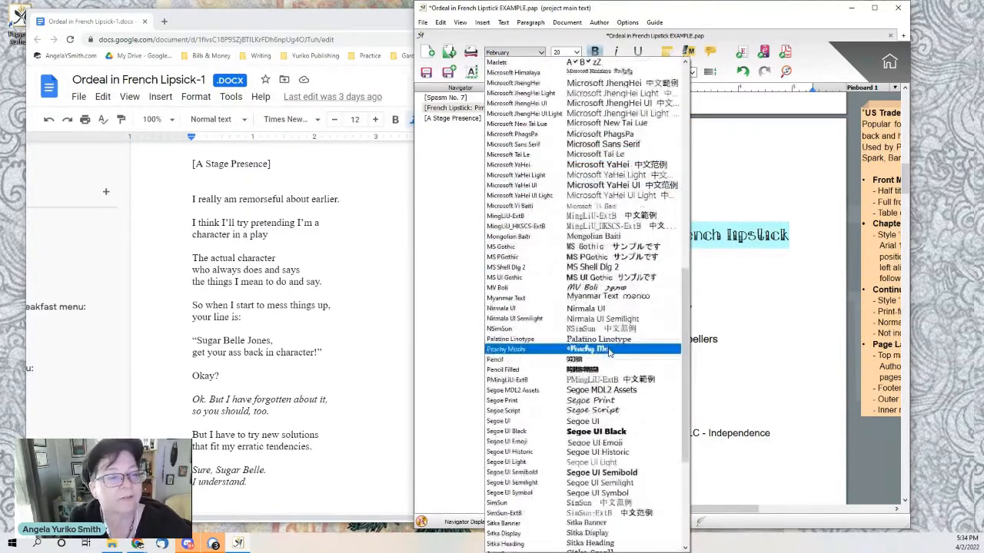
scroll(609, 352, down, 7)
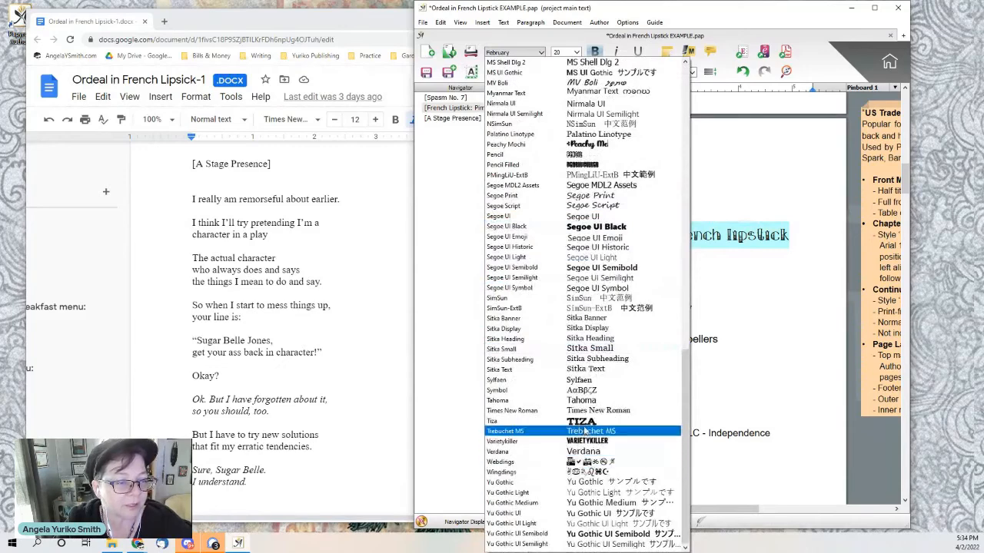
click(585, 422)
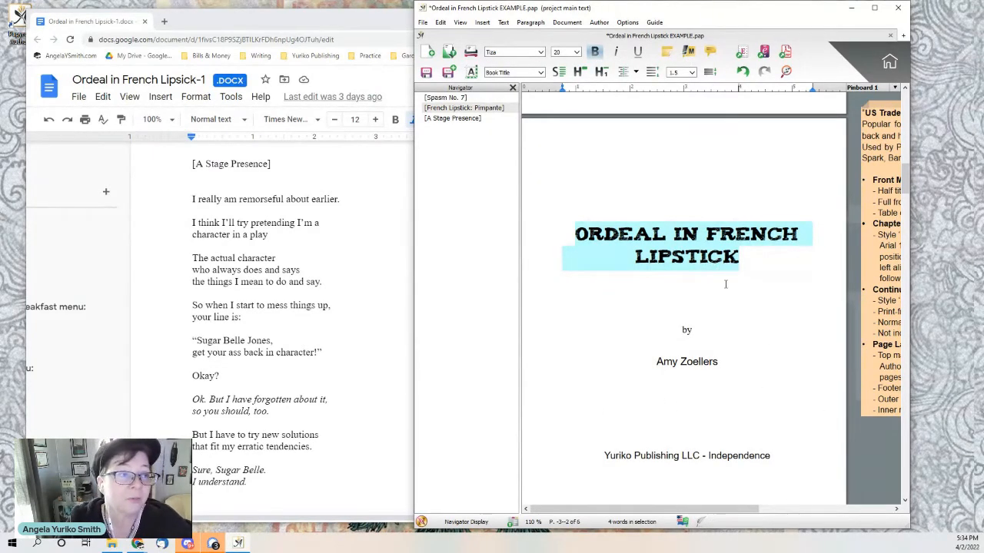
scroll(705, 258, down, 3)
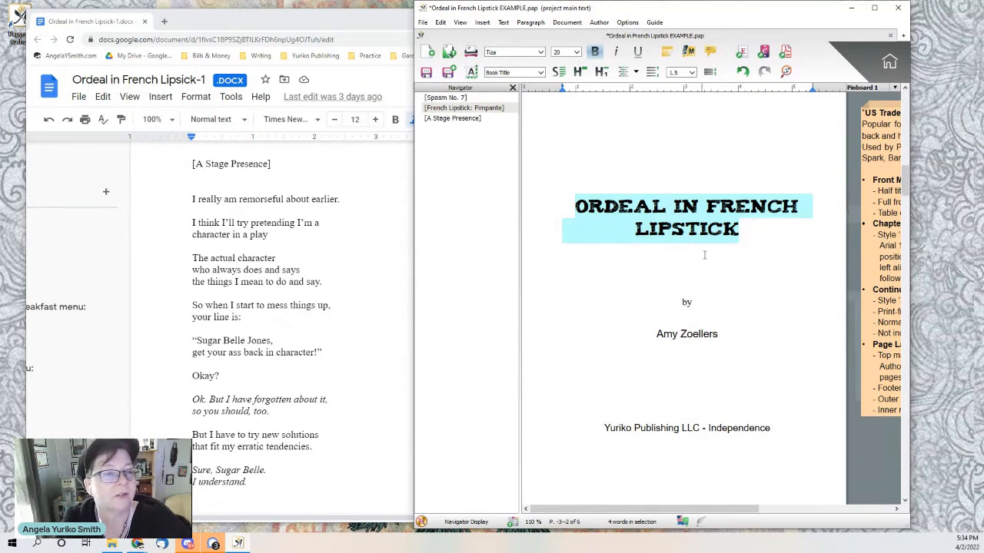
click(672, 238)
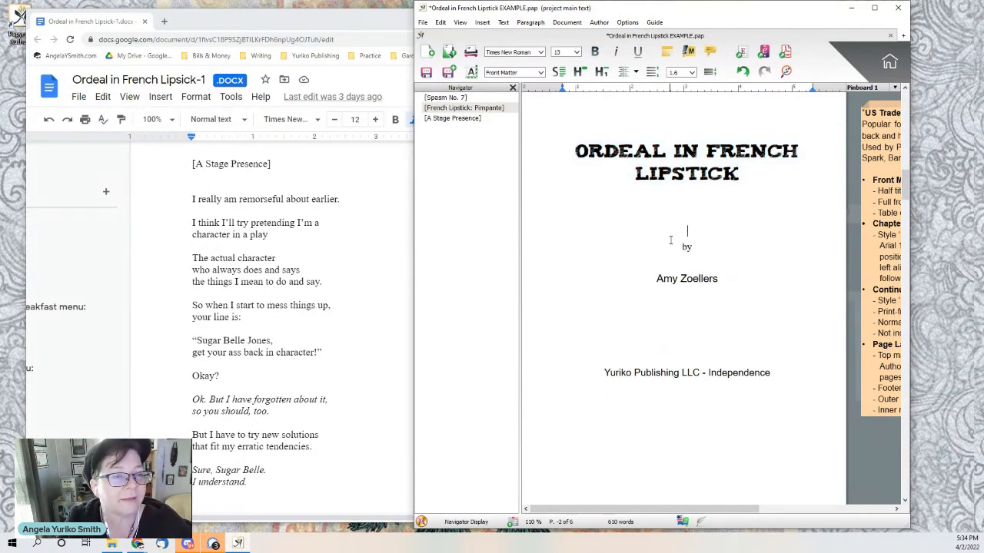
Remove the empty line above 'by' on the title page
click(698, 225)
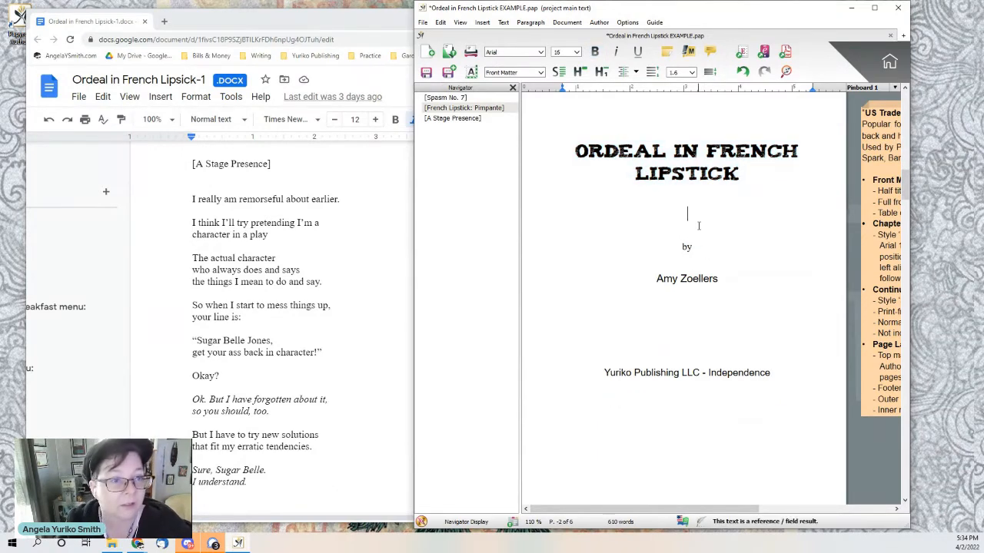
click(687, 235)
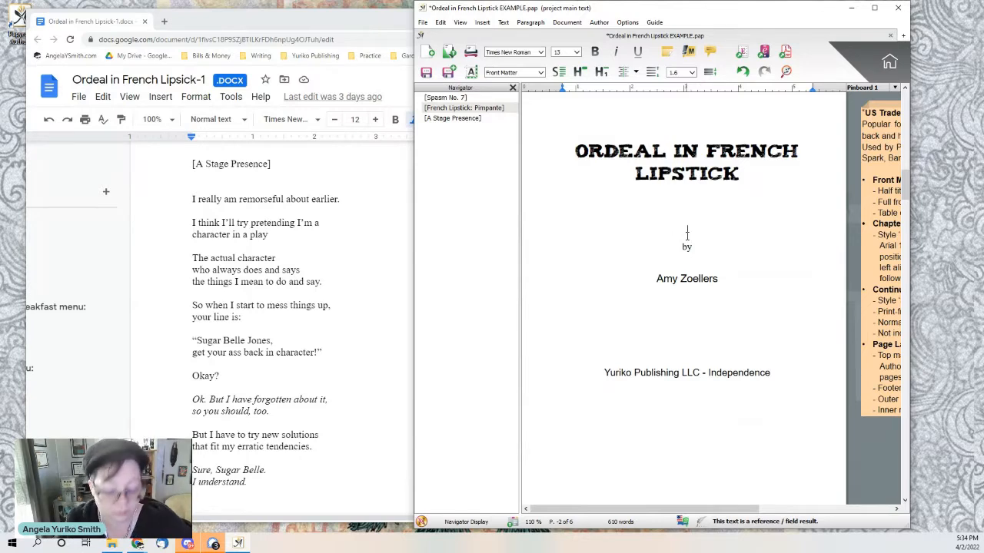
key(BackSpace)
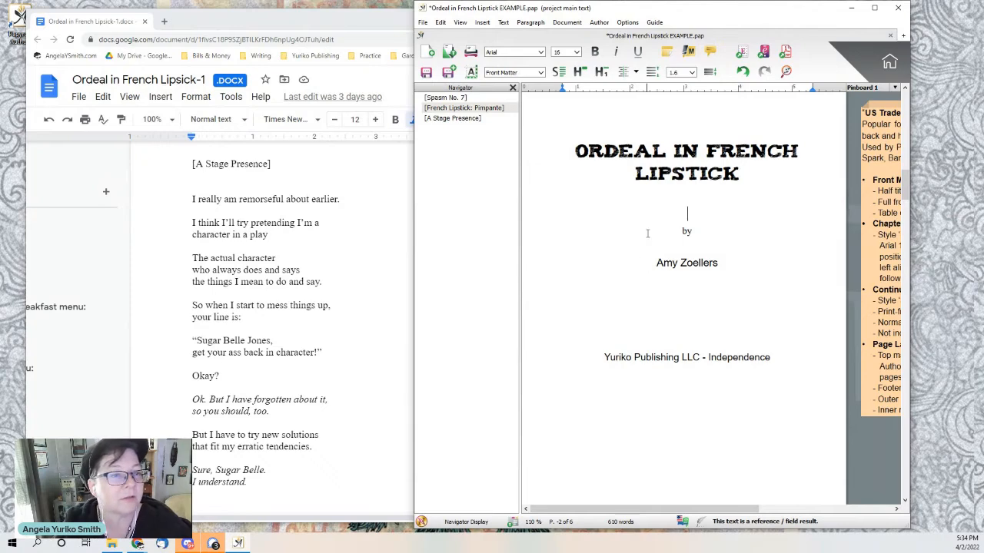
Set the byline, author and publisher lines in Calibri Light
drag(647, 234, 782, 361)
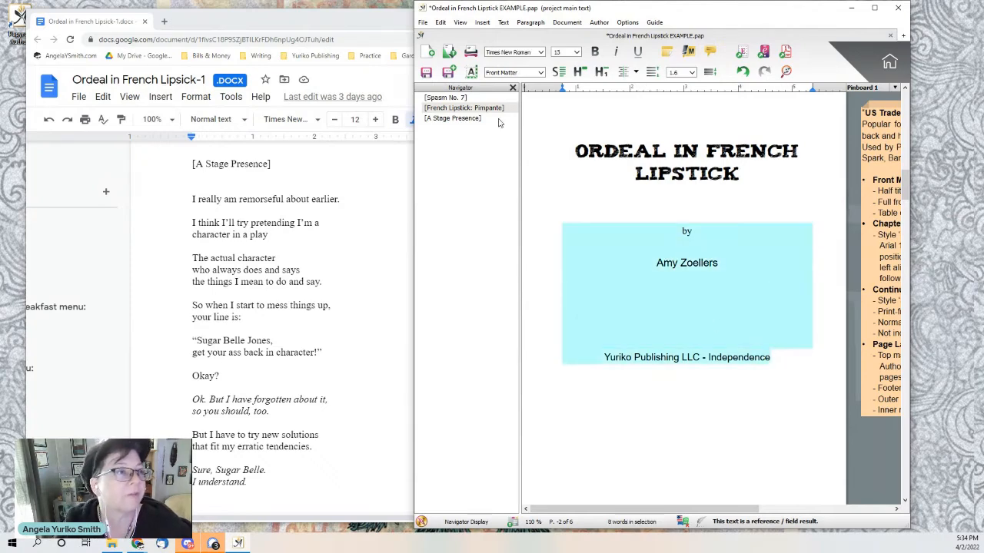
click(523, 52)
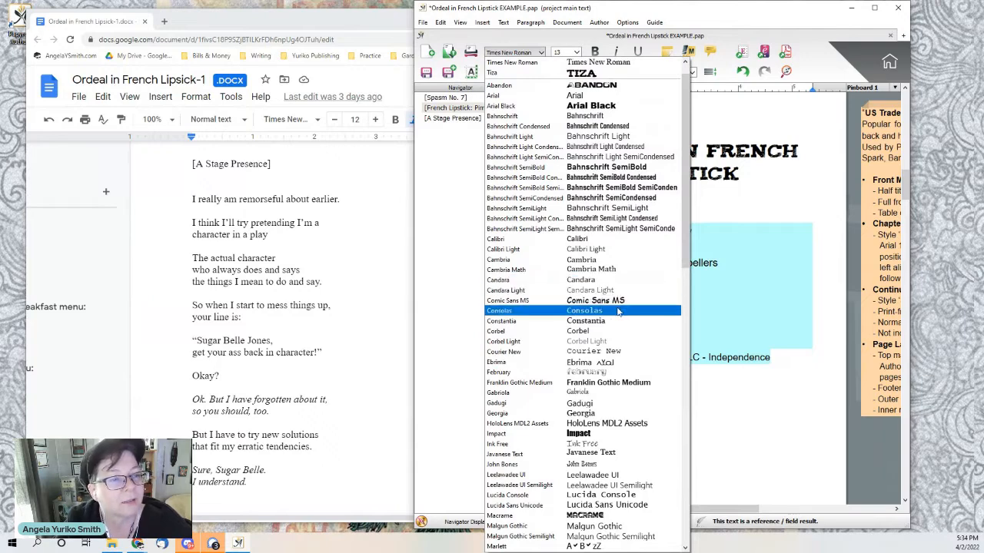
click(604, 250)
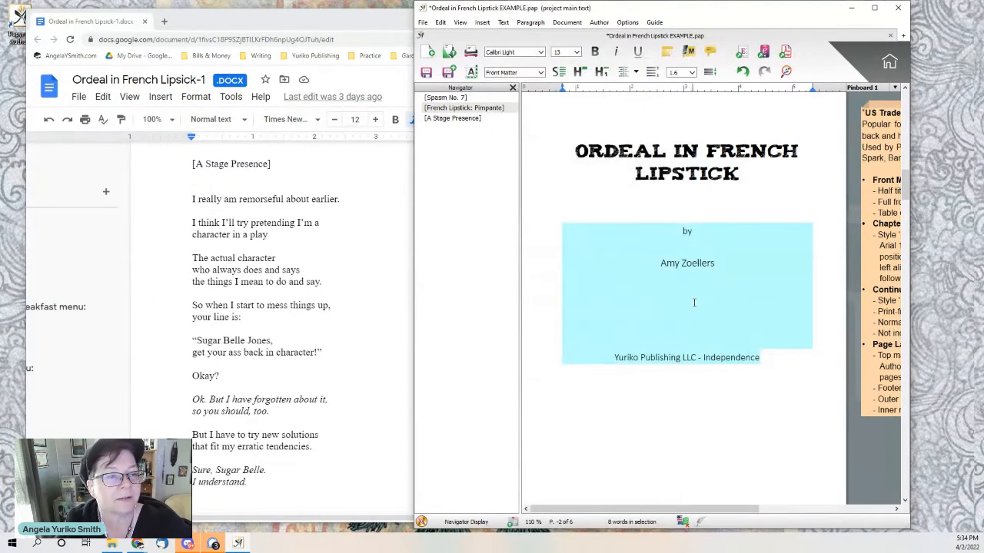
click(698, 301)
scroll(696, 306, down, 10)
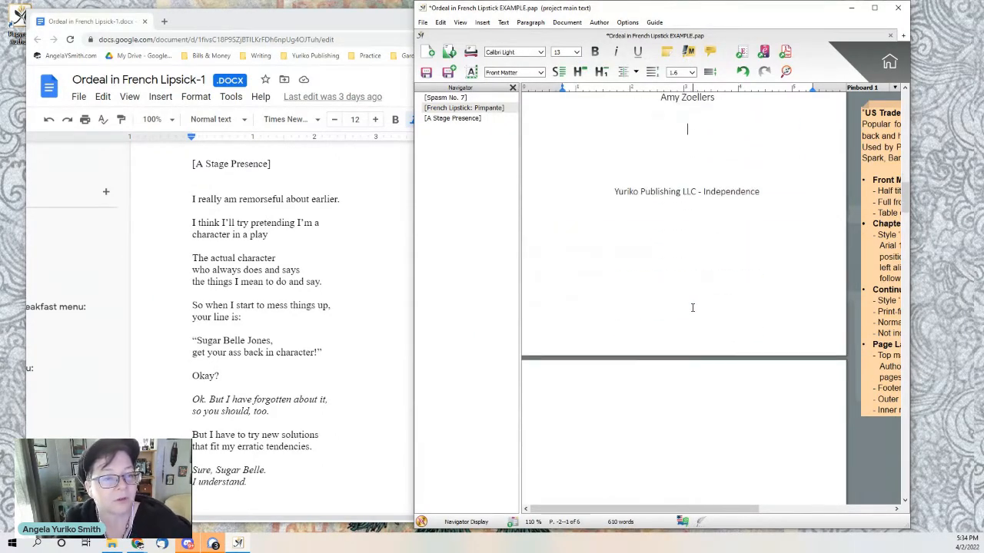
scroll(692, 307, down, 5)
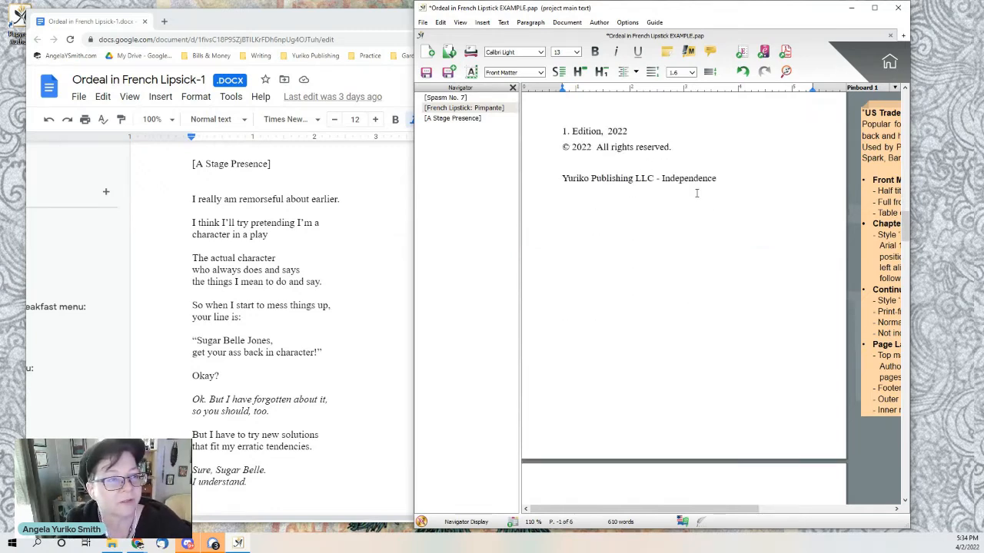
scroll(658, 277, down, 8)
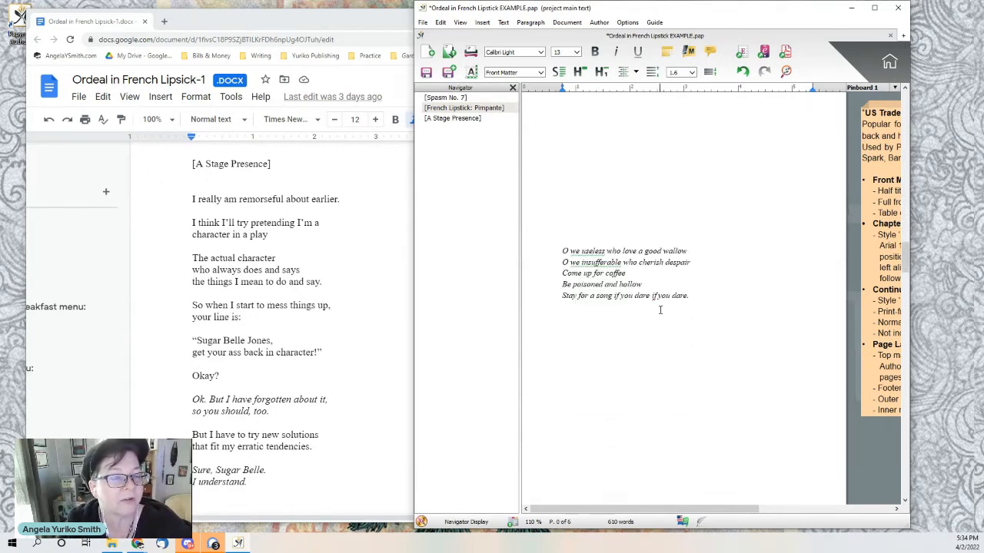
scroll(660, 310, down, 8)
click(750, 287)
Change the 'Table of Contents' heading font to Tiza
triple_click(751, 287)
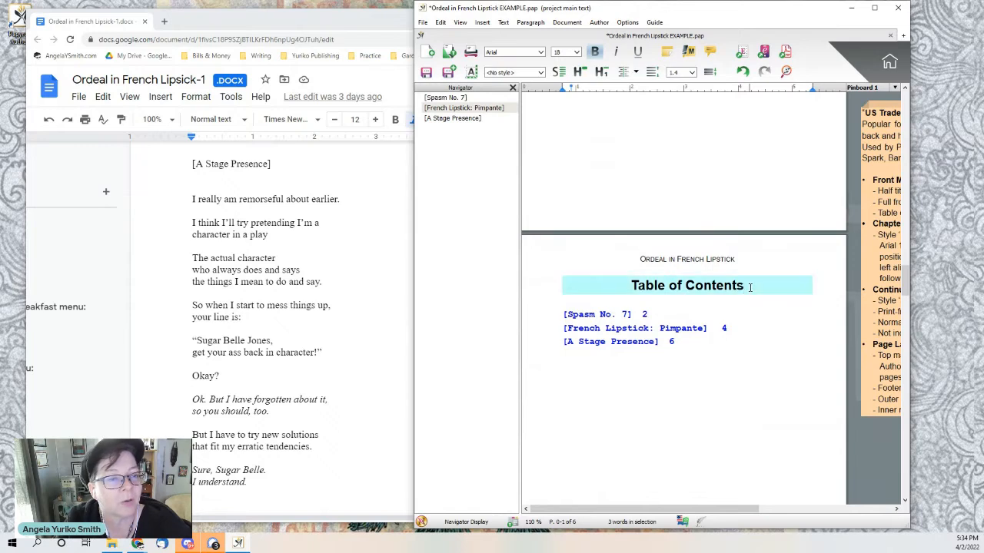
click(738, 285)
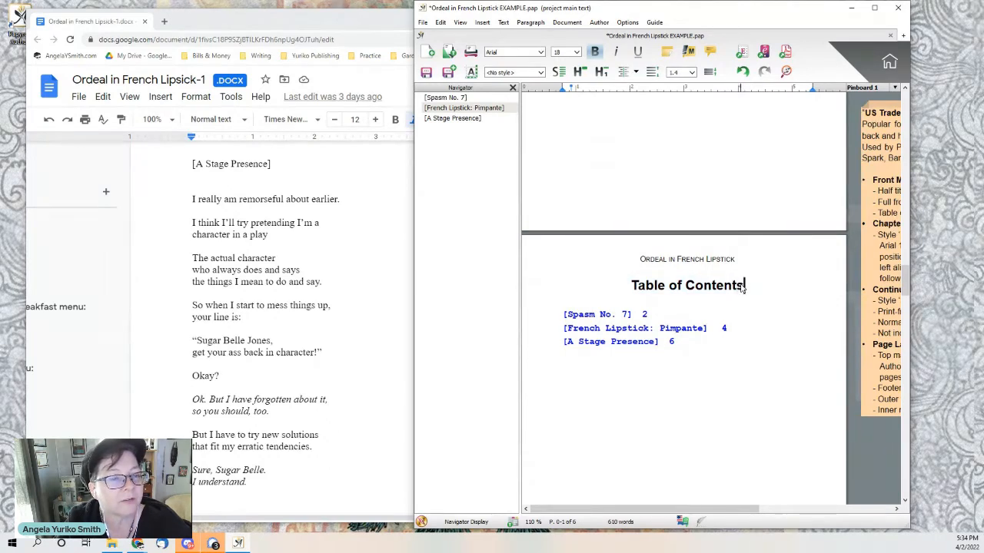
drag(744, 285, 563, 286)
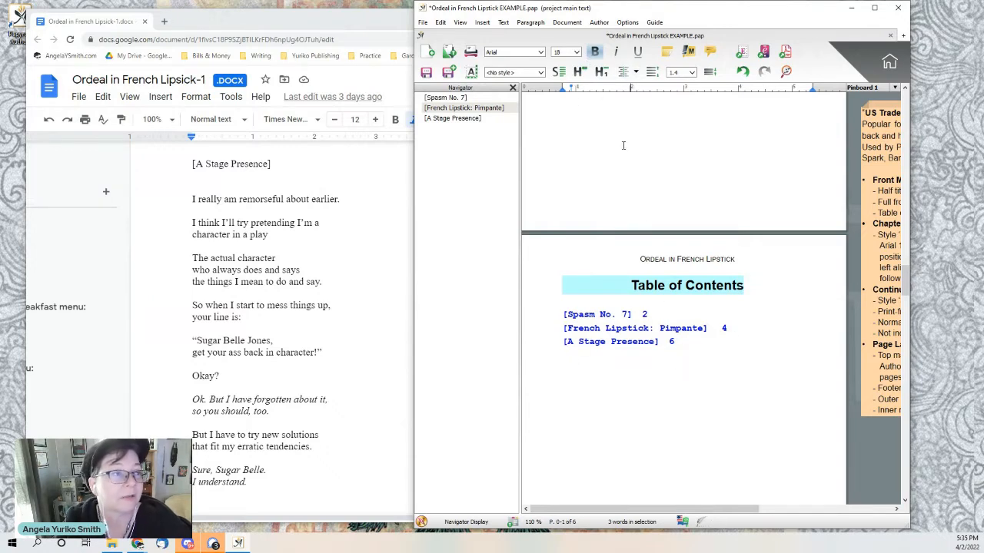
click(542, 53)
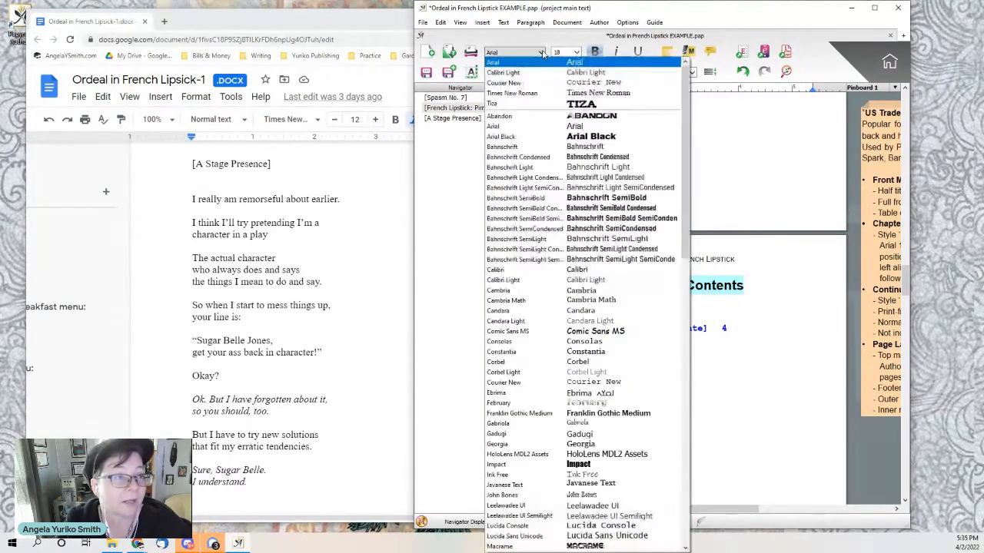
click(581, 106)
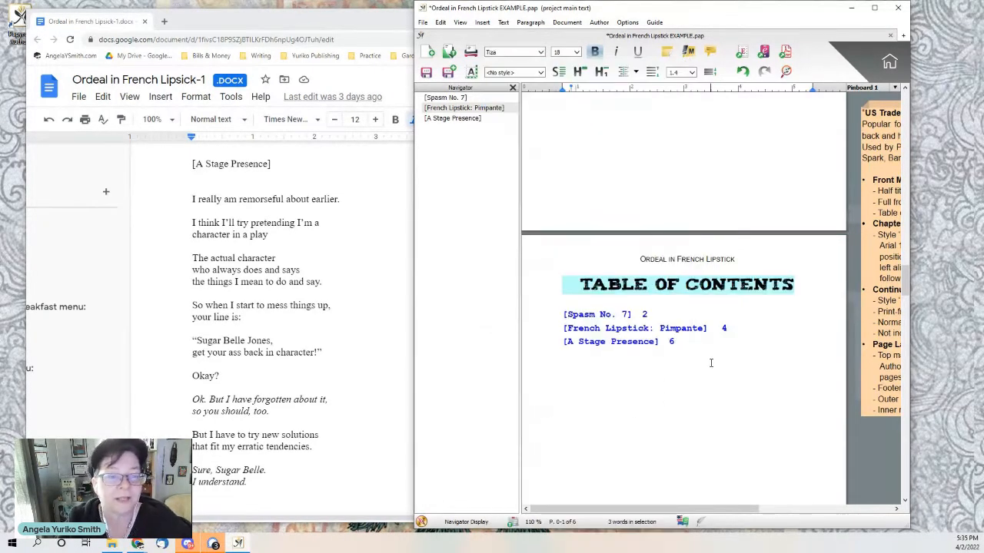
click(711, 363)
scroll(713, 353, down, 1)
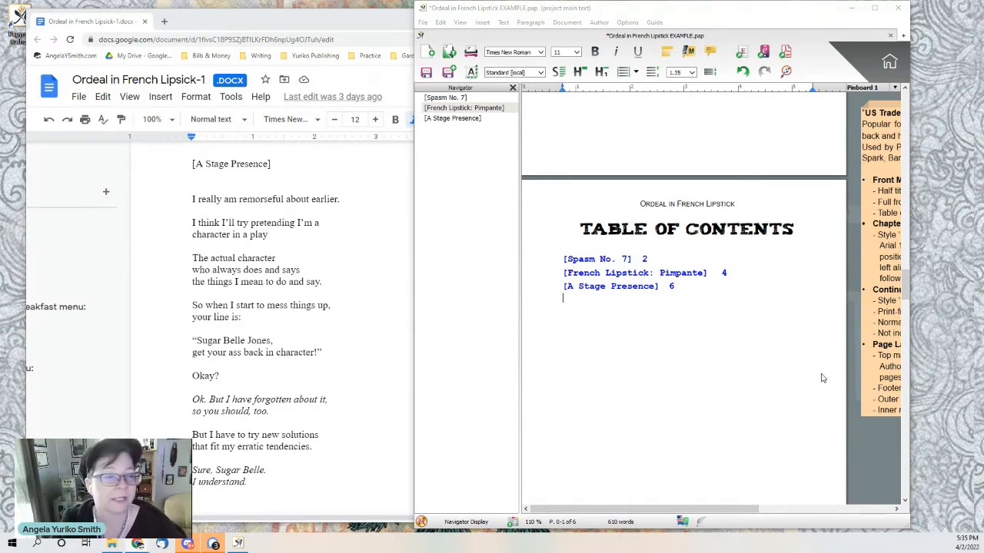
Set the 'Spasm No. 7' chapter heading in the Tiza font
scroll(815, 381, down, 10)
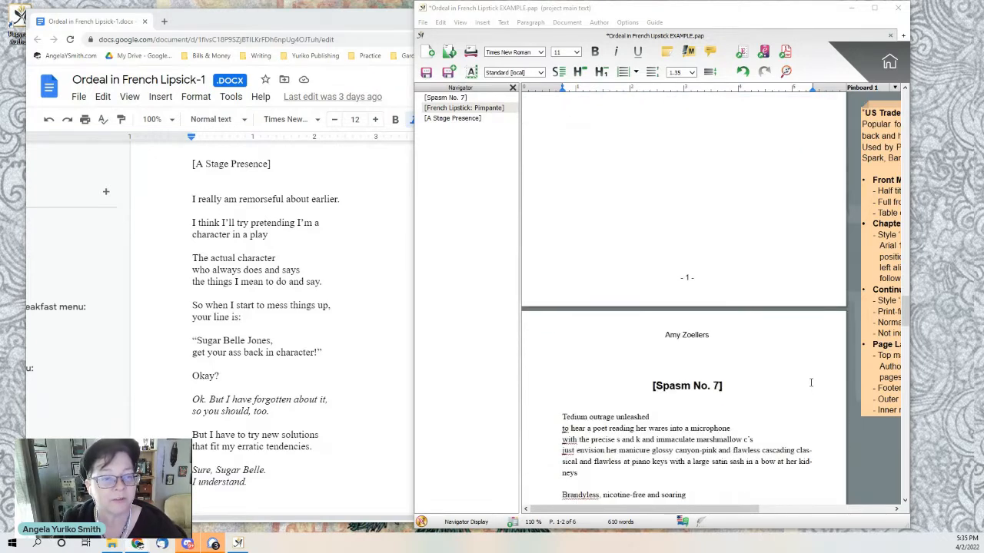
scroll(810, 382, down, 3)
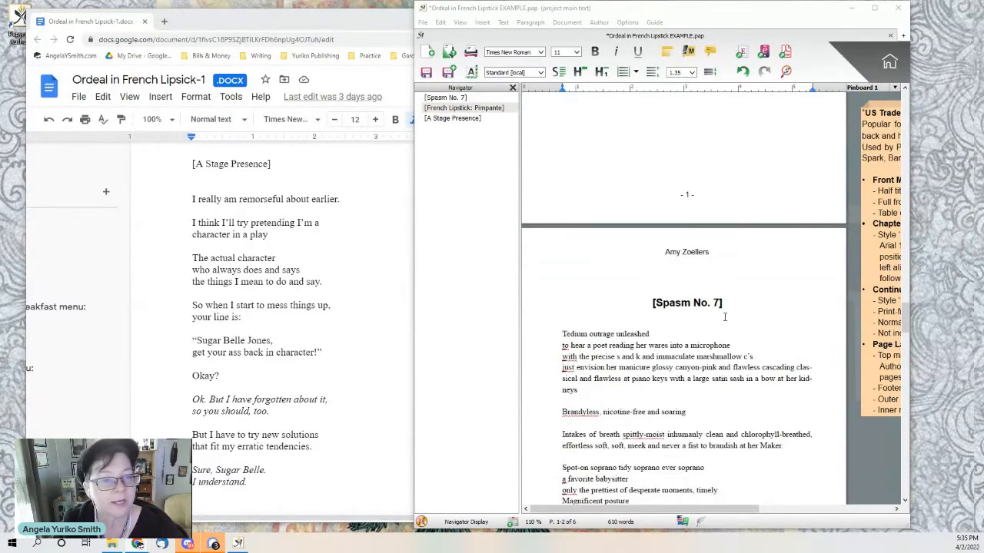
drag(723, 307, 650, 307)
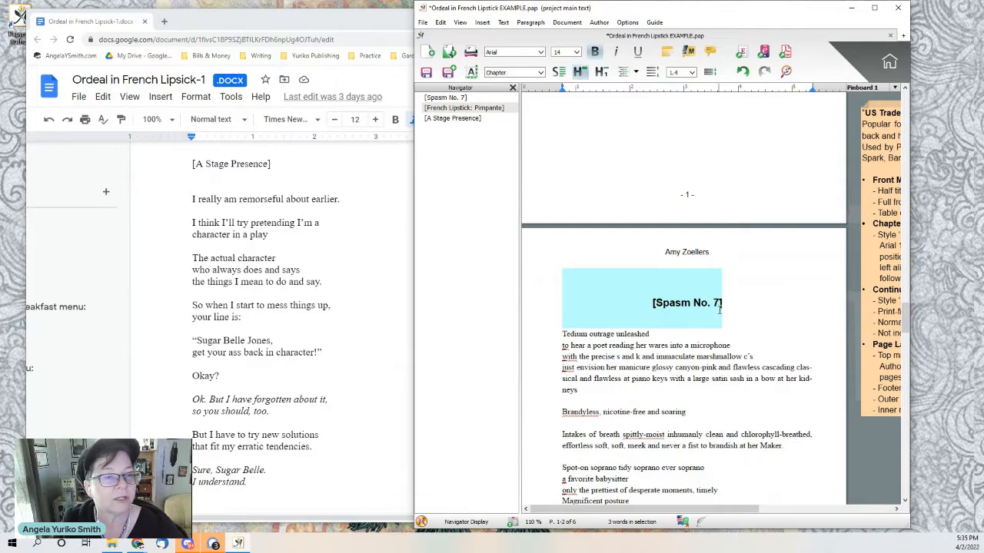
click(523, 56)
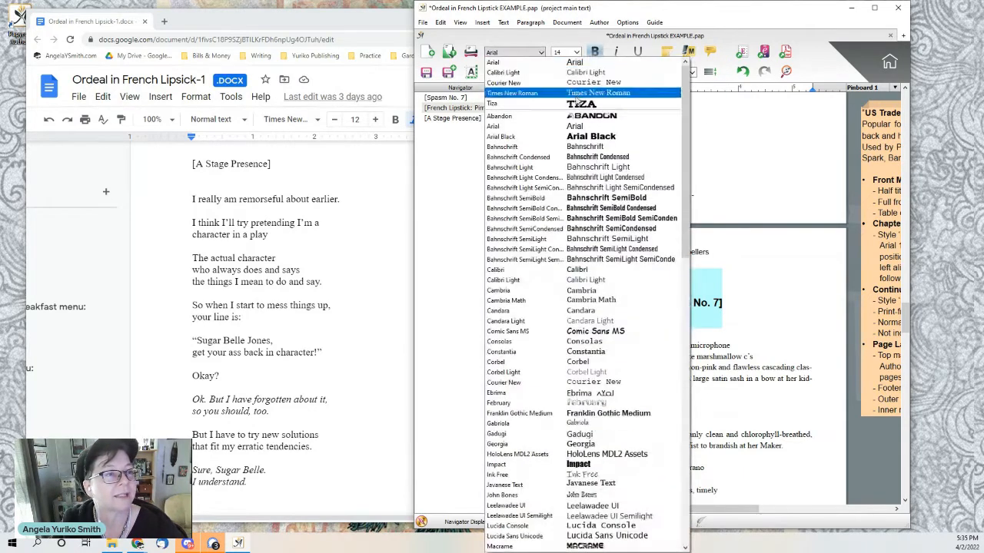
click(578, 106)
click(703, 321)
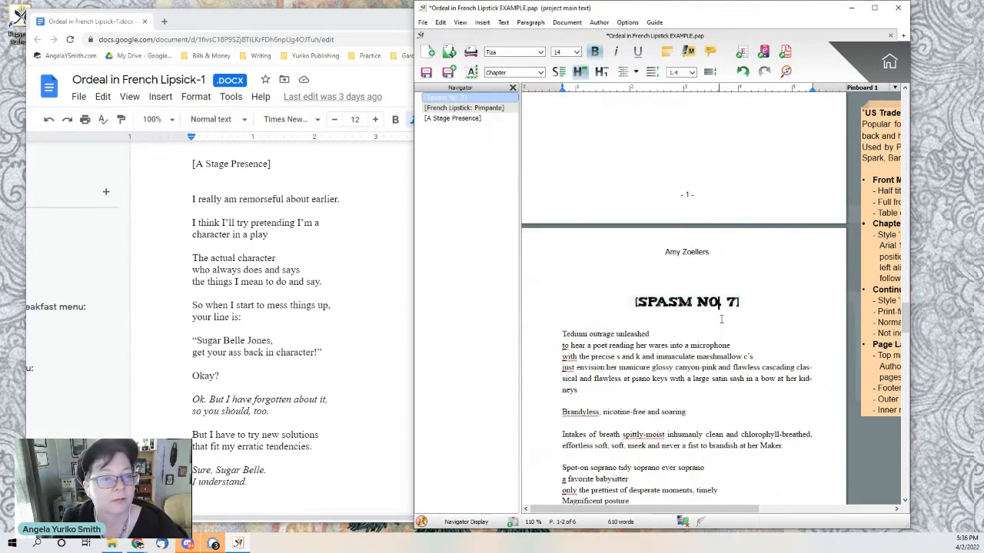
Delete the empty paragraph at the top of page 3, before the second chapter
scroll(722, 331, down, 10)
scroll(741, 336, down, 10)
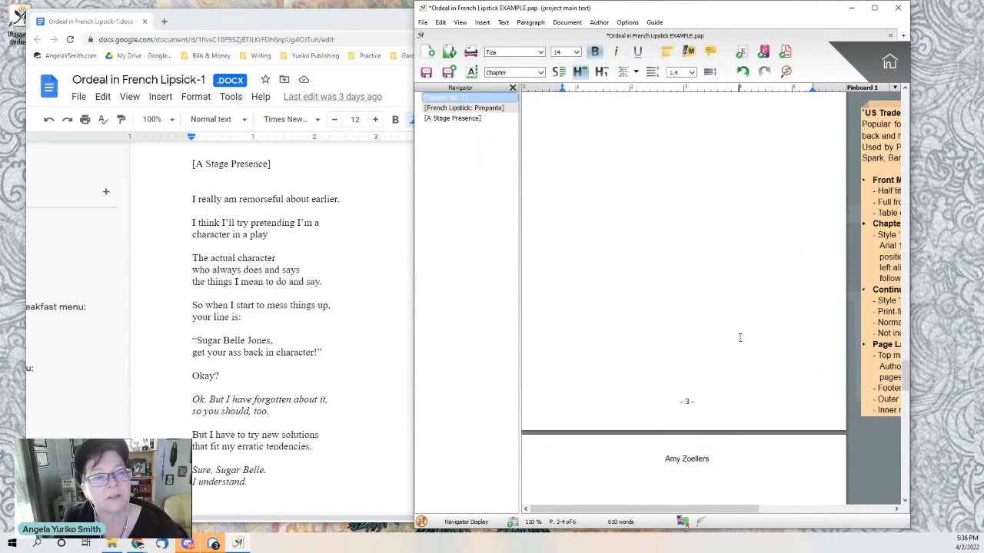
scroll(734, 323, up, 5)
scroll(727, 316, up, 5)
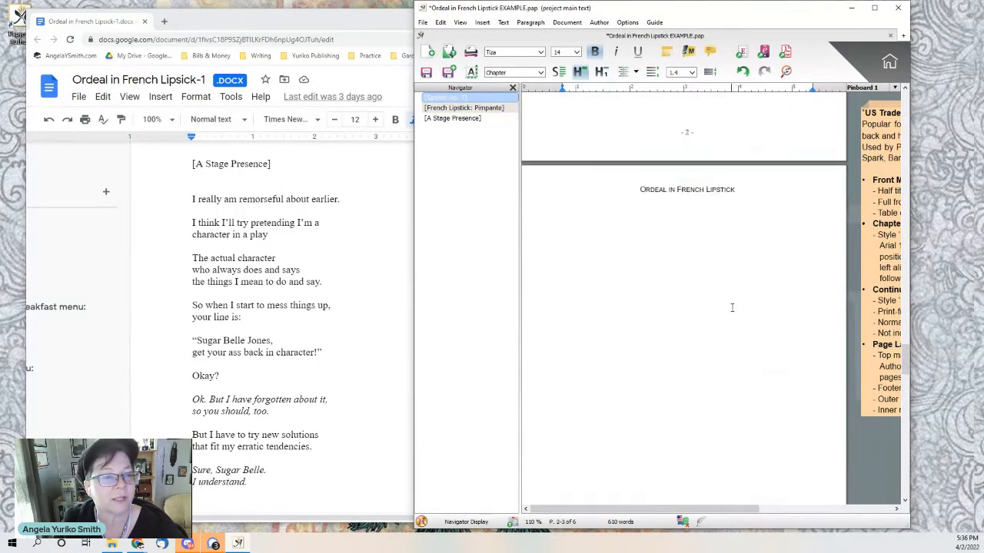
click(719, 326)
key(BackSpace)
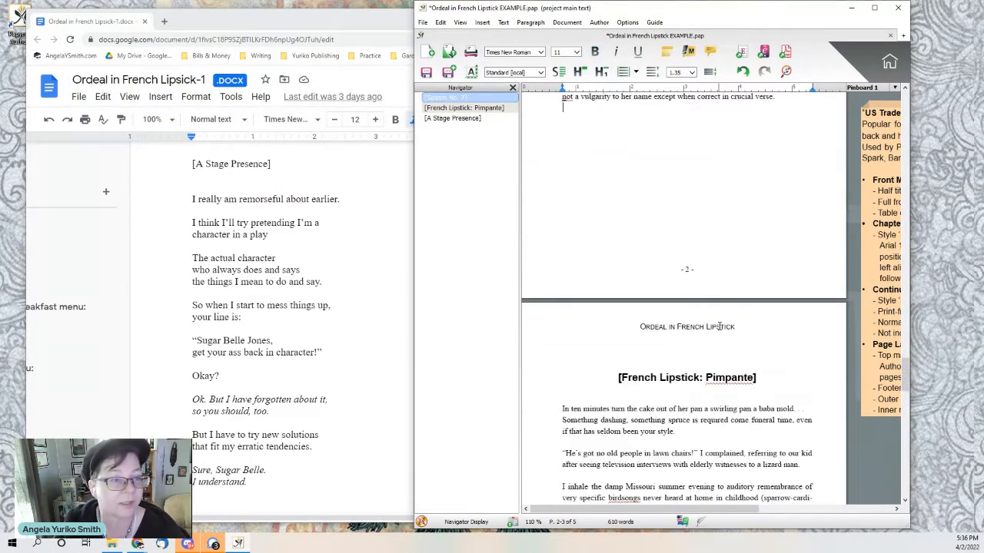
Set the 'French Lipstick: Pimpante' chapter heading in the Tiza font
scroll(715, 292, up, 3)
scroll(741, 345, down, 2)
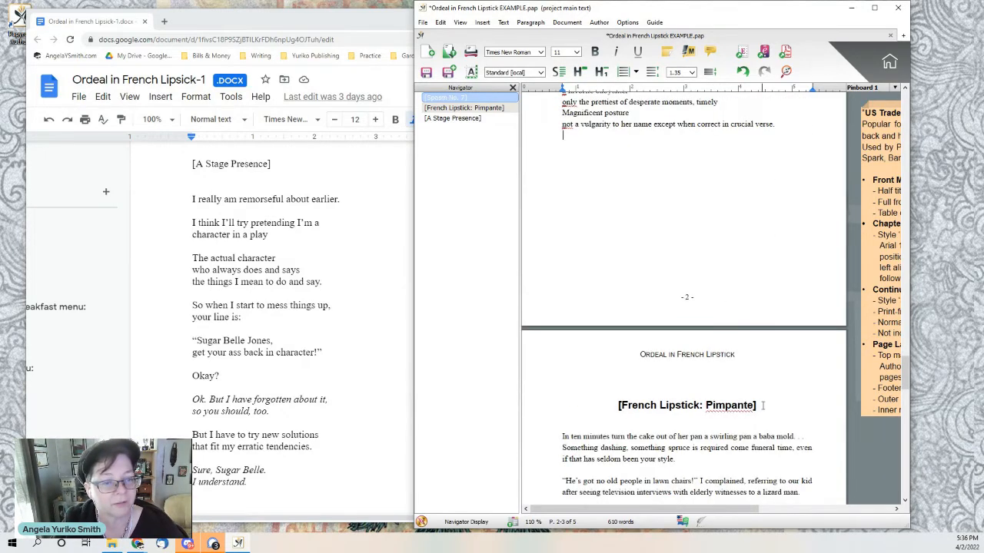
drag(763, 405, 561, 406)
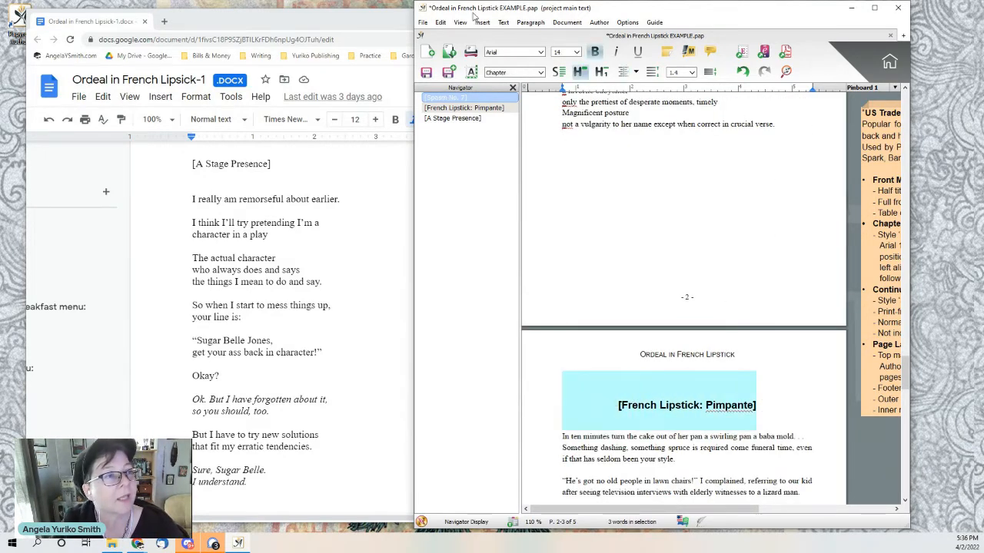
click(523, 51)
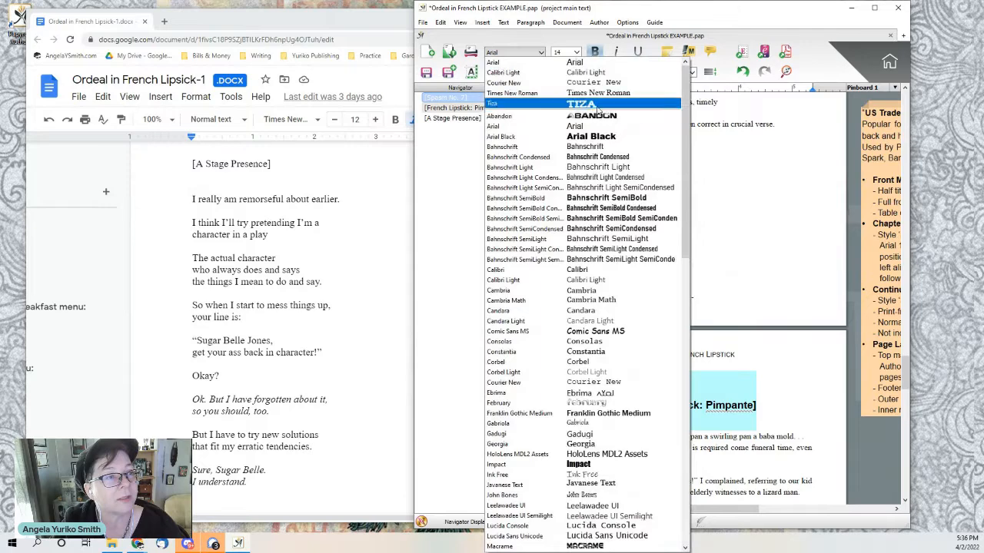
click(597, 107)
Set the 'A Stage Presence' chapter heading in the Tiza font
scroll(730, 360, down, 10)
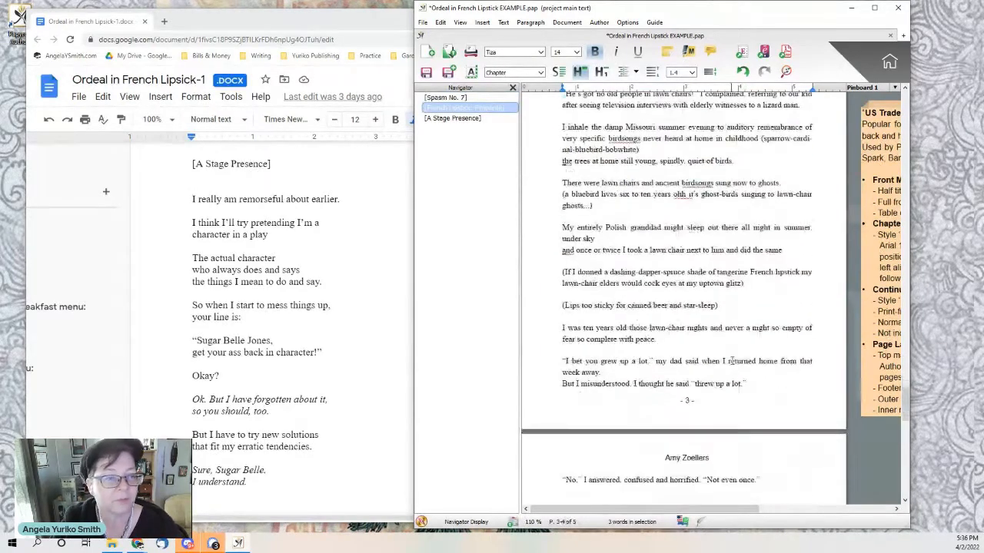
scroll(730, 361, down, 15)
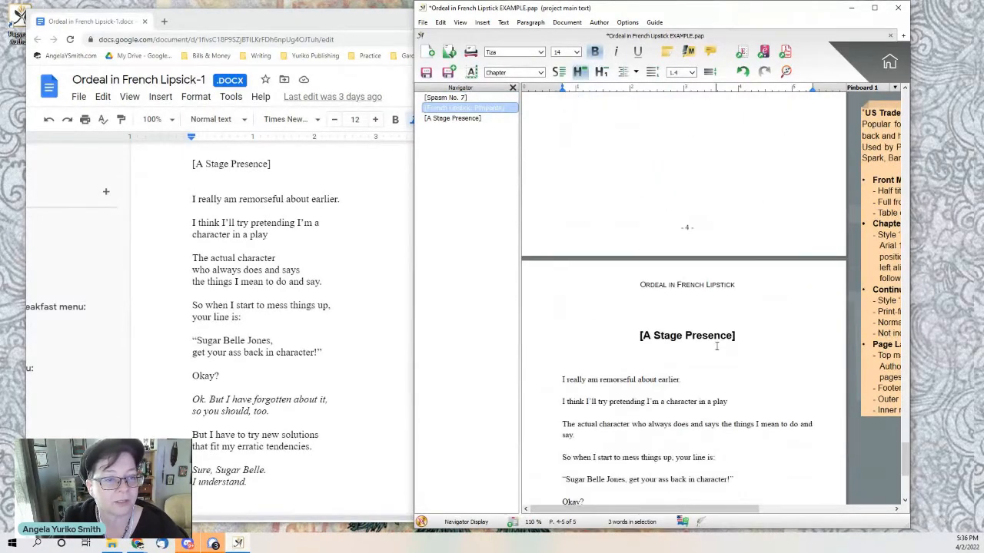
drag(743, 338, 641, 323)
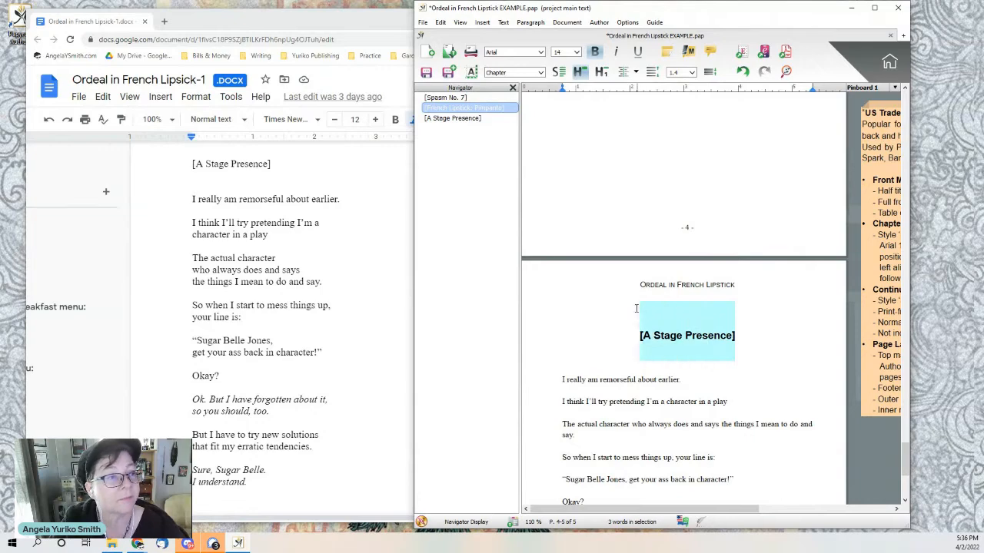
click(540, 52)
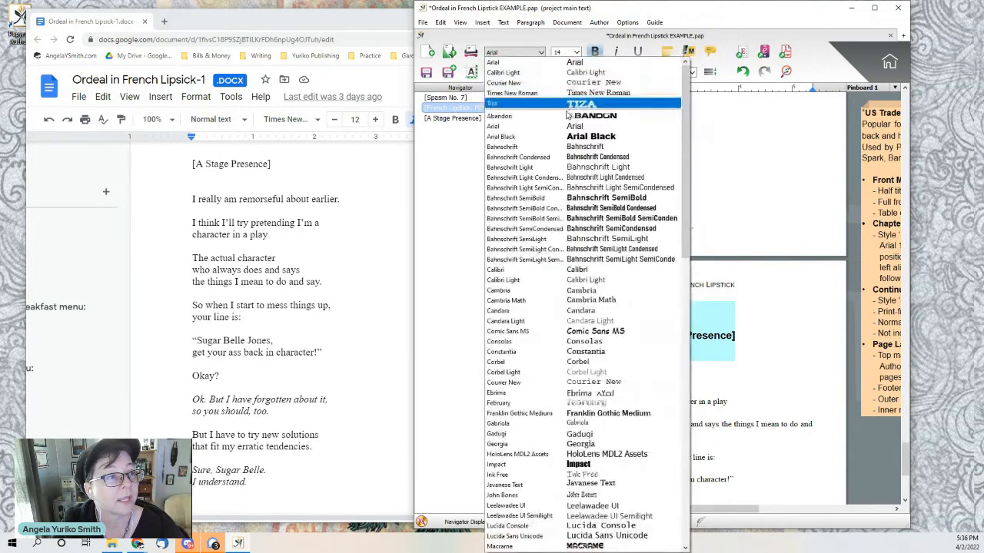
click(571, 103)
click(767, 354)
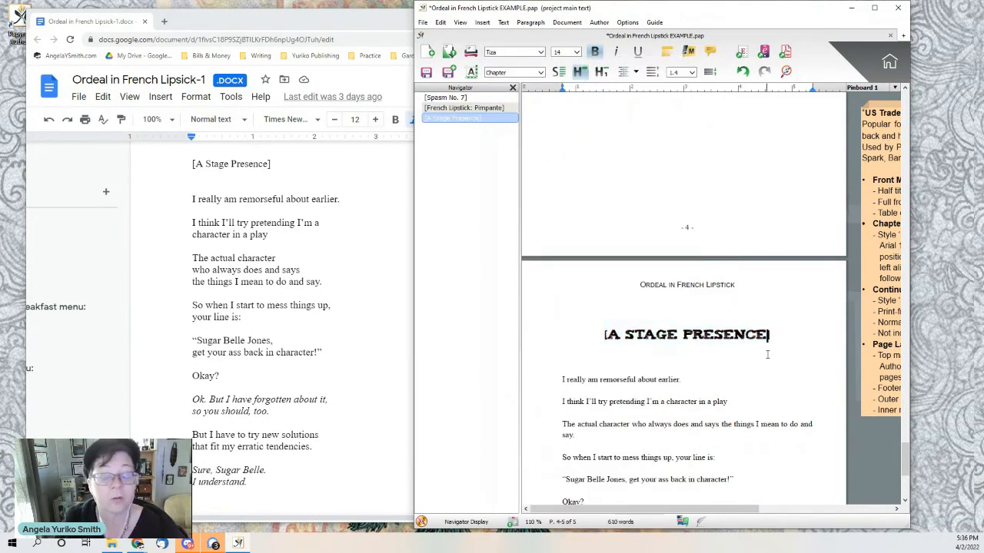
scroll(767, 355, down, 3)
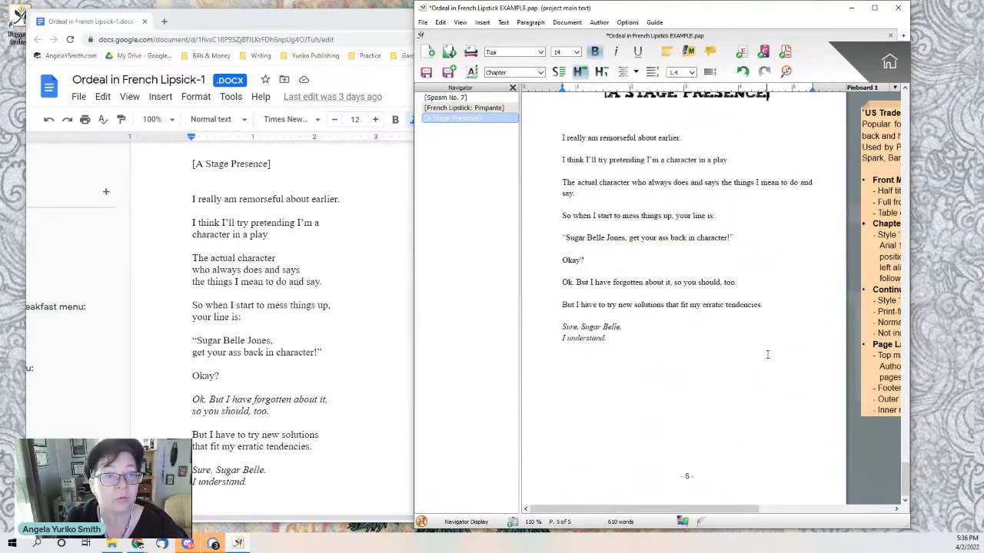
scroll(767, 354, up, 2)
scroll(767, 355, up, 10)
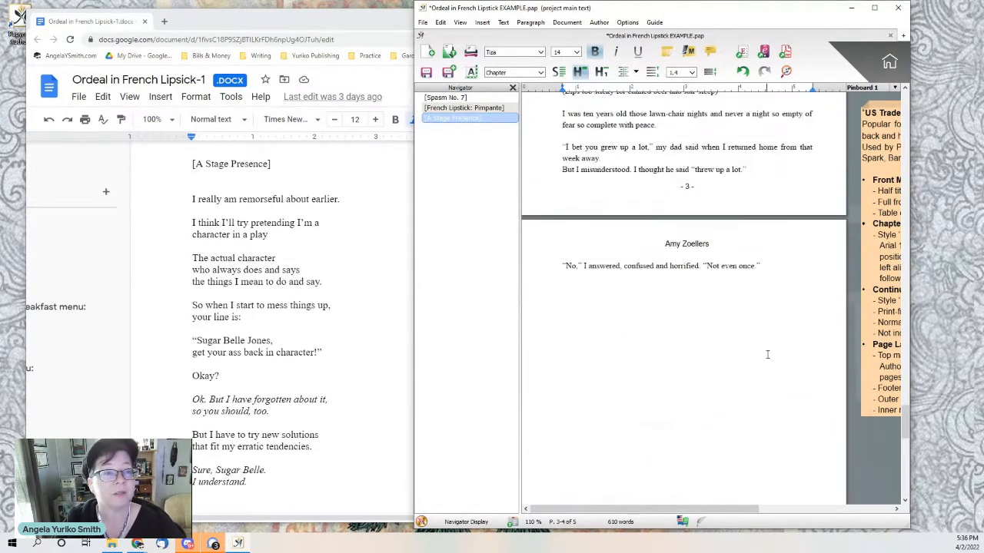
scroll(767, 354, up, 3)
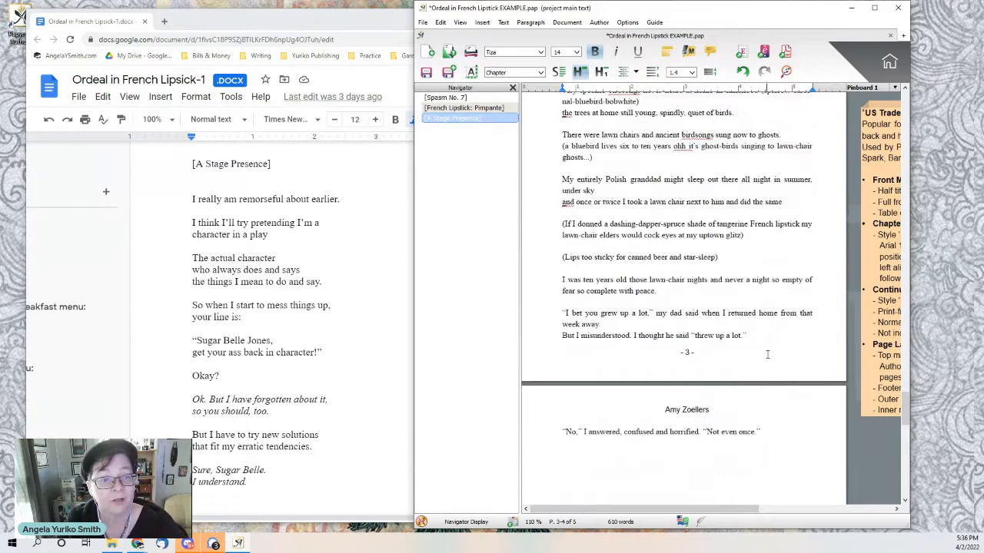
scroll(767, 354, up, 2)
scroll(757, 395, down, 2)
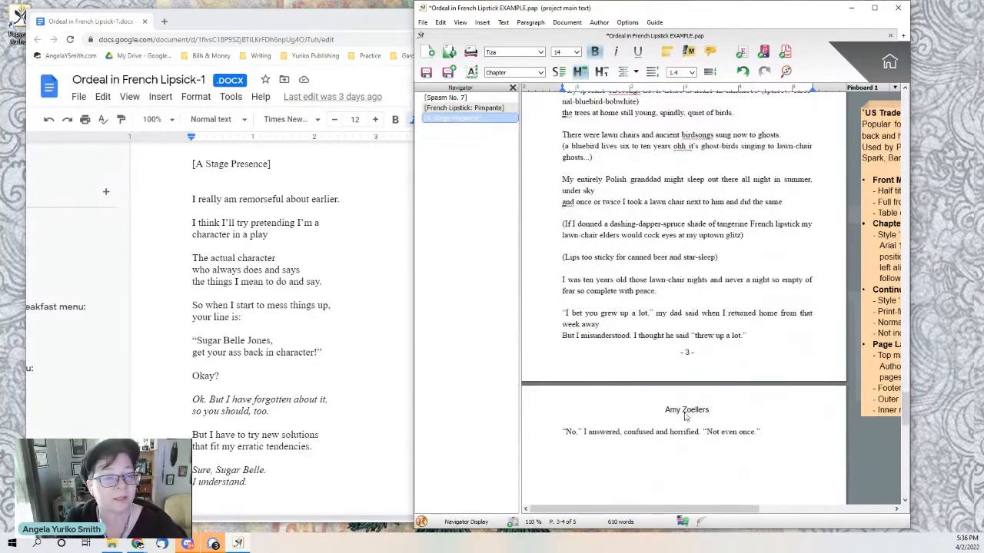
scroll(684, 411, up, 5)
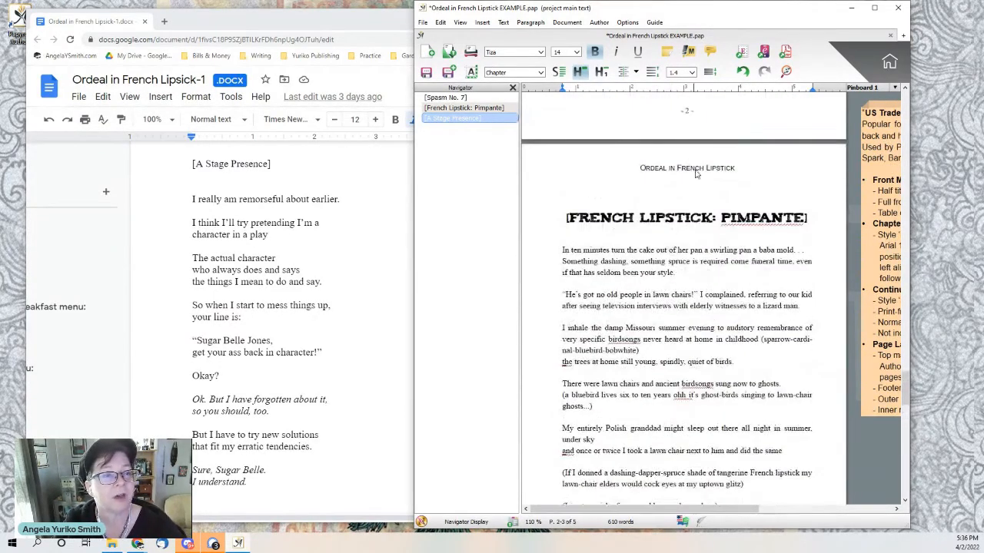
scroll(682, 181, up, 4)
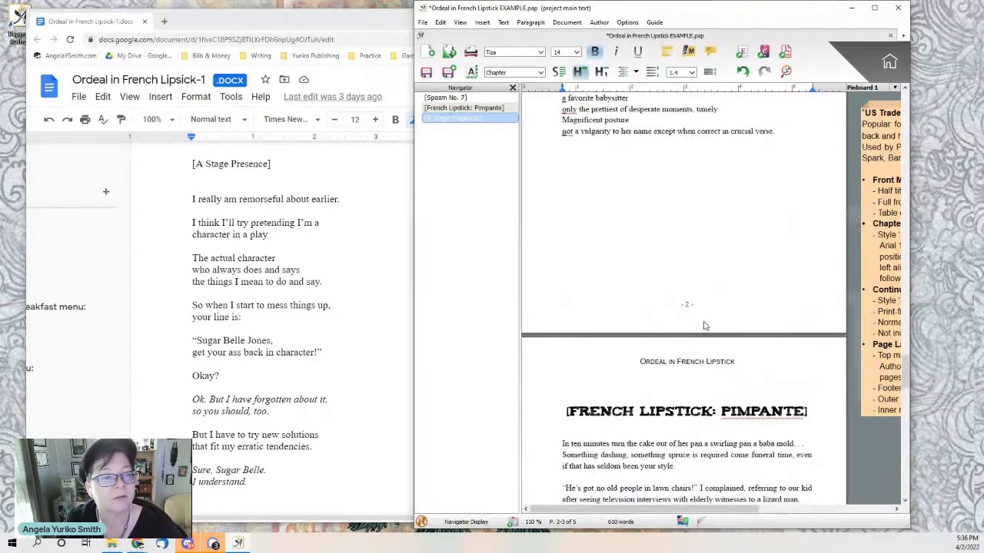
scroll(689, 315, up, 15)
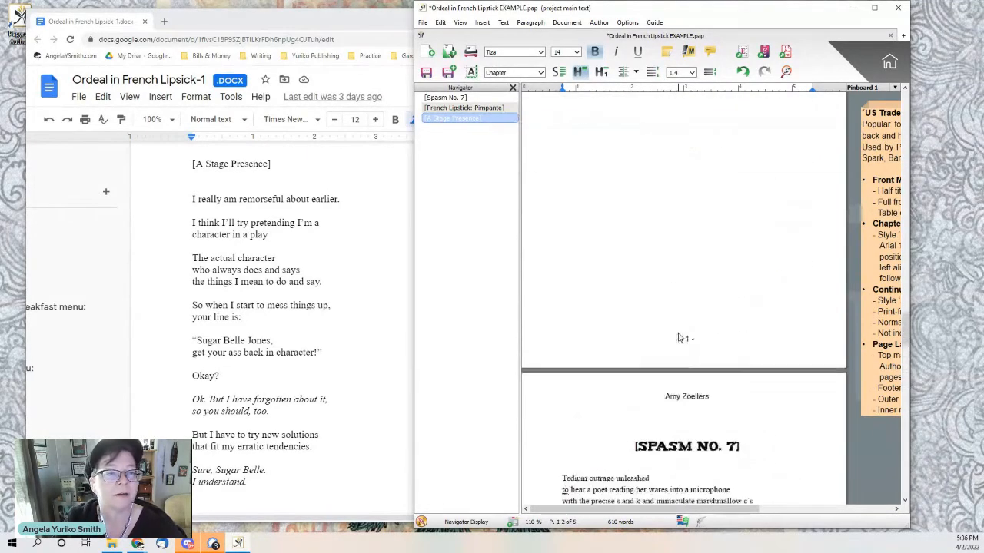
scroll(685, 328, up, 2)
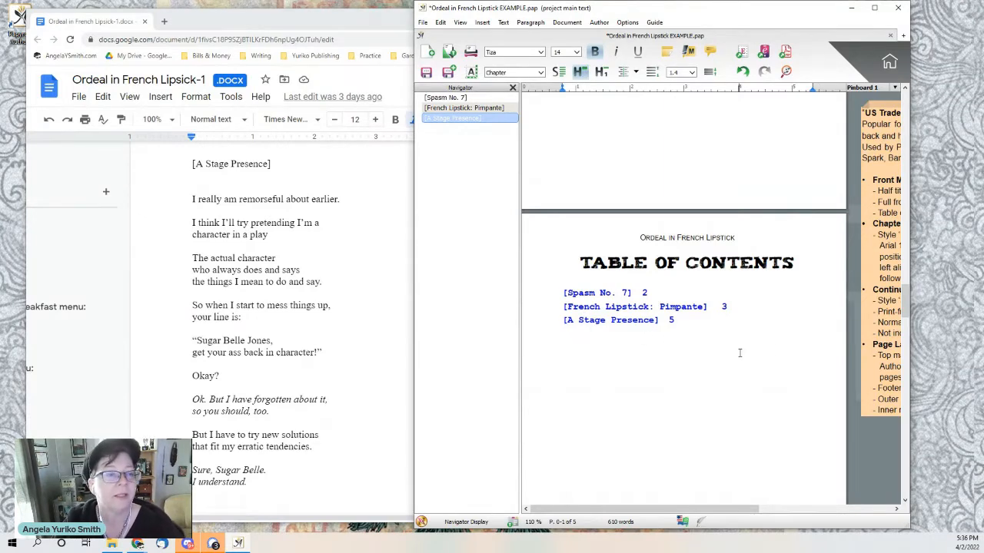
scroll(740, 354, down, 10)
scroll(745, 254, up, 6)
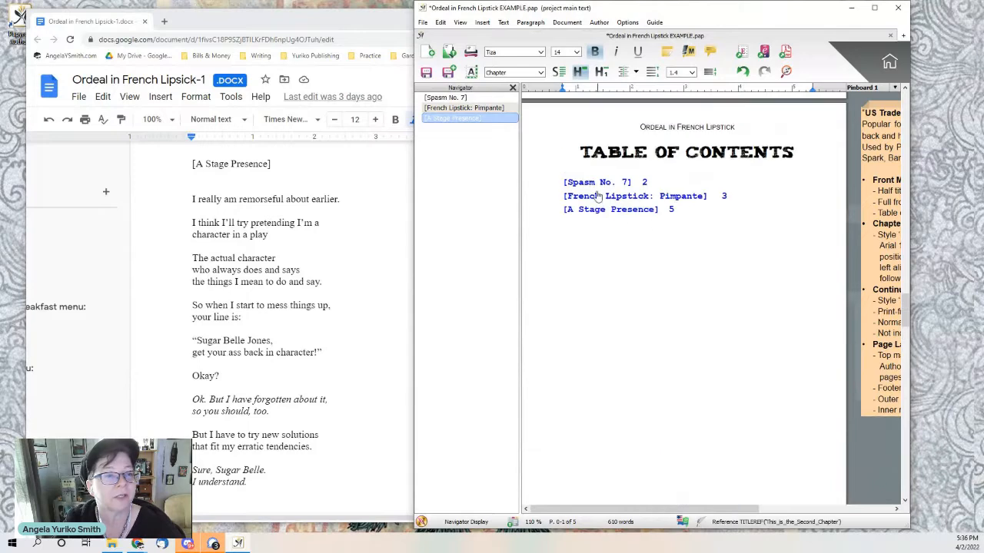
scroll(742, 387, down, 7)
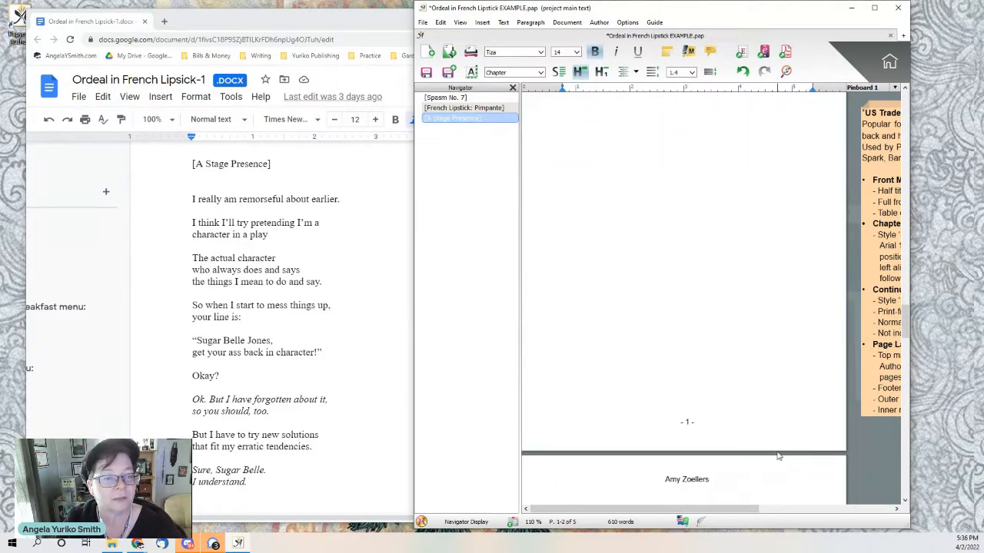
scroll(777, 456, down, 2)
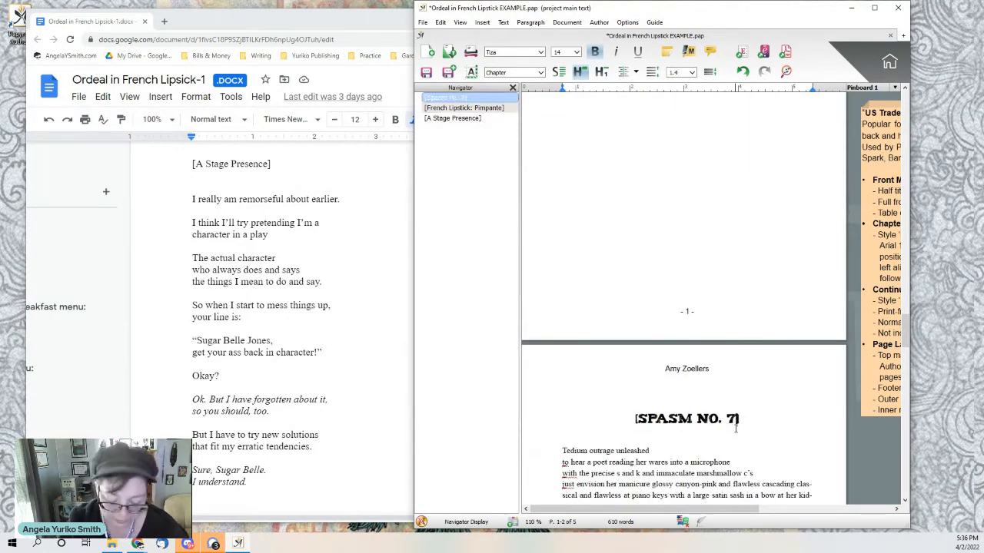
key(BackSpace)
text(8)
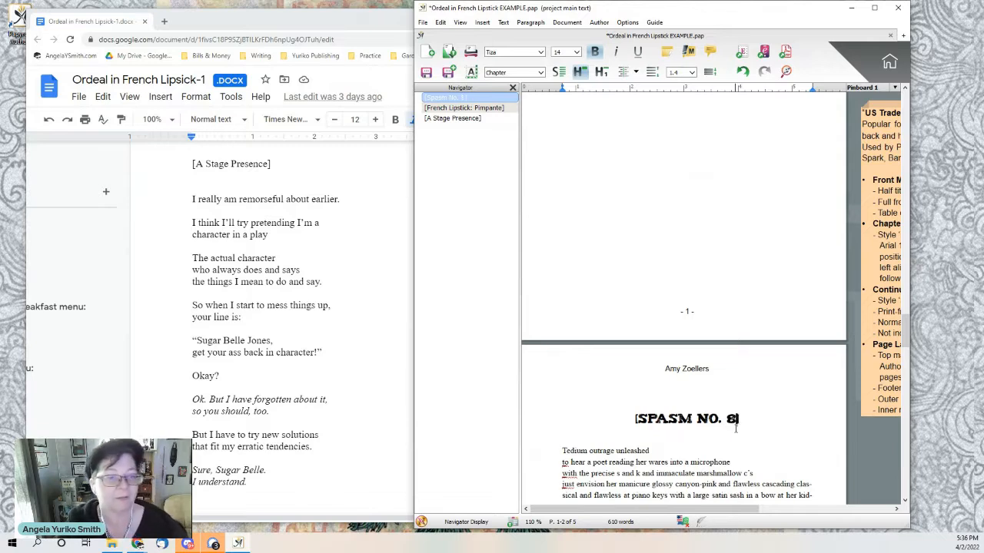
scroll(761, 408, up, 5)
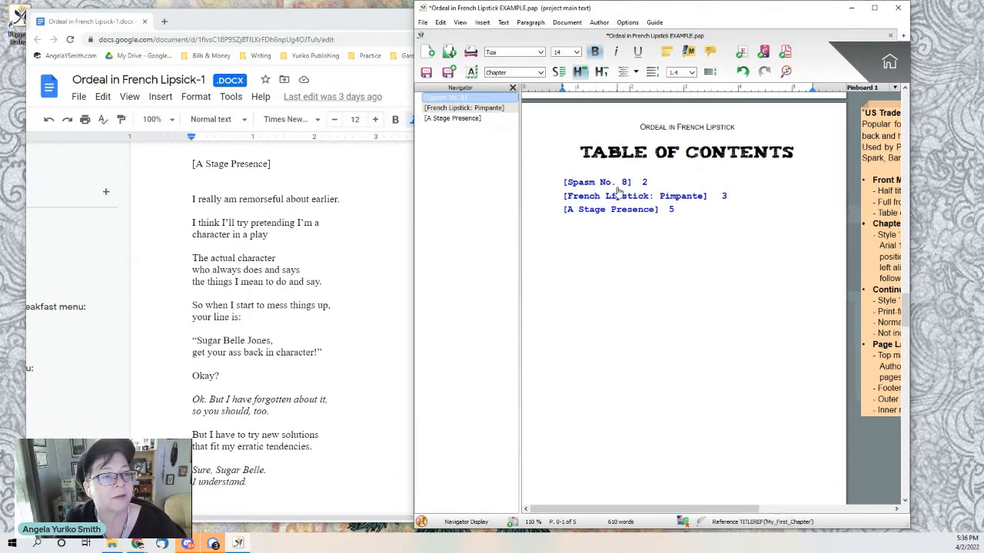
scroll(684, 404, down, 5)
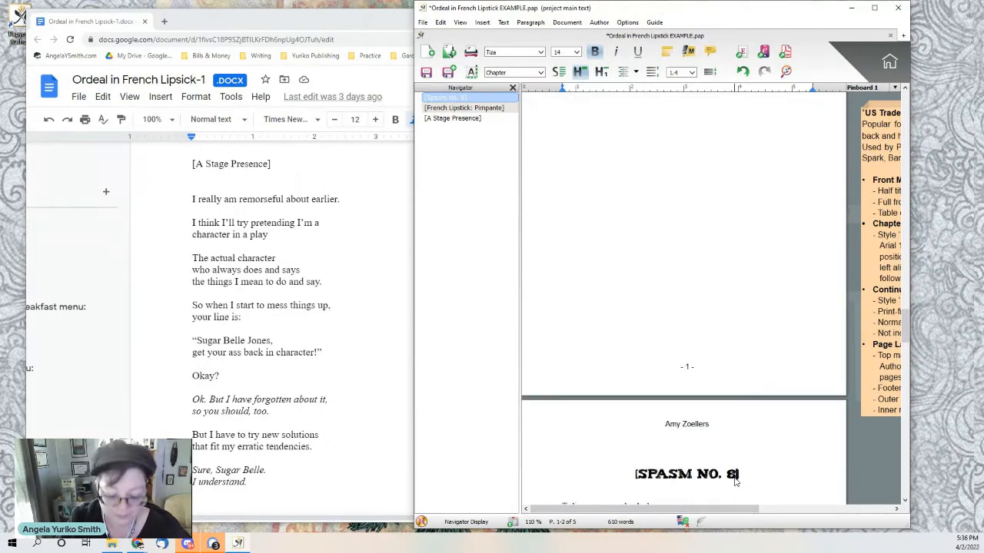
click(733, 475)
key(BackSpace)
text(7)
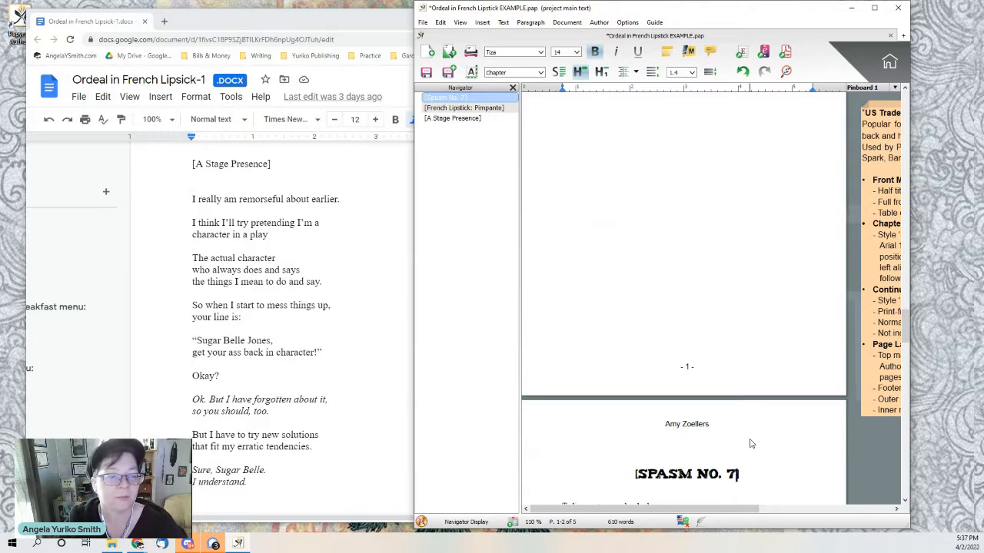
scroll(751, 444, down, 10)
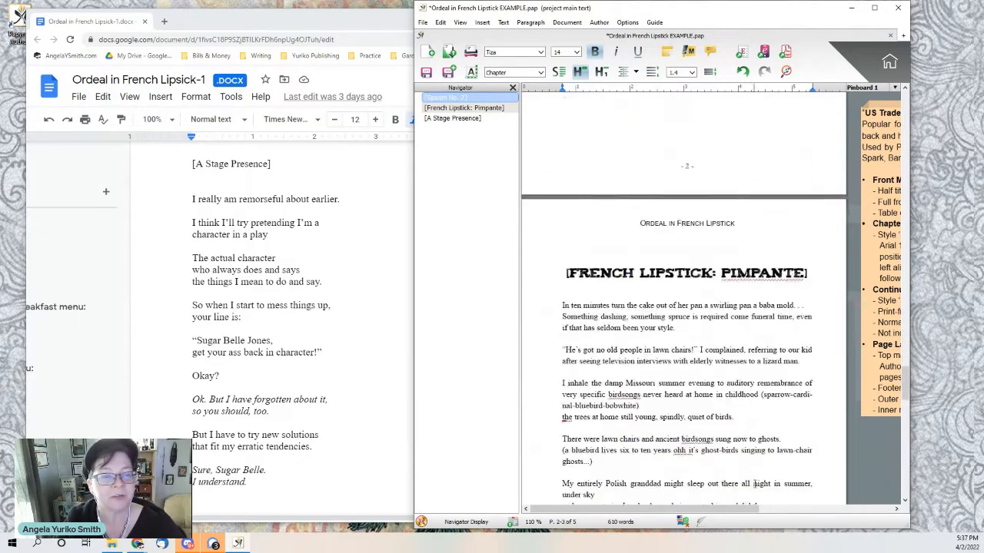
Look through the three chapters, then maximize the poetry book window to full screen
scroll(746, 277, down, 3)
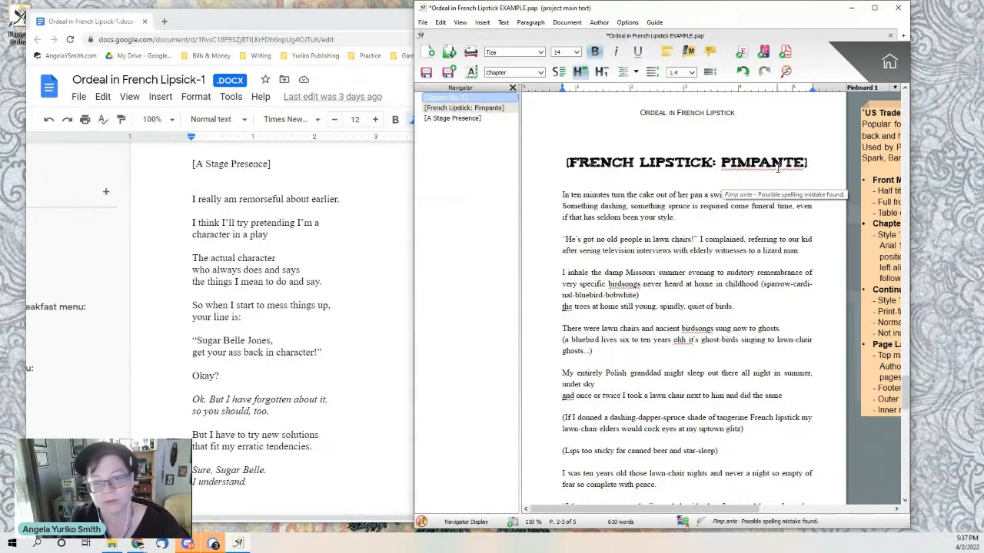
scroll(730, 241, up, 10)
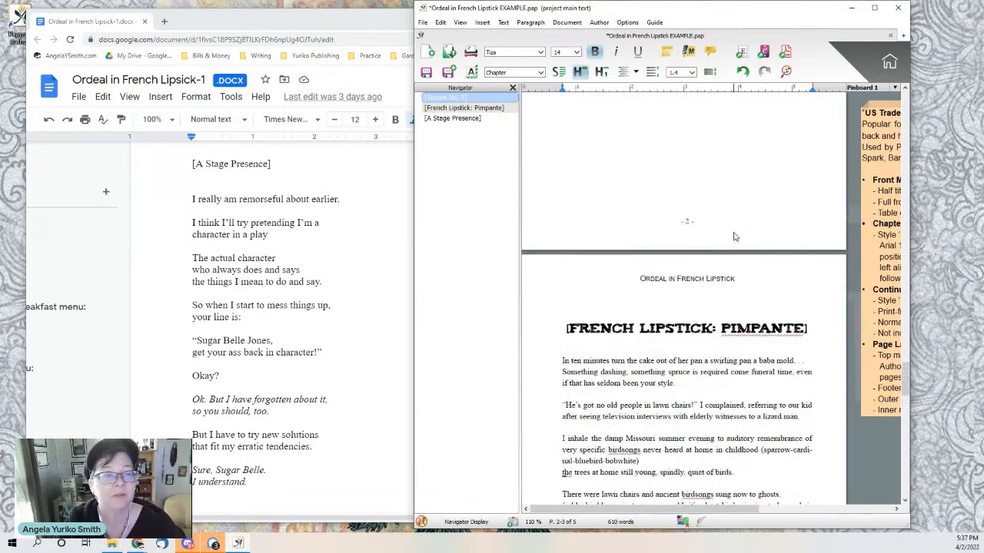
scroll(730, 242, up, 10)
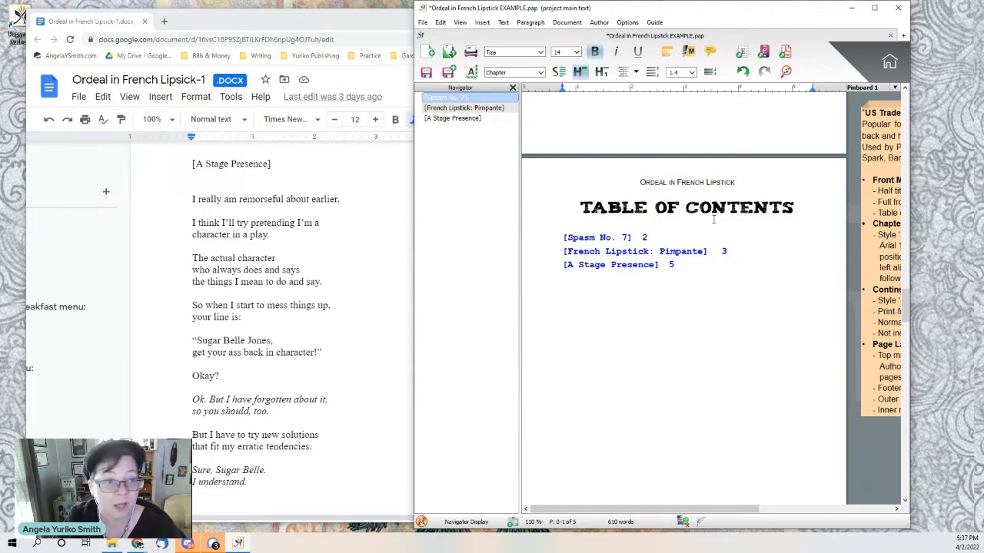
scroll(666, 259, up, 2)
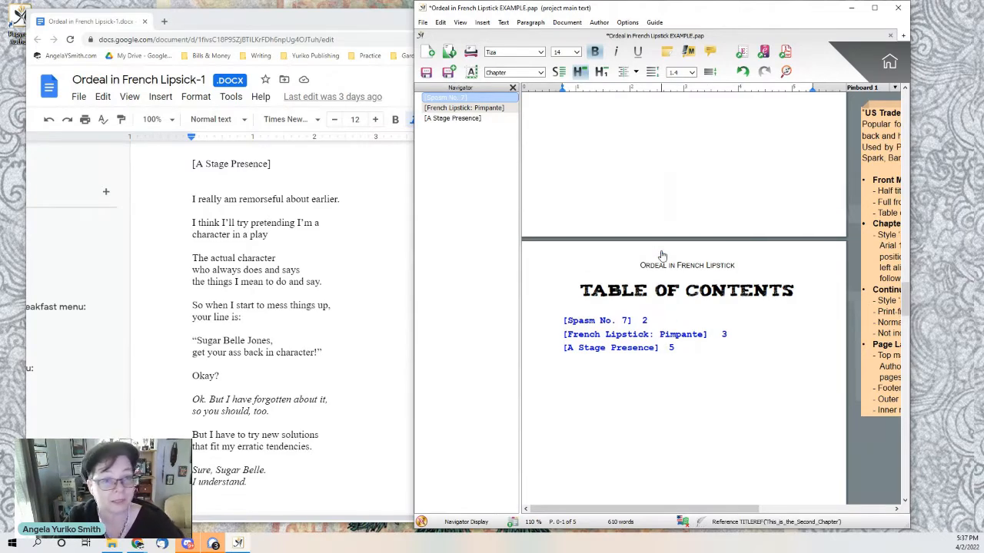
scroll(662, 256, down, 4)
scroll(663, 256, down, 10)
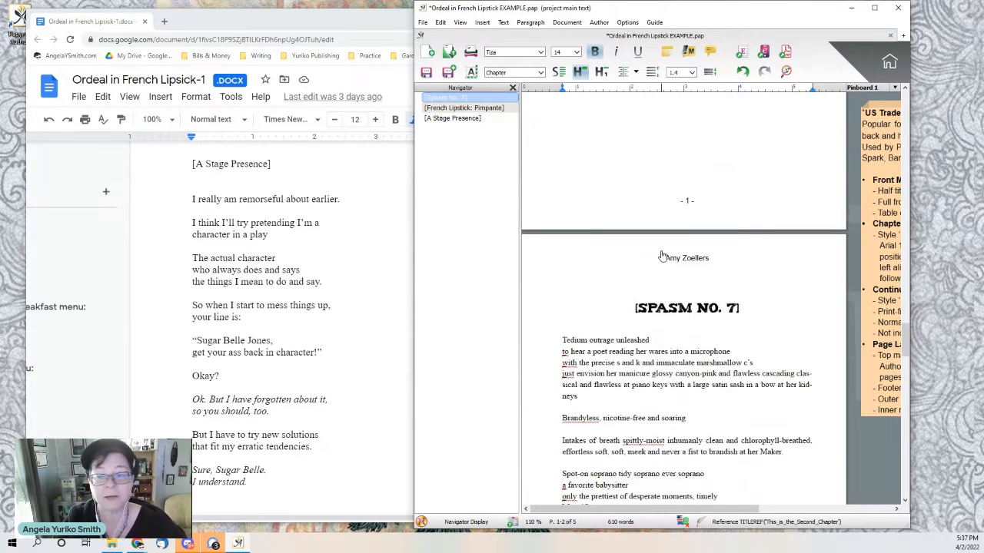
scroll(661, 245, down, 10)
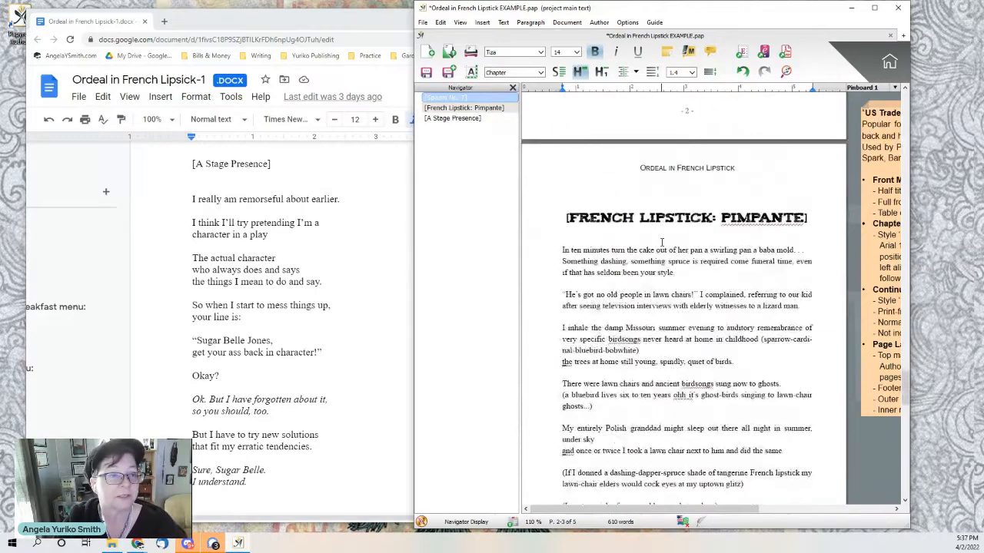
scroll(659, 262, down, 8)
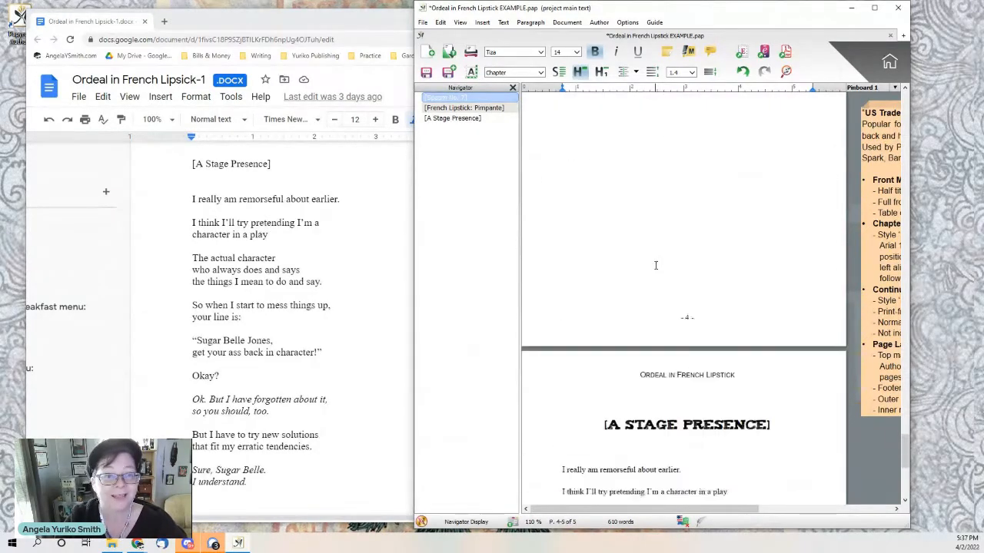
scroll(655, 265, down, 2)
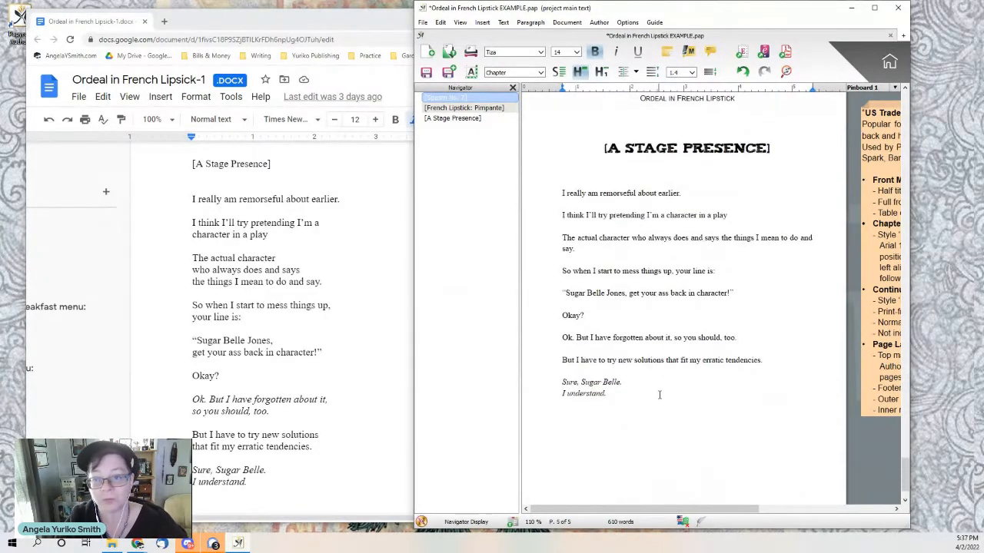
scroll(696, 371, down, 1)
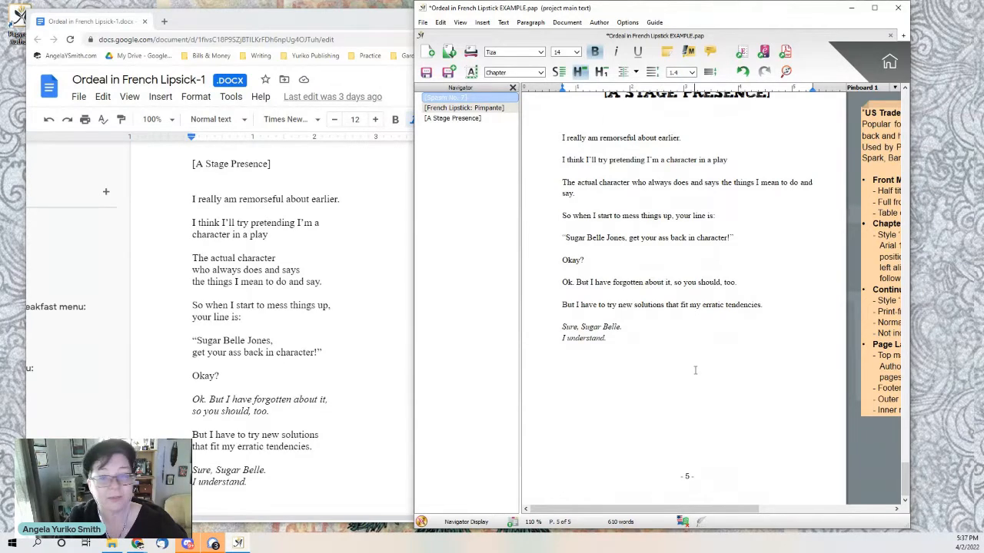
scroll(694, 376, up, 5)
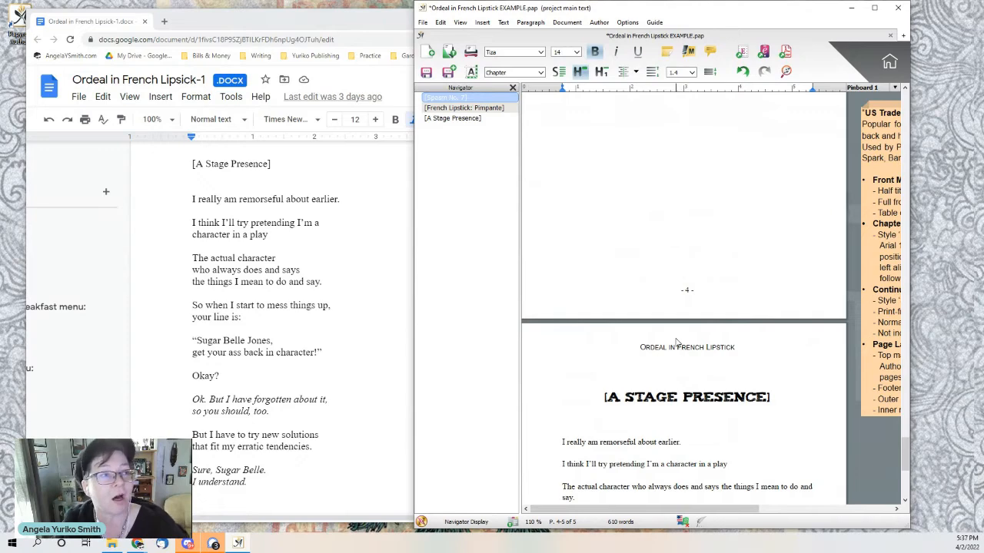
scroll(667, 336, up, 10)
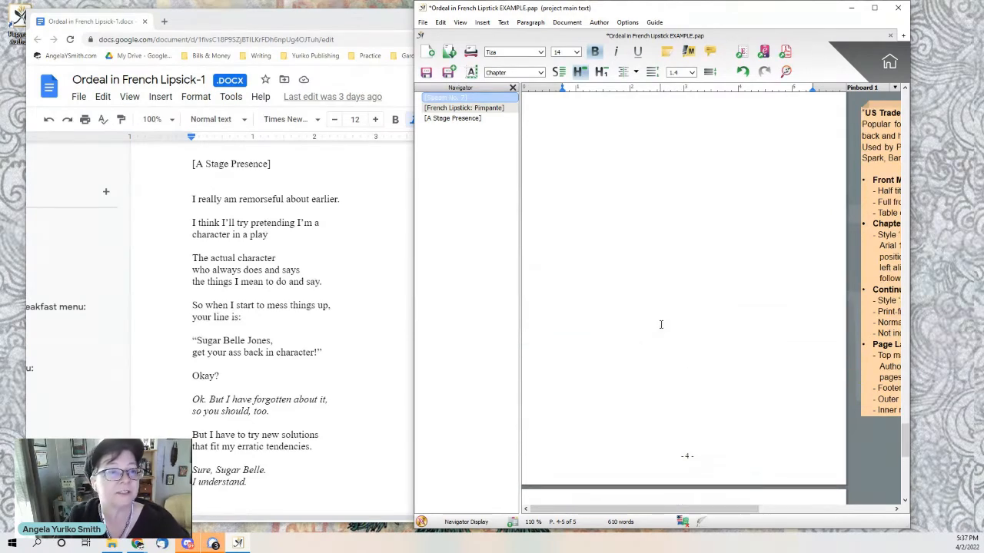
scroll(660, 325, up, 3)
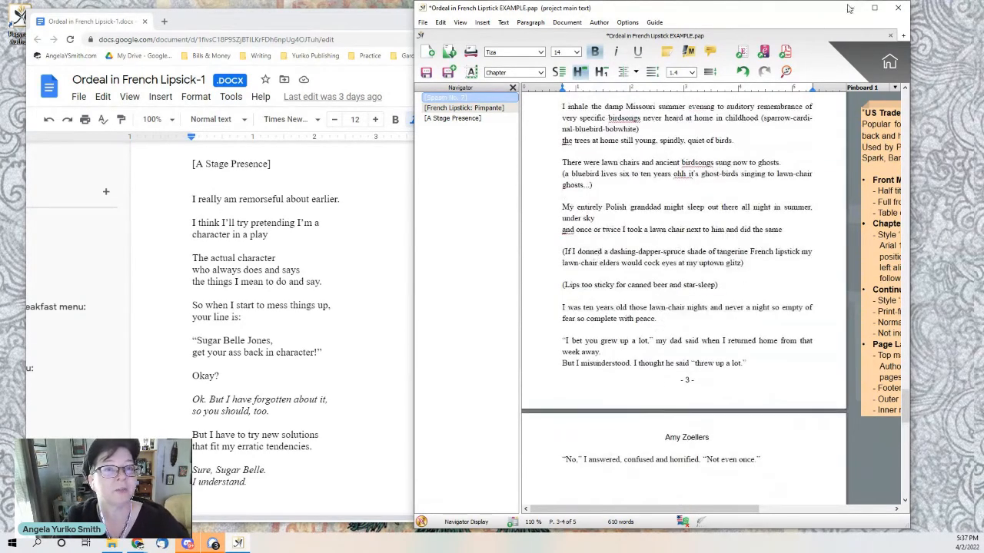
click(873, 8)
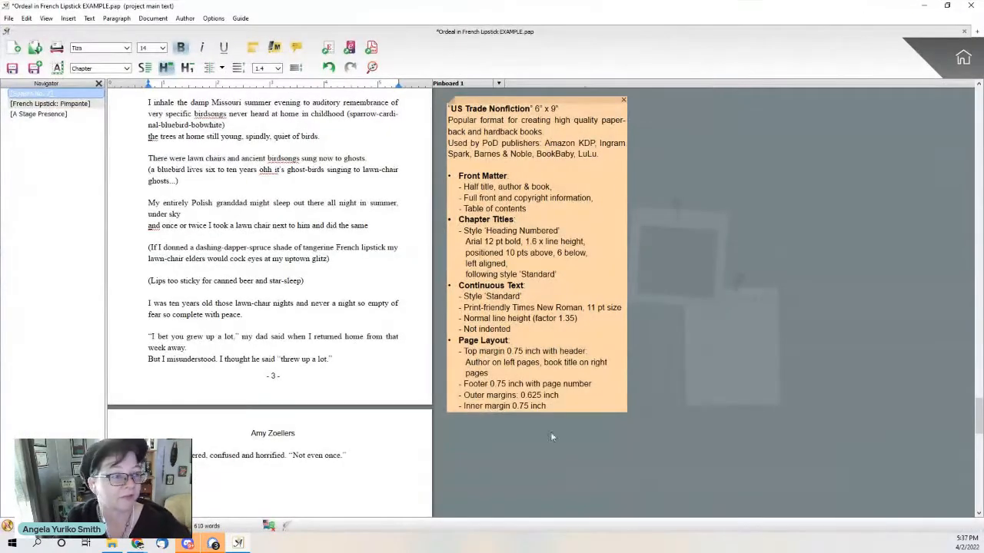